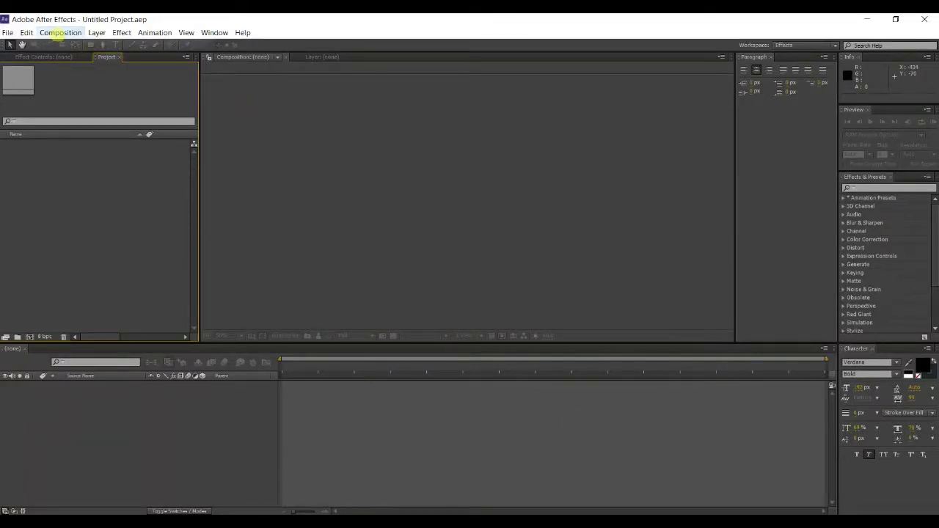
# - Create a 1280×720, 29.97 fps HDTV 720 composition named Logo Animation
pyautogui.click(62, 34)
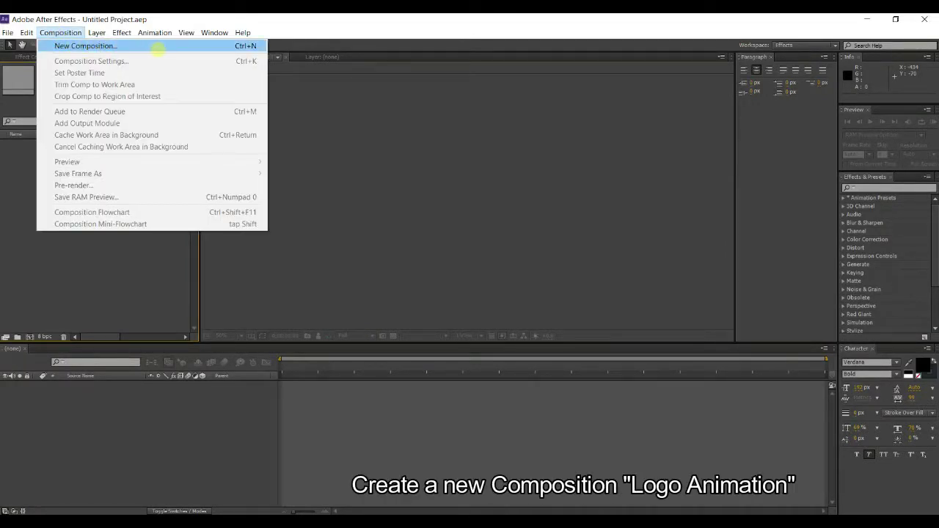
pyautogui.click(159, 47)
pyautogui.write('Logo Animation')
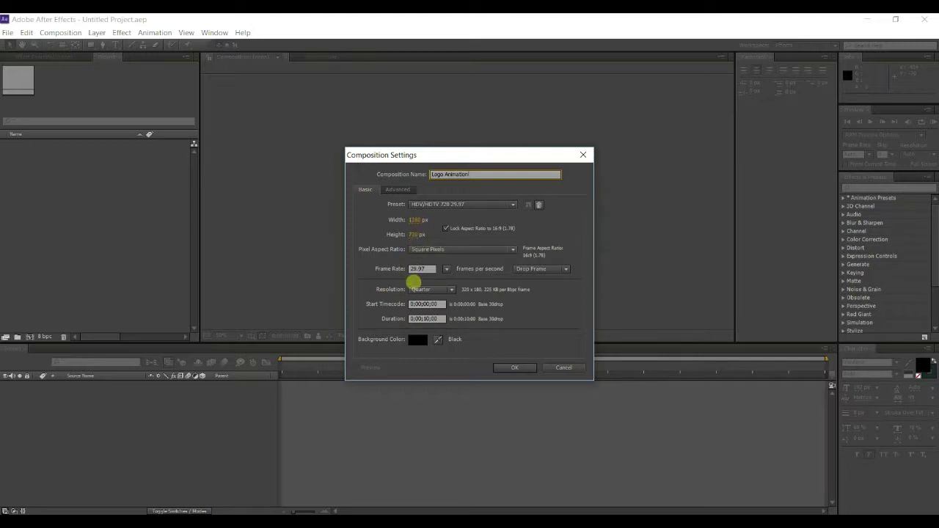
pyautogui.click(509, 365)
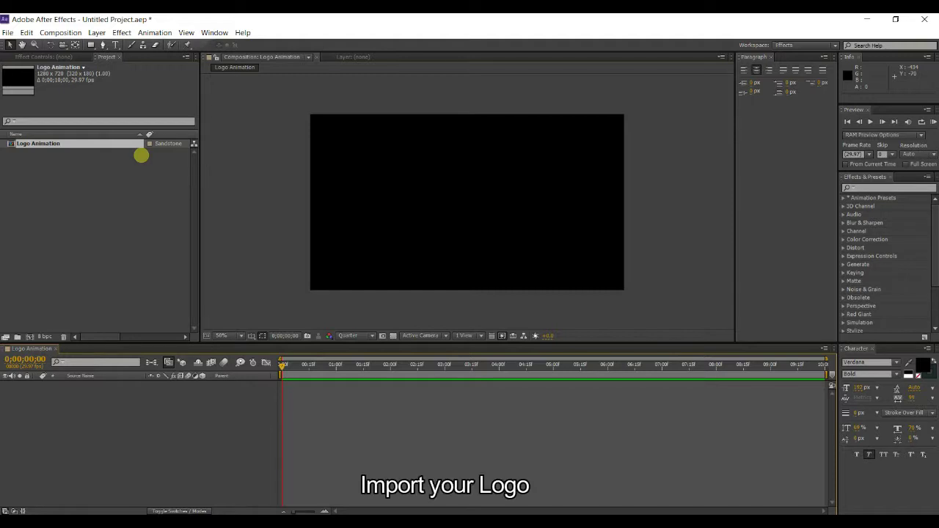
# - Import LOGO Particle.png into the project as a single file
pyautogui.rightClick(59, 180)
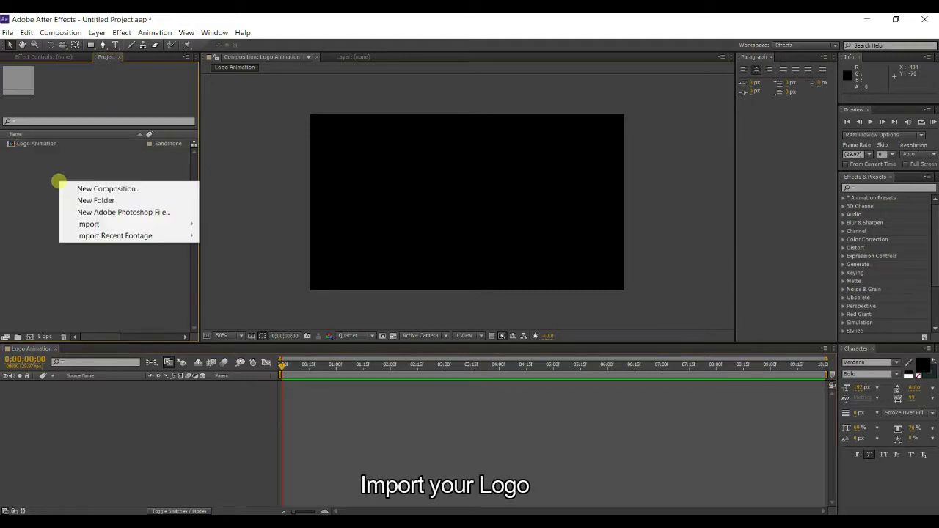
pyautogui.moveTo(161, 224)
pyautogui.click(213, 224)
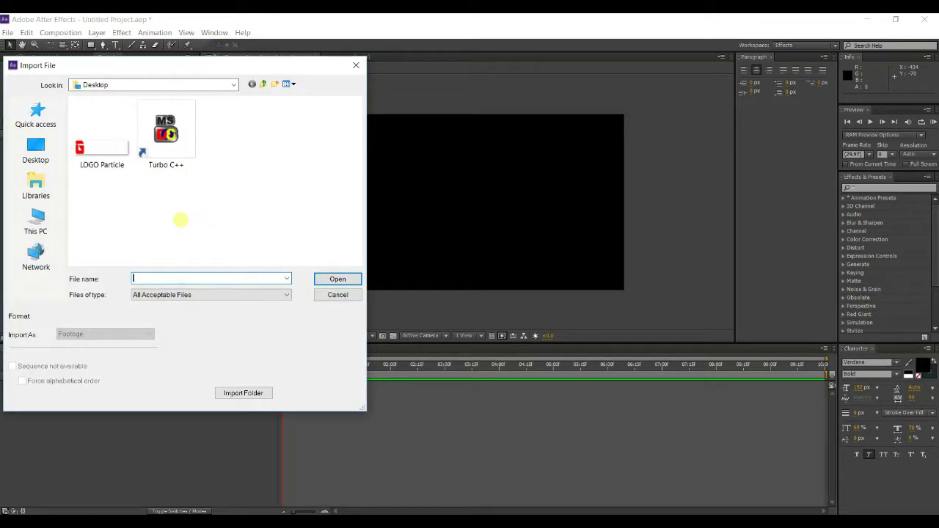
pyautogui.click(101, 147)
pyautogui.click(337, 279)
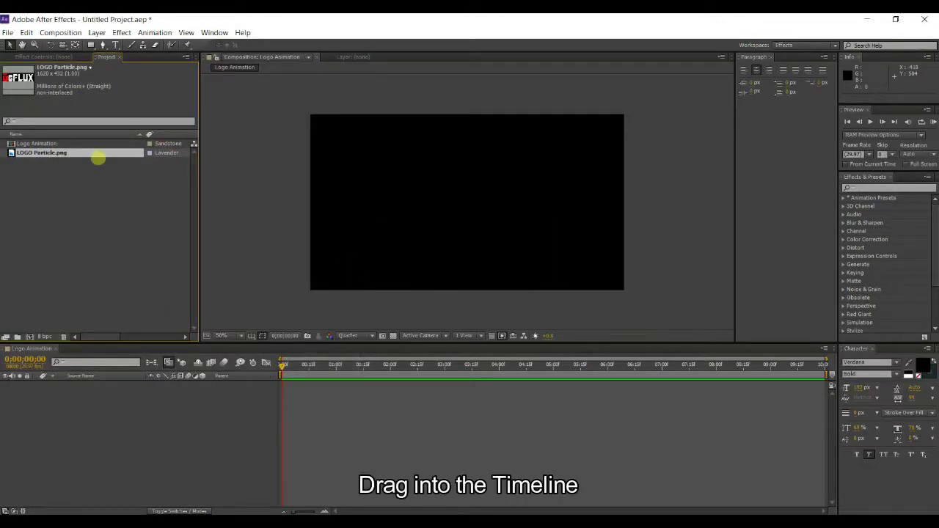
# - Place LOGO Particle.png as a layer in Logo Animation and reveal its Scale property
pyautogui.moveTo(98, 152); pyautogui.dragTo(136, 406)
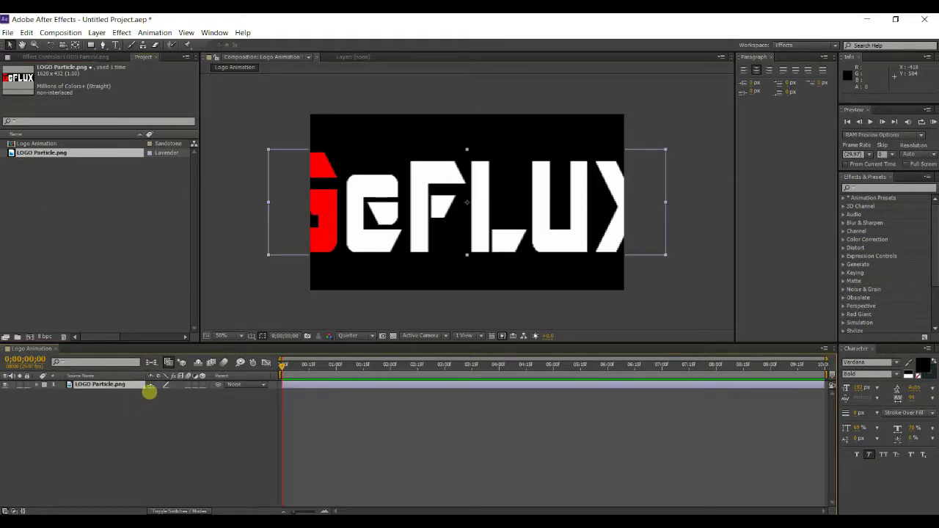
pyautogui.click(135, 384)
pyautogui.press('s')
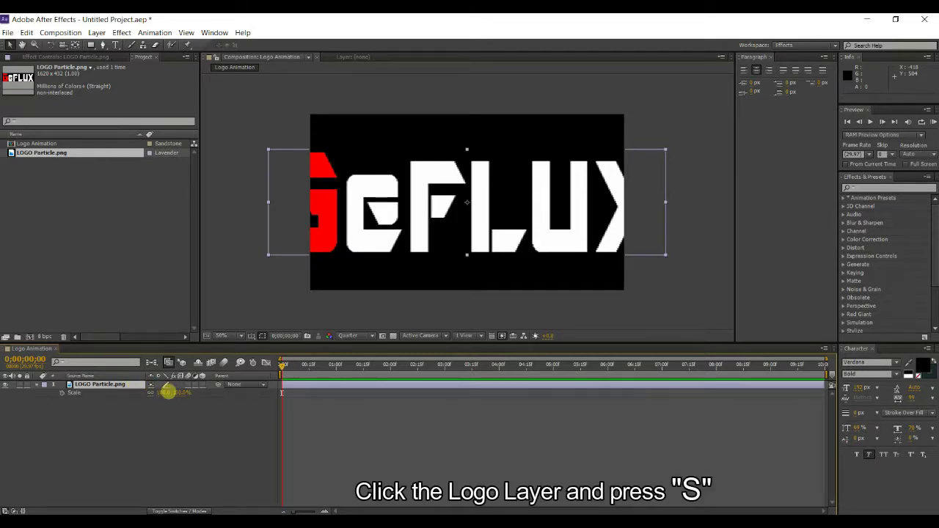
# - Set the logo layer's Scale to 55%, then scrub it down to 52% and collapse it
pyautogui.click(162, 392)
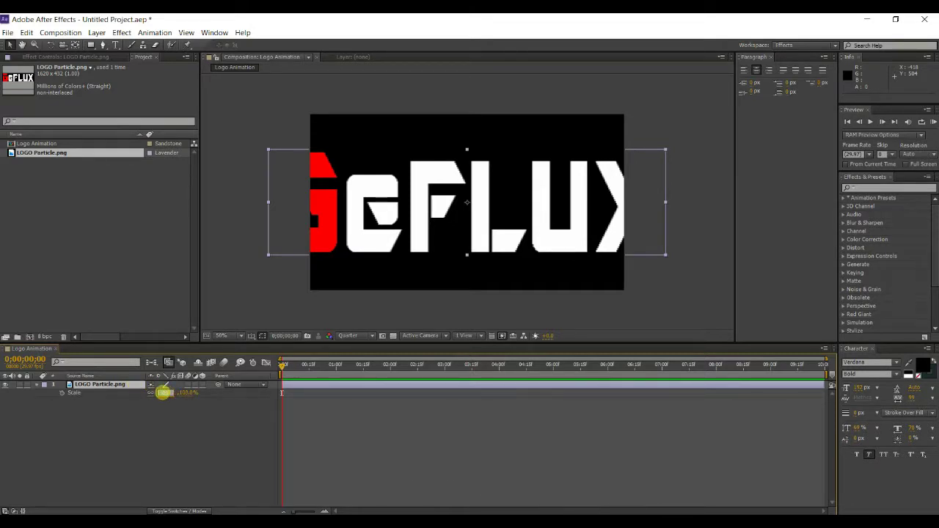
pyautogui.write('55')
pyautogui.press('Return')
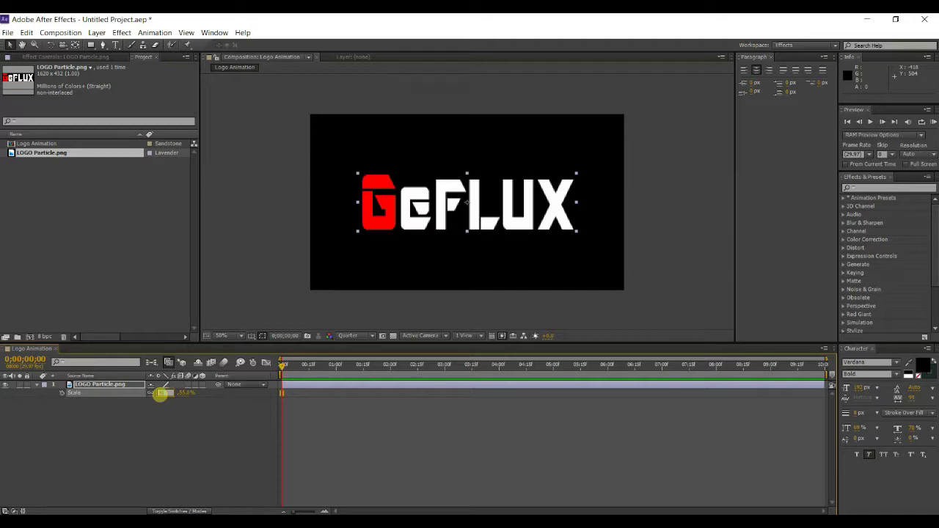
pyautogui.moveTo(161, 393); pyautogui.dragTo(157, 390)
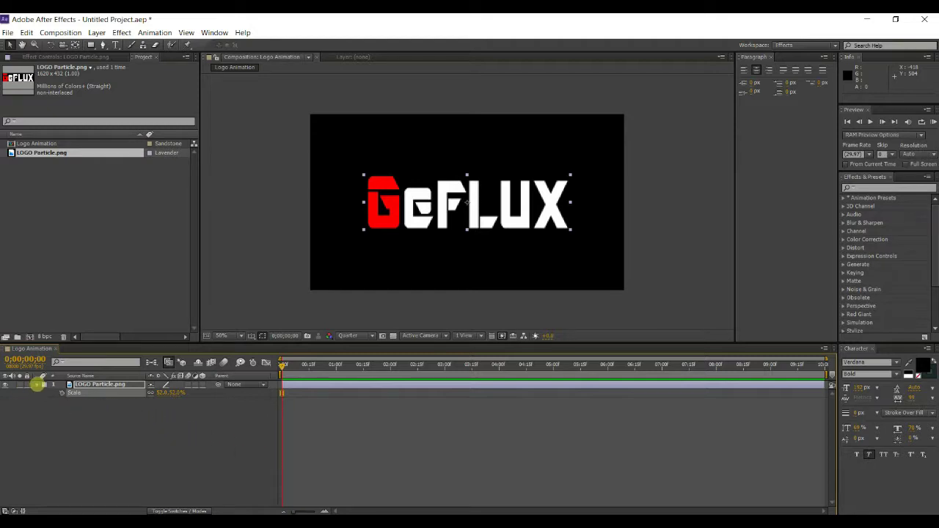
pyautogui.click(37, 384)
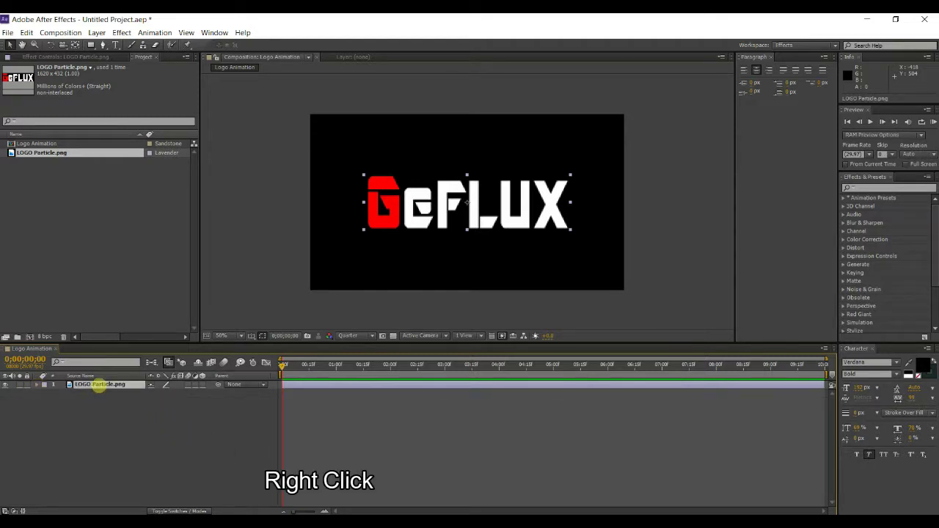
pyautogui.rightClick(98, 386)
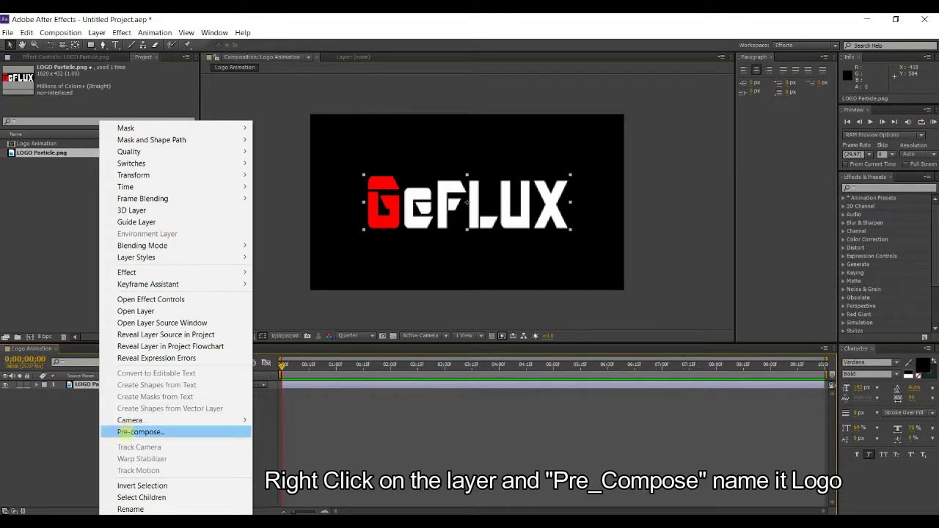
# - Pre-compose the logo layer into a precomp named Logo
pyautogui.click(126, 432)
pyautogui.press('BackSpace')
pyautogui.write('Logo')
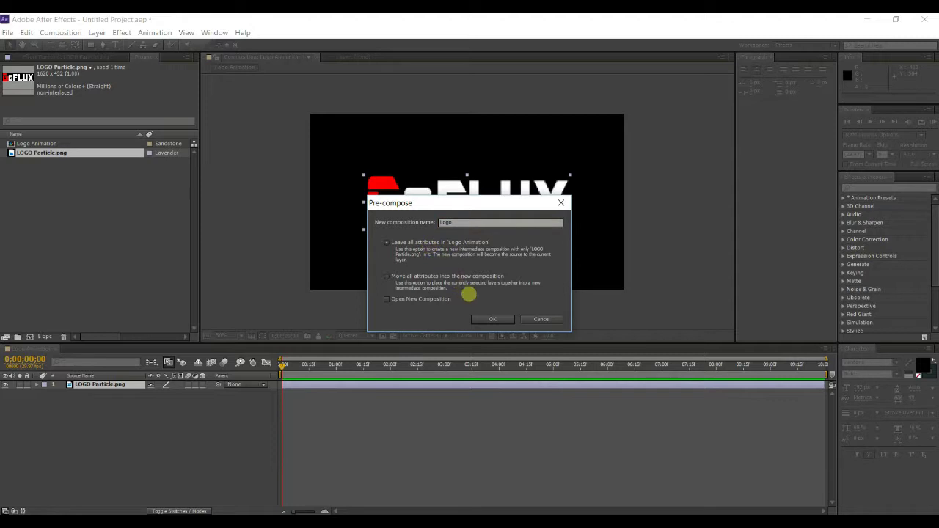
pyautogui.click(487, 318)
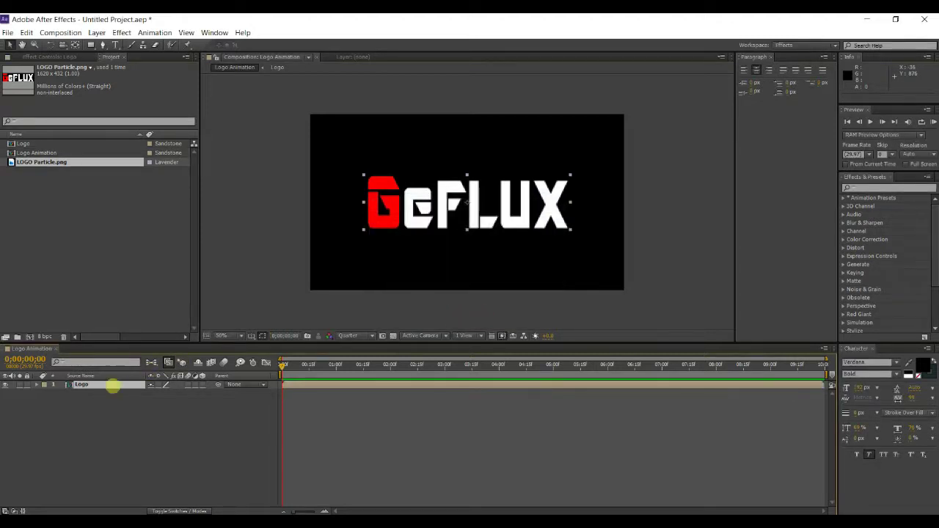
# - Pre-compose the Logo layer again into Logo Comp 1
pyautogui.rightClick(112, 385)
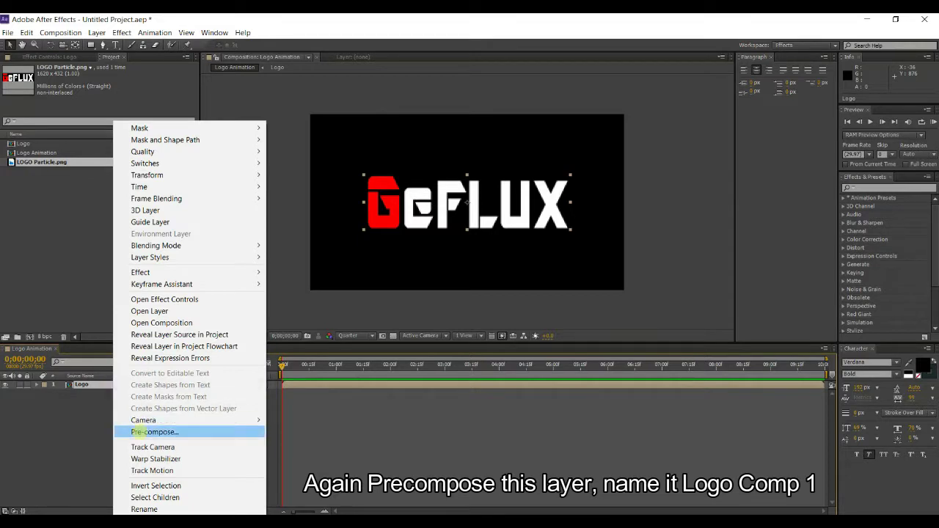
pyautogui.click(139, 431)
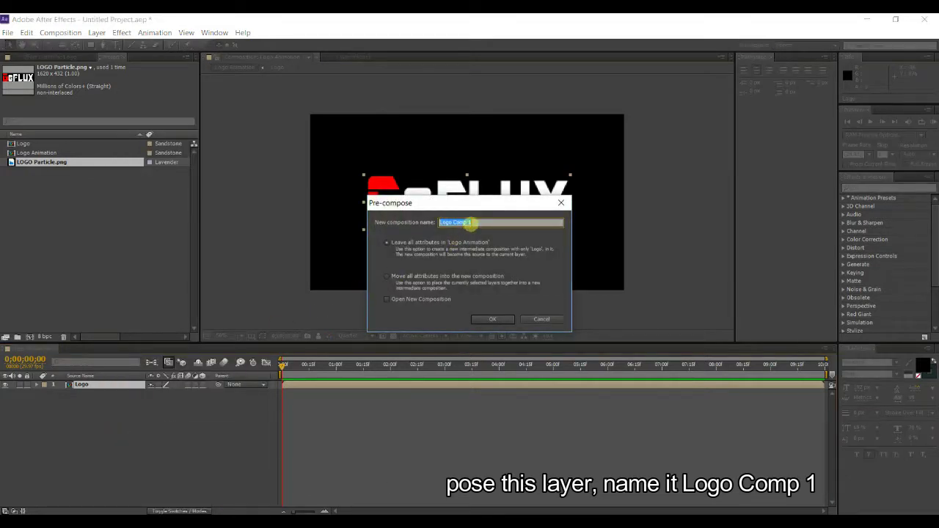
pyautogui.click(422, 241)
pyautogui.click(490, 317)
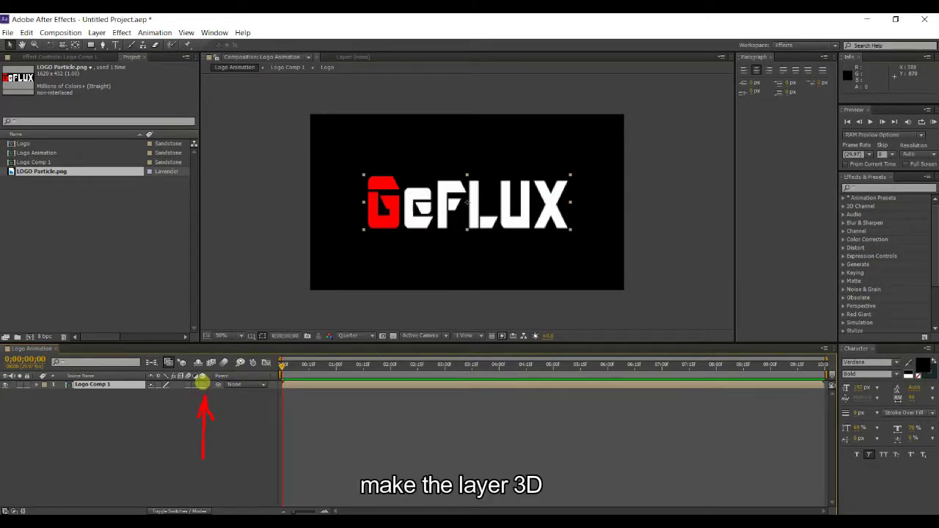
# - Make the Logo Comp 1 layer 3D, open it, and select its Logo layer
pyautogui.click(203, 385)
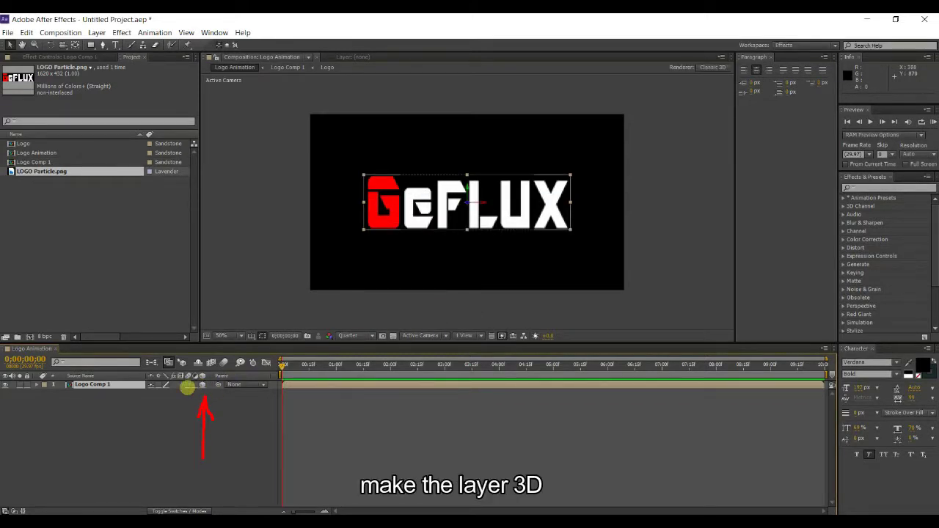
pyautogui.doubleClick(115, 385)
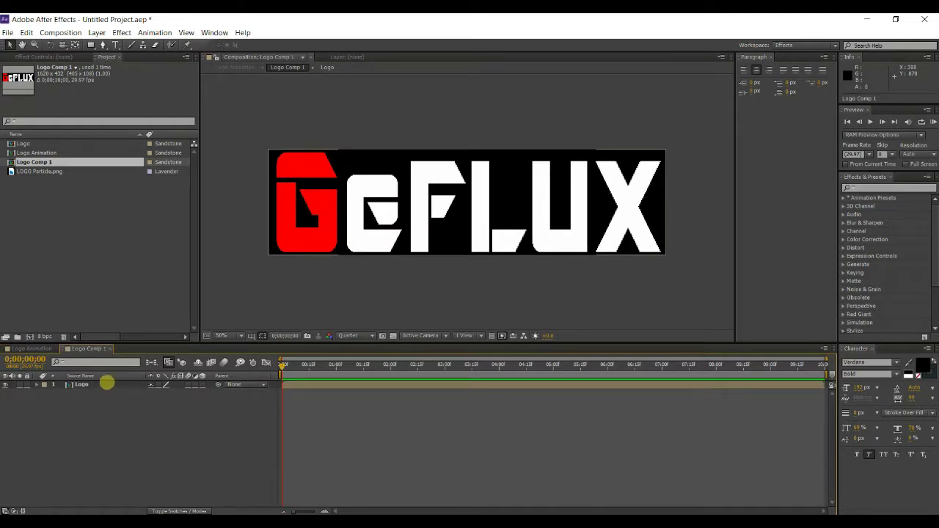
pyautogui.click(80, 384)
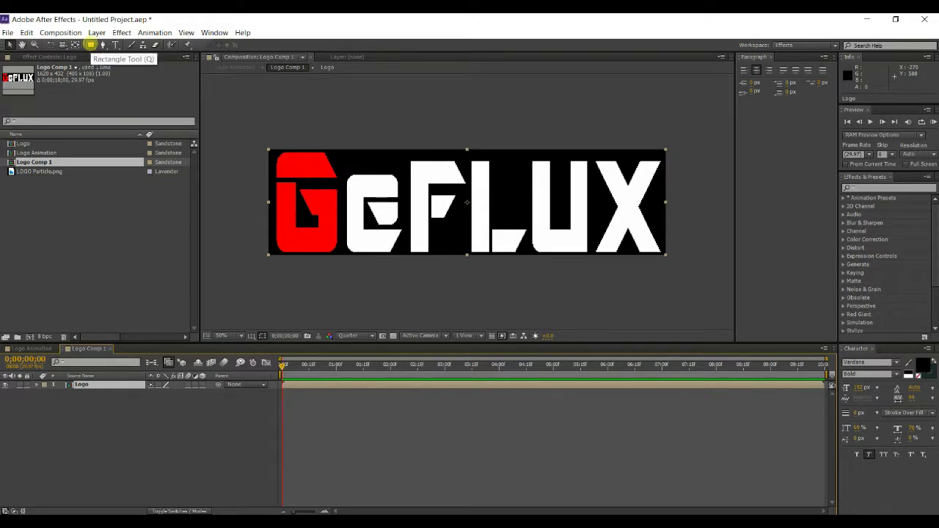
pyautogui.click(90, 45)
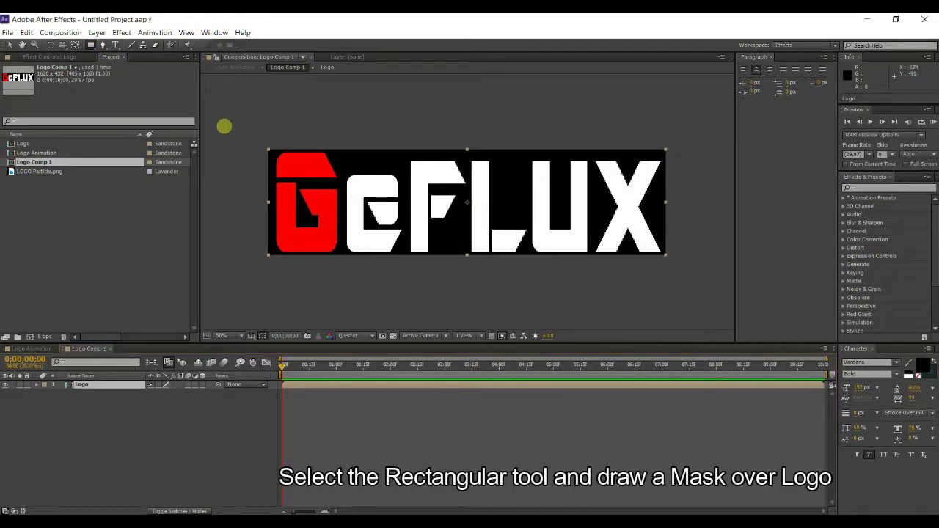
# - Draw a narrow rectangular mask left of the logo and keyframe Mask Path at 6 seconds
pyautogui.moveTo(221, 127); pyautogui.dragTo(253, 280)
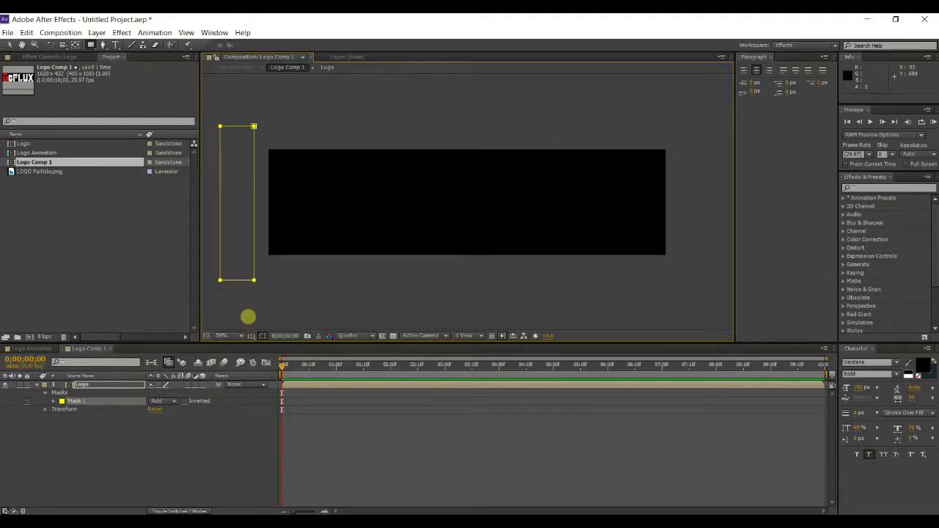
pyautogui.click(54, 401)
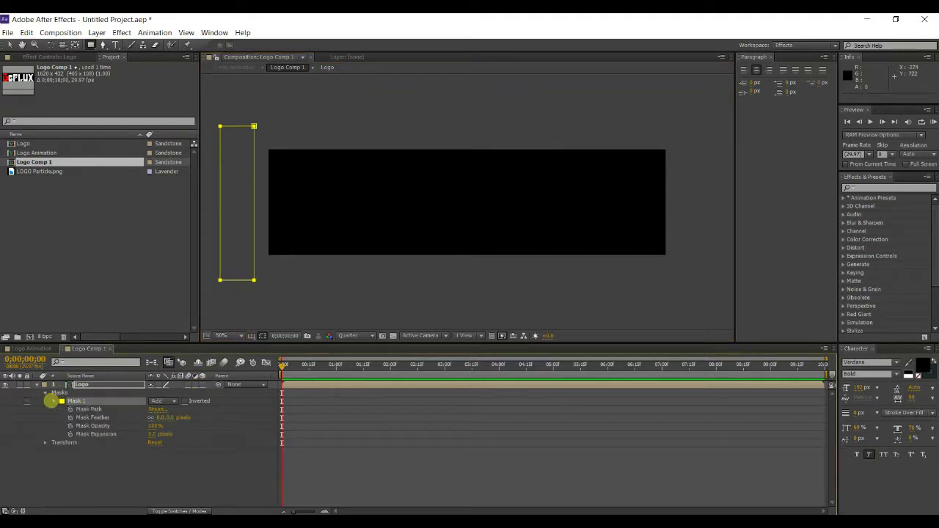
pyautogui.moveTo(283, 365); pyautogui.dragTo(604, 364)
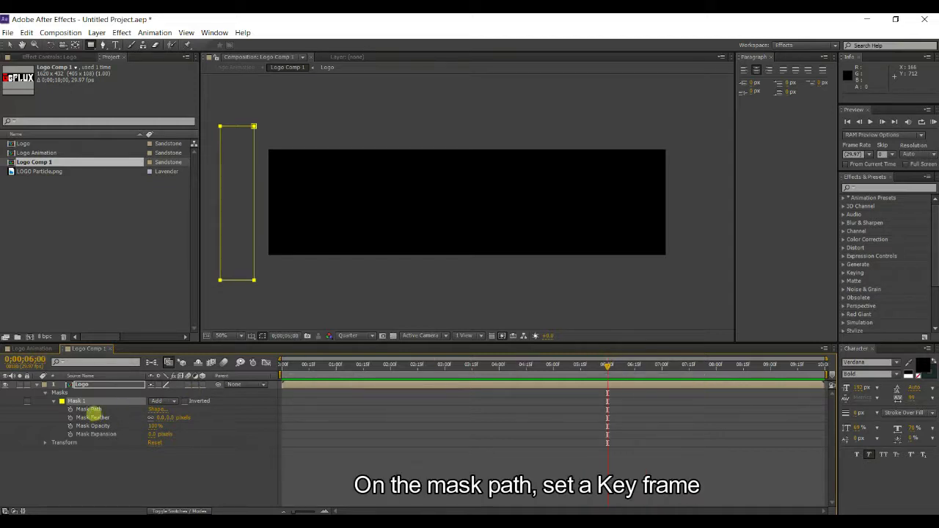
pyautogui.click(70, 409)
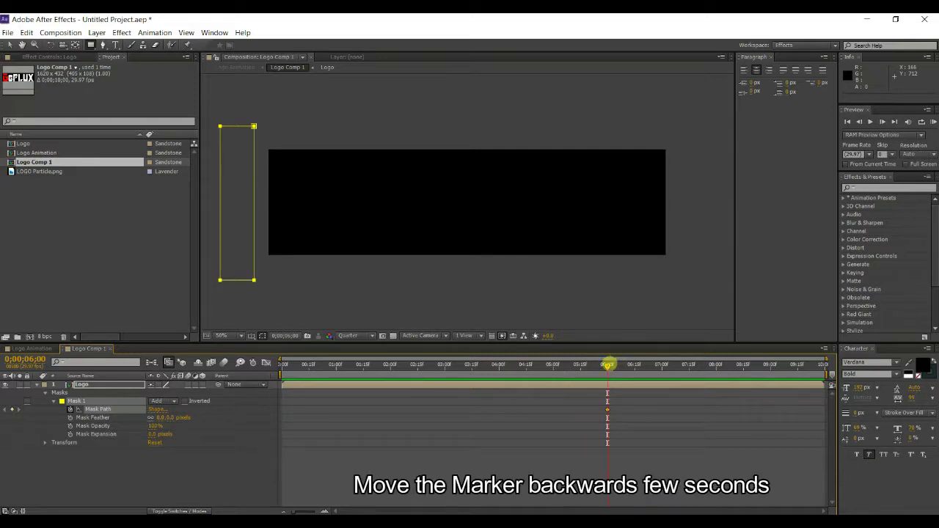
pyautogui.moveTo(608, 364); pyautogui.dragTo(394, 372)
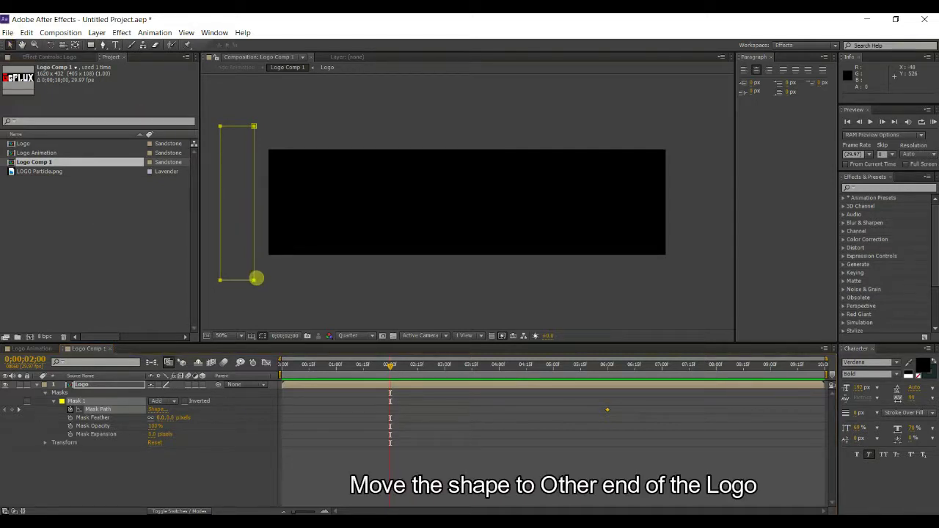
# - At 2 seconds, slide the mask past the logo's right edge and preview the reveal
pyautogui.moveTo(253, 280); pyautogui.dragTo(539, 277)
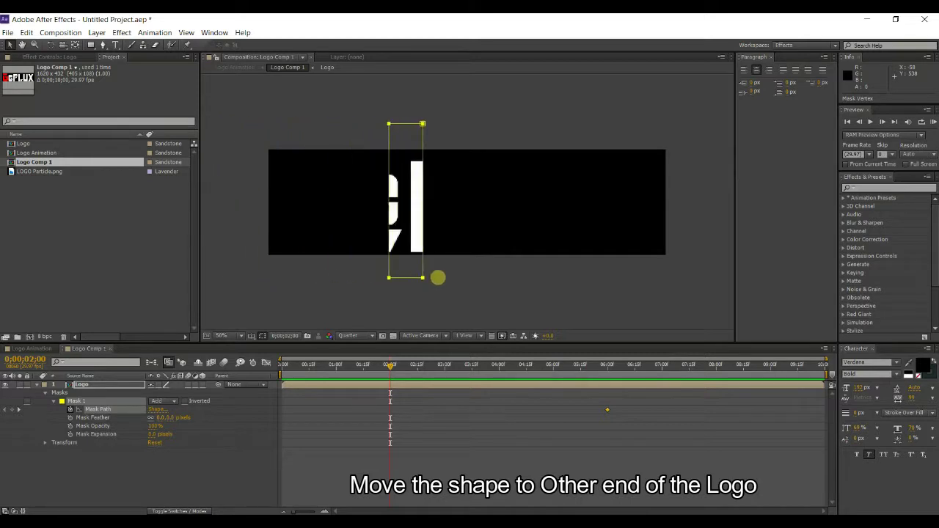
pyautogui.moveTo(538, 277); pyautogui.dragTo(704, 277)
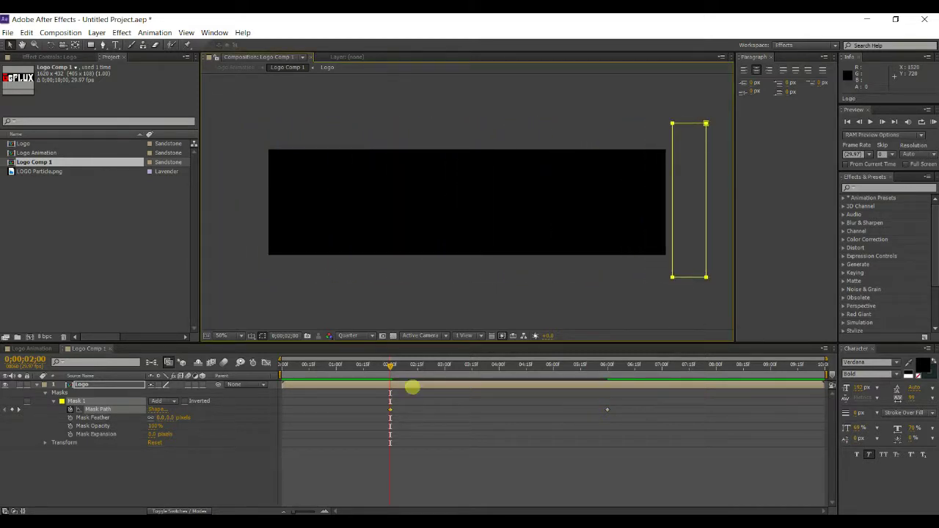
pyautogui.moveTo(394, 364)
pyautogui.mouseDown()
pyautogui.moveTo(628, 367)
pyautogui.moveTo(439, 391)
pyautogui.moveTo(548, 399)
pyautogui.moveTo(527, 404)
pyautogui.mouseUp()
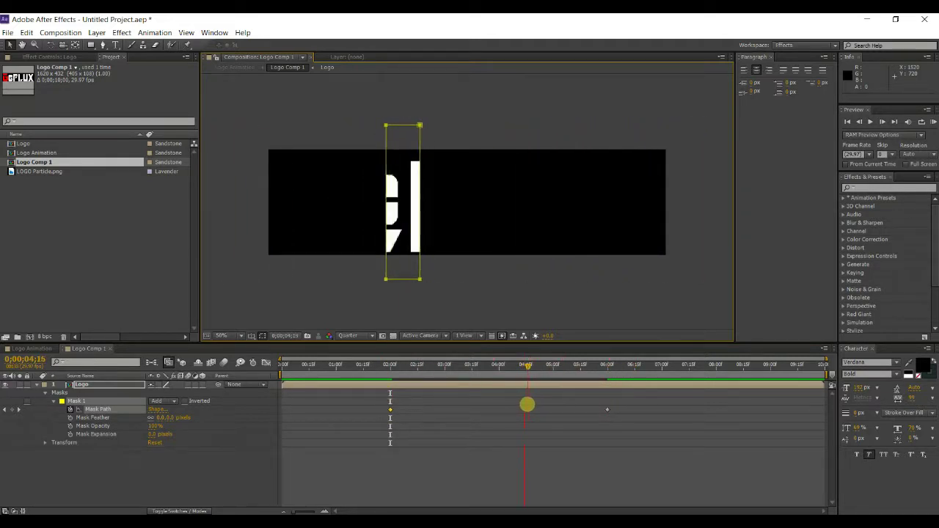
pyautogui.moveTo(527, 404)
pyautogui.mouseDown()
pyautogui.moveTo(498, 418)
pyautogui.moveTo(528, 419)
pyautogui.mouseUp()
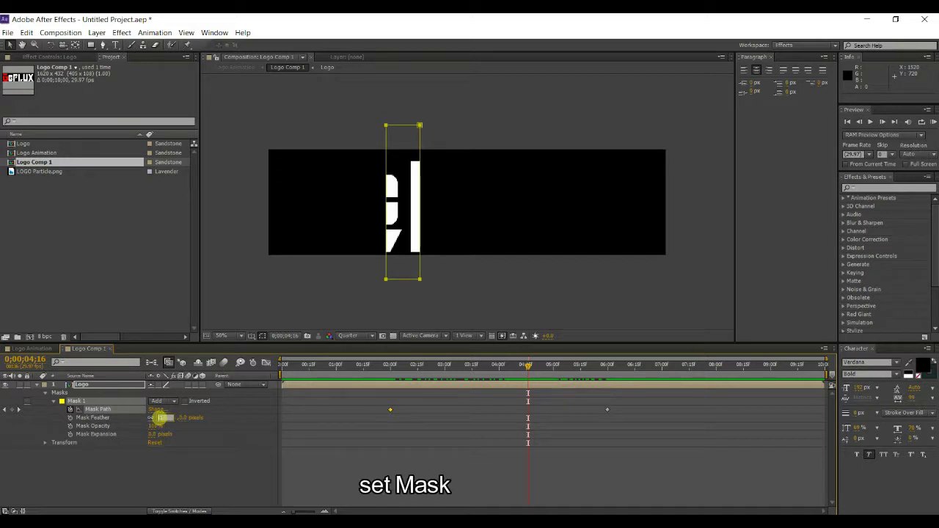
# - Set Mask 1's feather to 70 pixels and return to the Logo Animation composition
pyautogui.write('70')
pyautogui.press('Return')
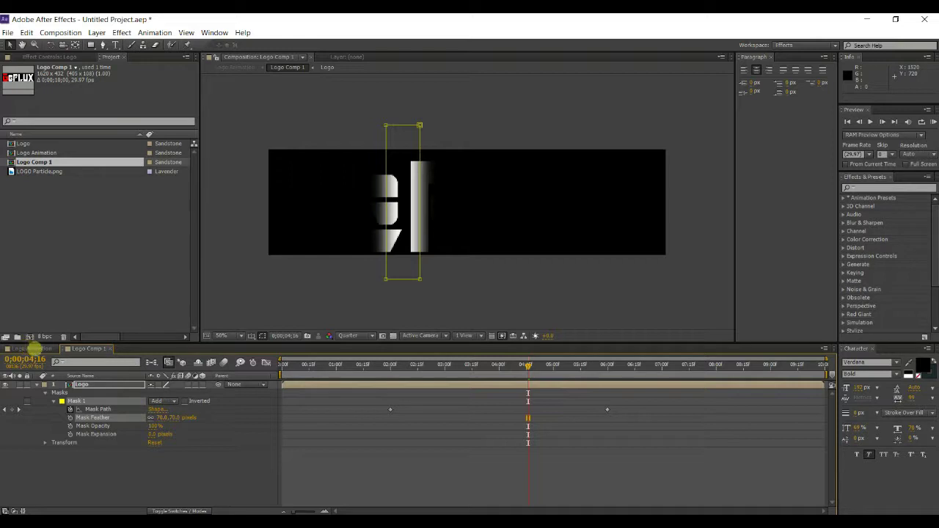
pyautogui.click(33, 349)
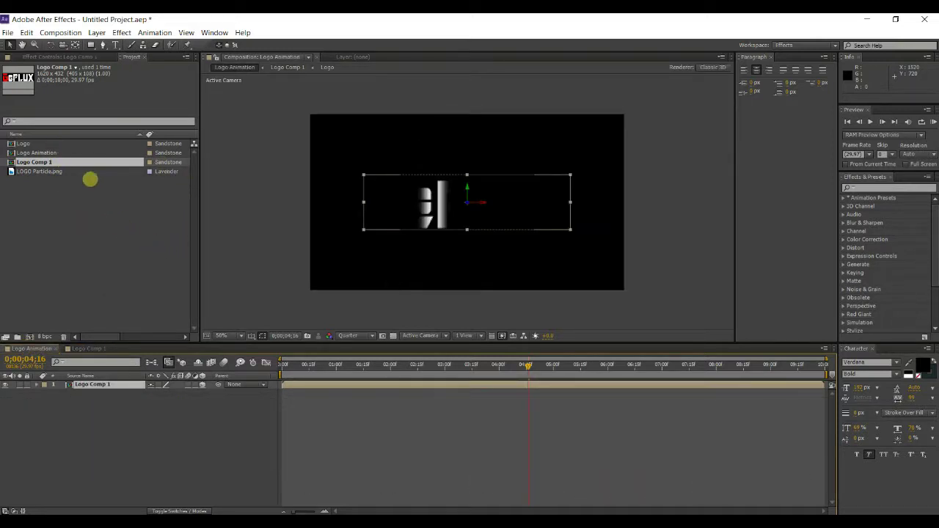
# - Add LOGO Particle.png to Logo Animation as a second layer with Scale set to 52%
pyautogui.click(90, 172)
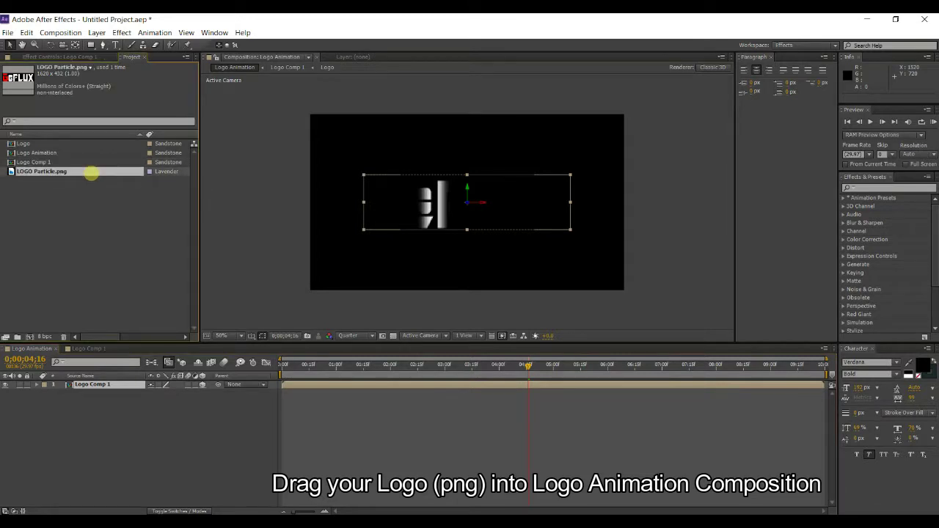
pyautogui.moveTo(90, 172); pyautogui.dragTo(109, 257)
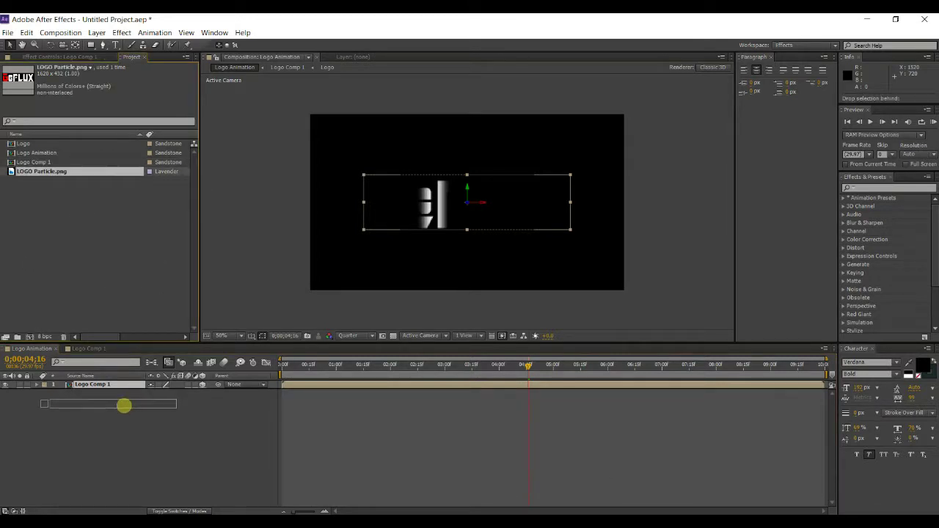
pyautogui.moveTo(123, 401); pyautogui.dragTo(123, 405)
pyautogui.press('s')
pyautogui.click(164, 401)
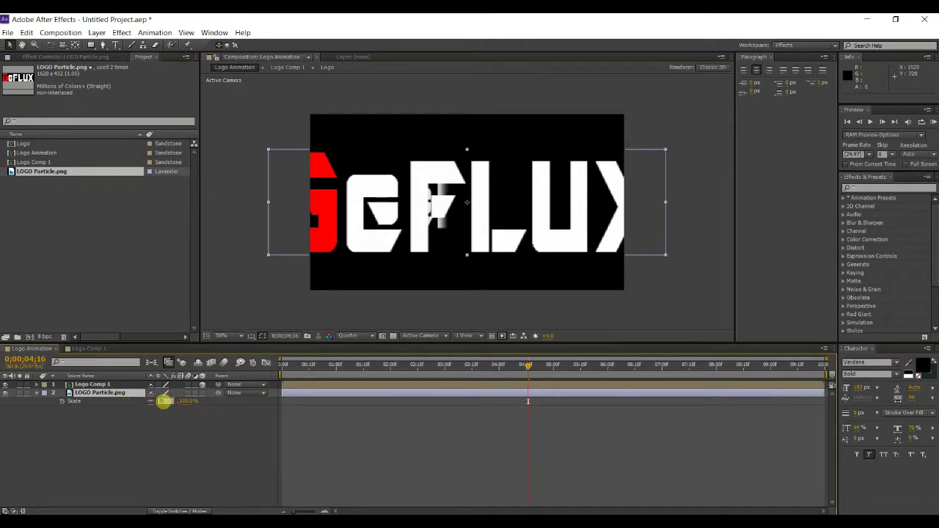
pyautogui.write('52')
pyautogui.press('Return')
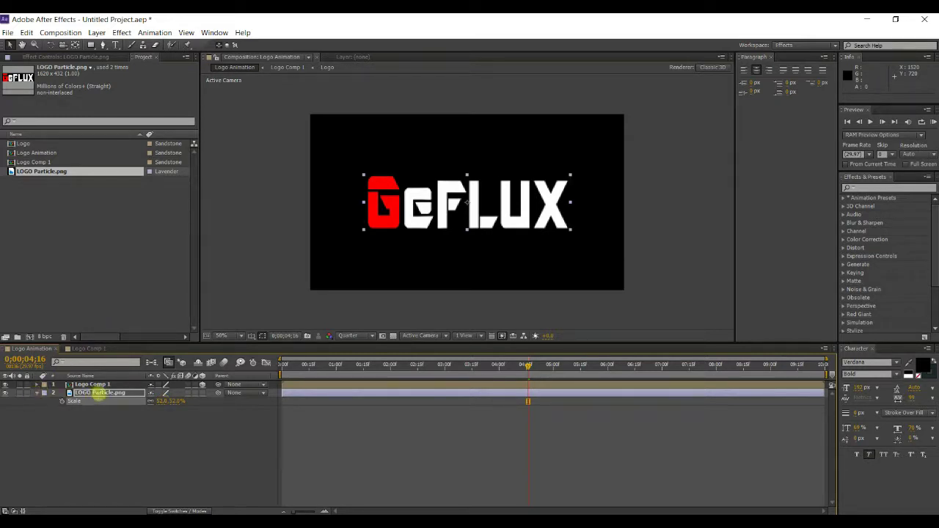
pyautogui.click(118, 392)
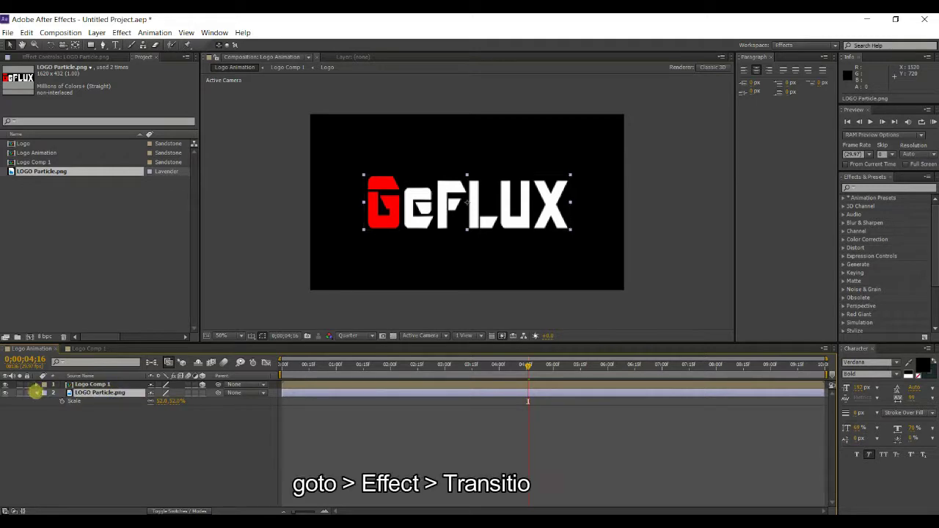
# - Collapse Scale and apply Transition > Linear Wipe to the LOGO Particle.png layer
pyautogui.click(37, 393)
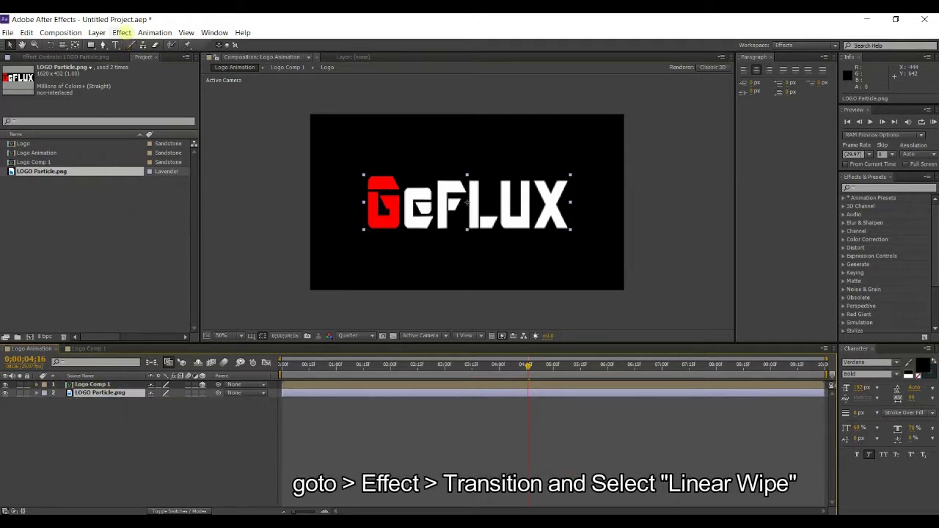
pyautogui.click(122, 33)
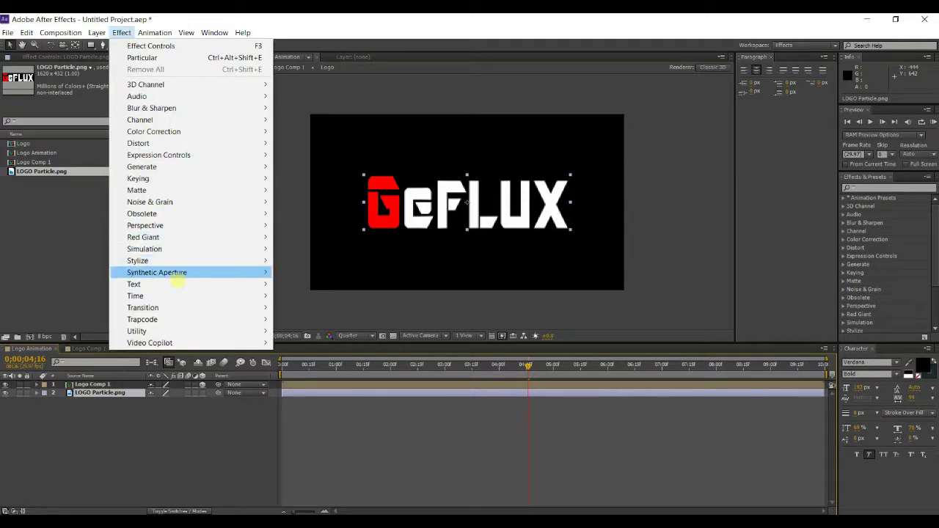
pyautogui.moveTo(189, 308)
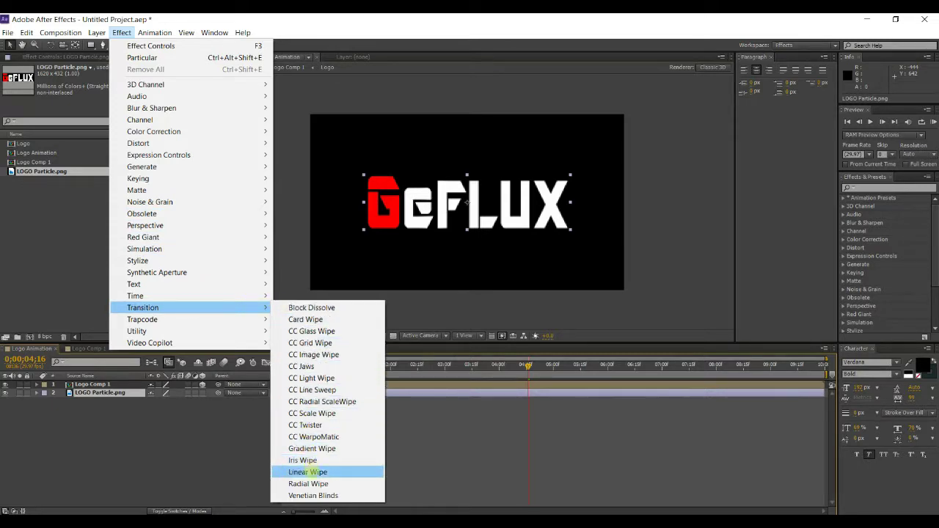
pyautogui.click(310, 471)
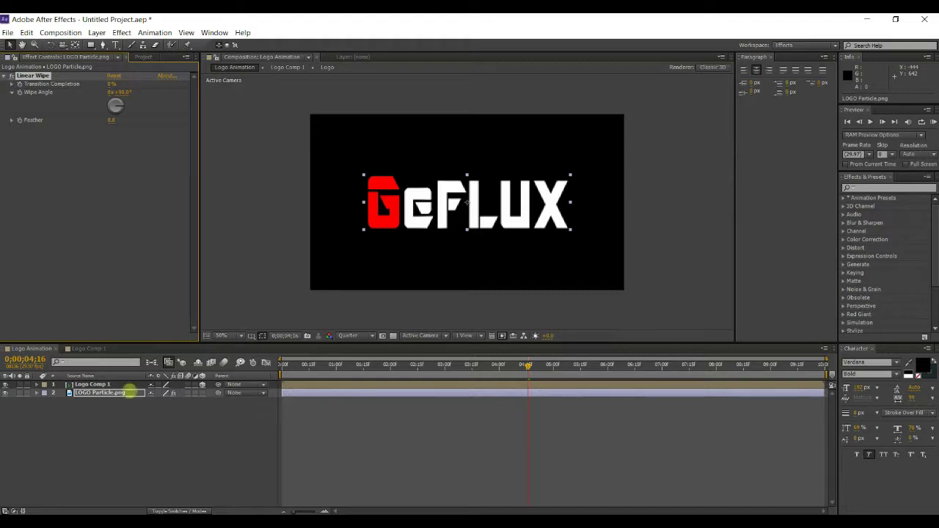
# - Set the Linear Wipe's Wipe Angle to 90° and raise Transition Completion to 90%
pyautogui.click(117, 392)
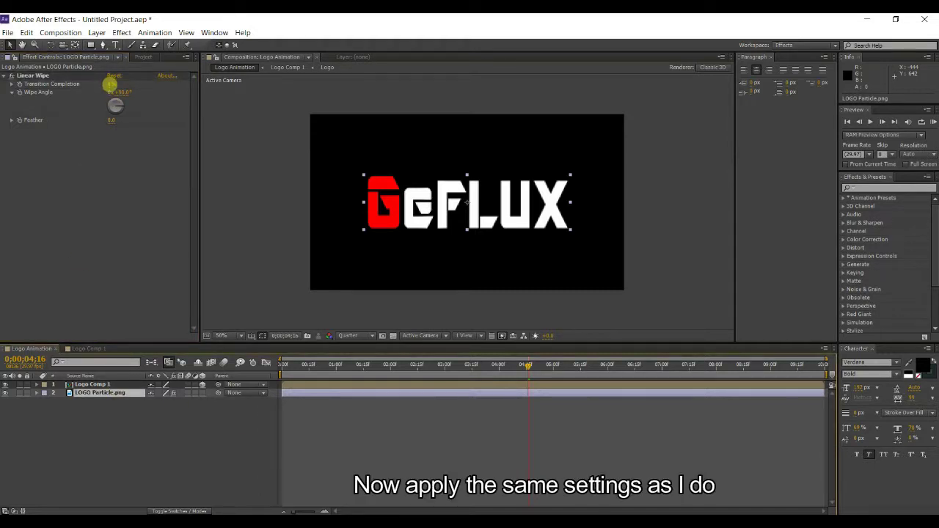
pyautogui.moveTo(112, 83); pyautogui.dragTo(184, 81)
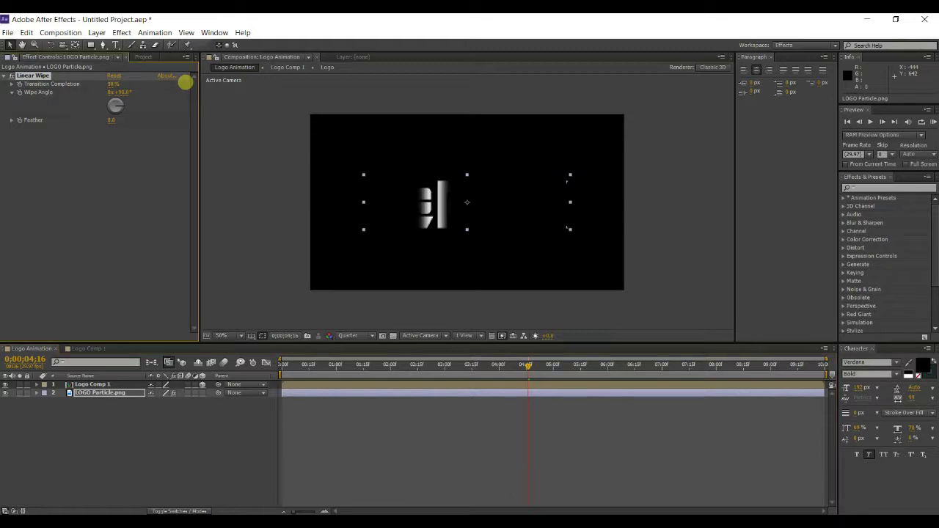
pyautogui.click(120, 92)
pyautogui.press('Return')
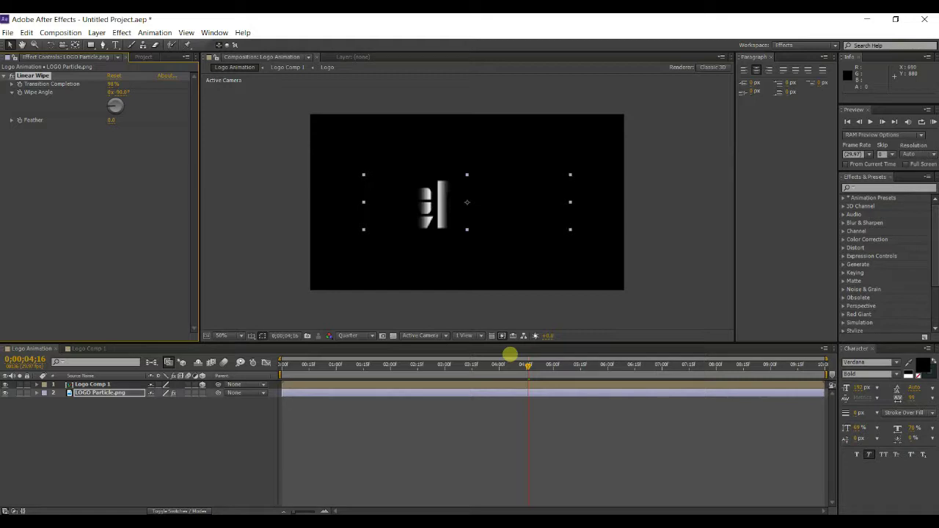
# - Later in the timeline, keyframe Transition Completion at 100% so the logo is wiped away
pyautogui.moveTo(528, 365); pyautogui.dragTo(595, 365)
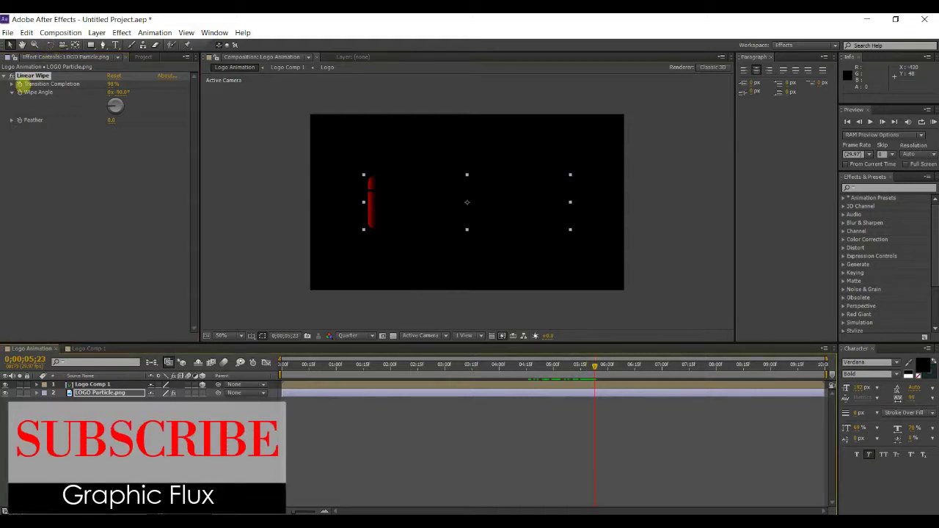
pyautogui.click(20, 84)
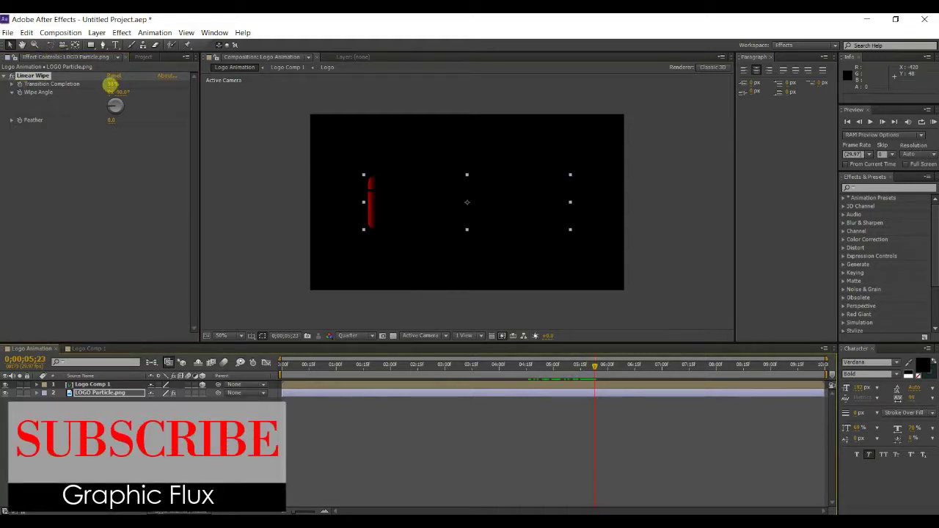
pyautogui.moveTo(110, 84); pyautogui.dragTo(122, 80)
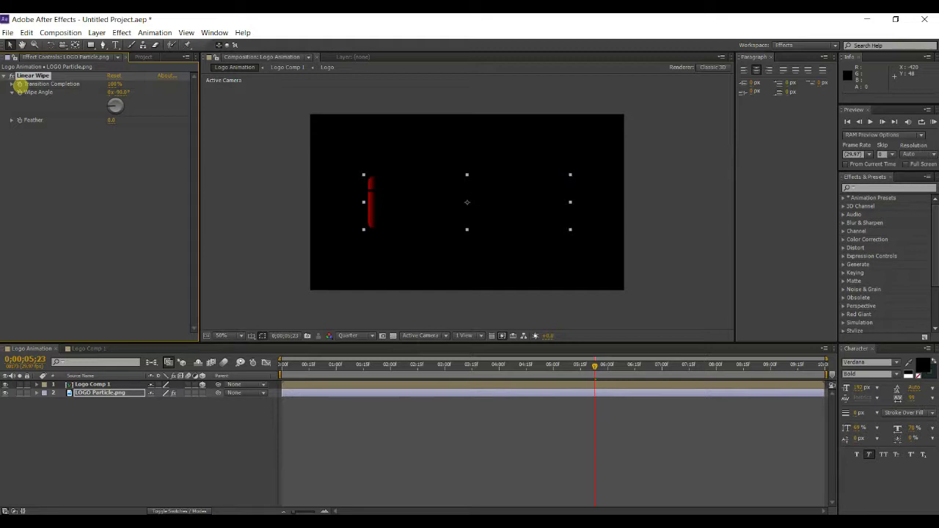
pyautogui.hotkey('ctrl', 'z')
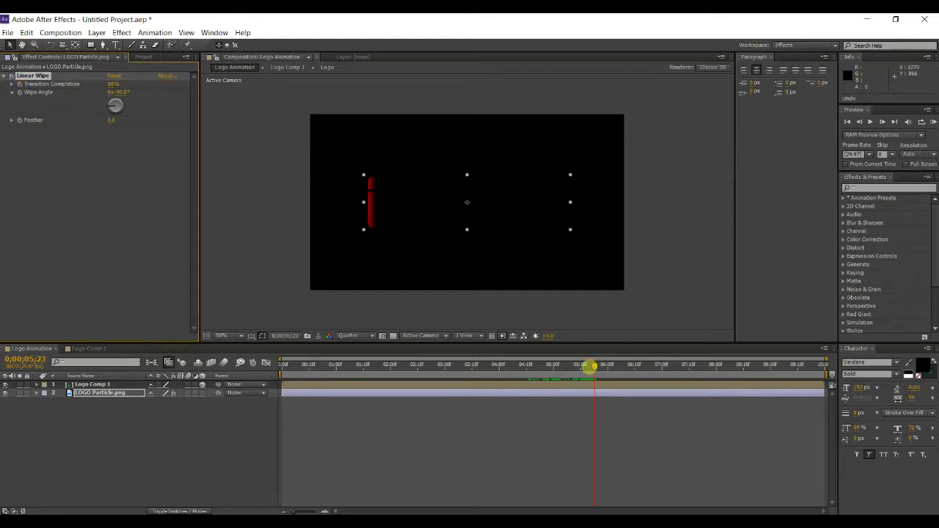
pyautogui.moveTo(591, 367)
pyautogui.mouseDown()
pyautogui.moveTo(573, 369)
pyautogui.moveTo(594, 369)
pyautogui.mouseUp()
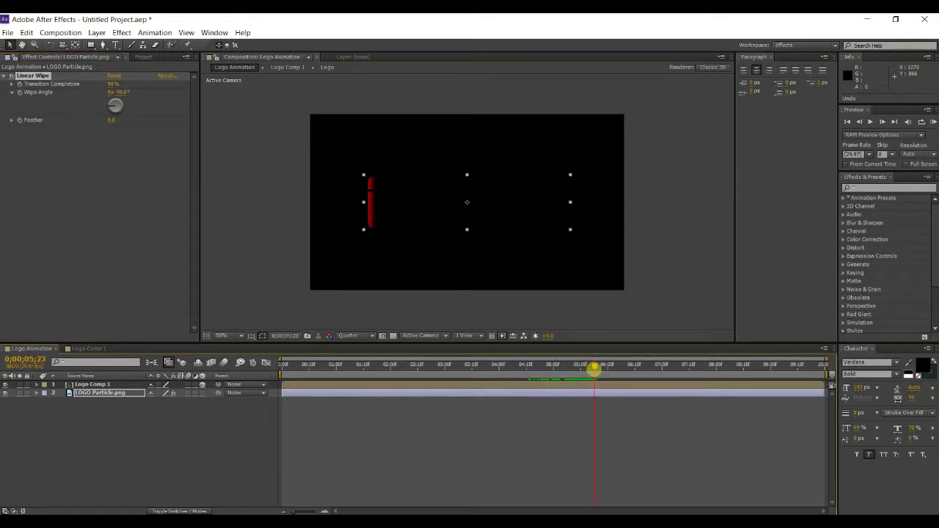
pyautogui.moveTo(594, 369)
pyautogui.mouseDown()
pyautogui.moveTo(556, 376)
pyautogui.moveTo(595, 366)
pyautogui.mouseUp()
pyautogui.moveTo(115, 81); pyautogui.dragTo(128, 86)
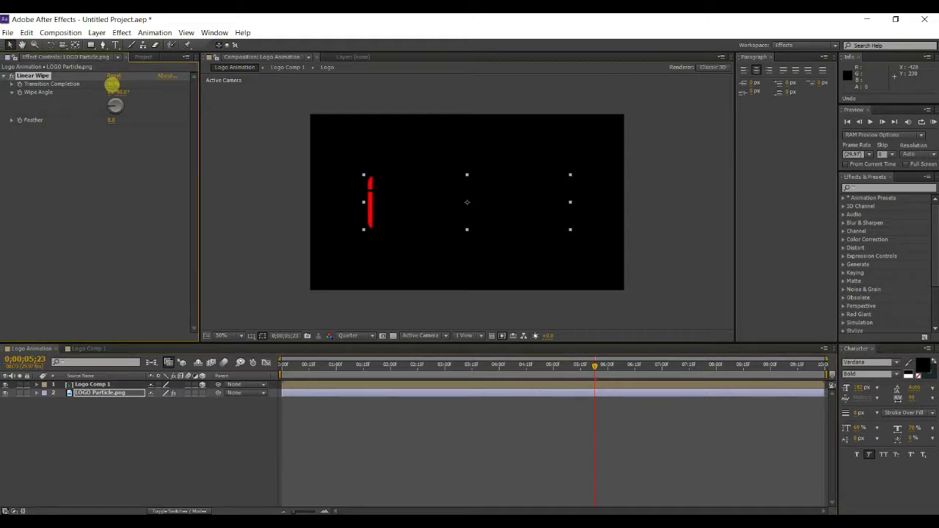
pyautogui.click(114, 83)
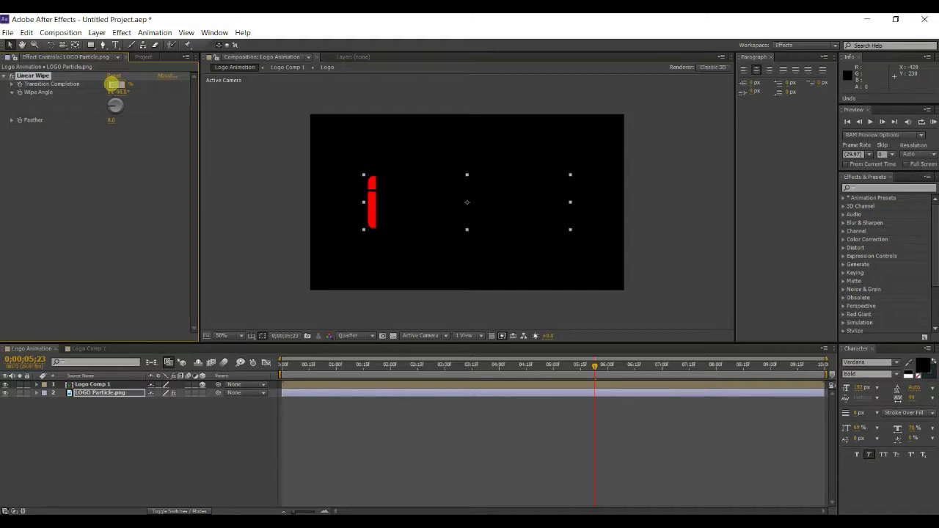
pyautogui.press('Return')
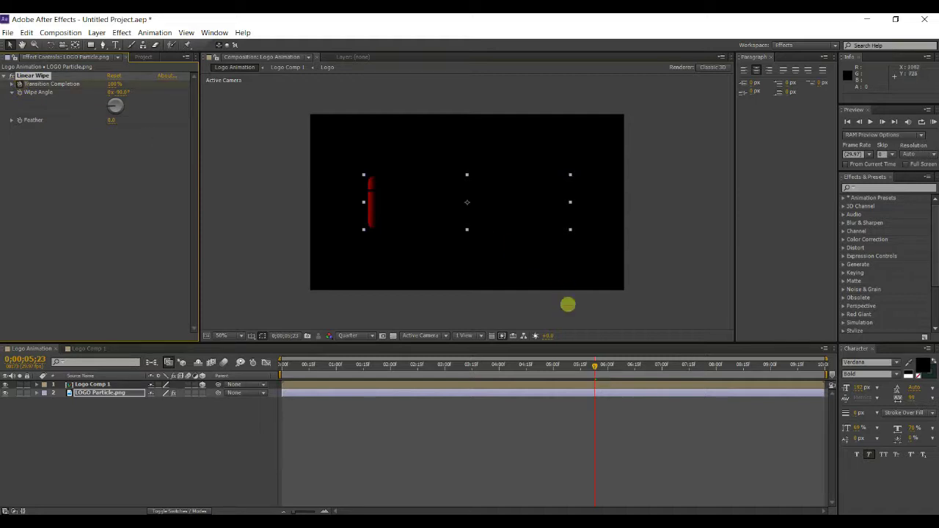
pyautogui.moveTo(594, 365); pyautogui.dragTo(399, 397)
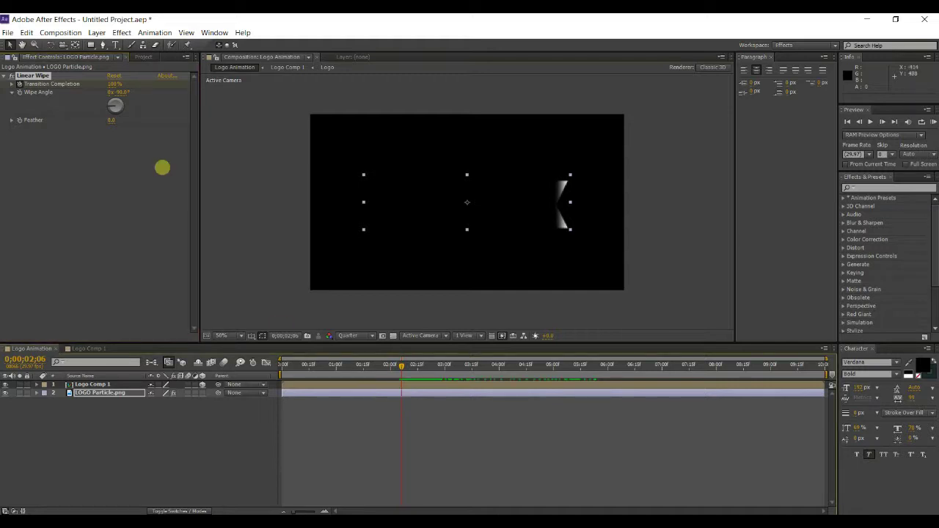
# - At the earlier time, add a 0% Transition Completion keyframe and preview the wipe
pyautogui.click(115, 84)
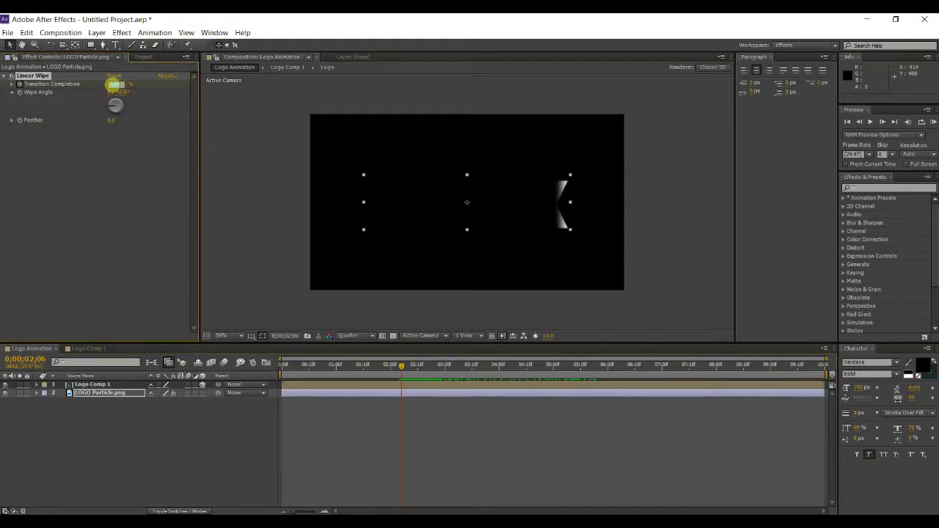
pyautogui.write('0')
pyautogui.press('Return')
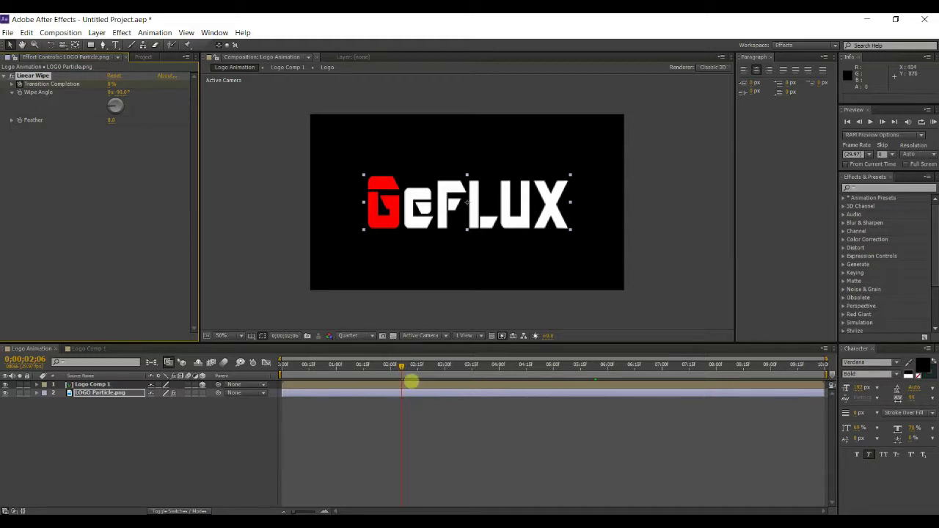
pyautogui.moveTo(401, 364)
pyautogui.mouseDown()
pyautogui.moveTo(548, 367)
pyautogui.moveTo(583, 381)
pyautogui.moveTo(400, 393)
pyautogui.moveTo(424, 368)
pyautogui.moveTo(453, 367)
pyautogui.mouseUp()
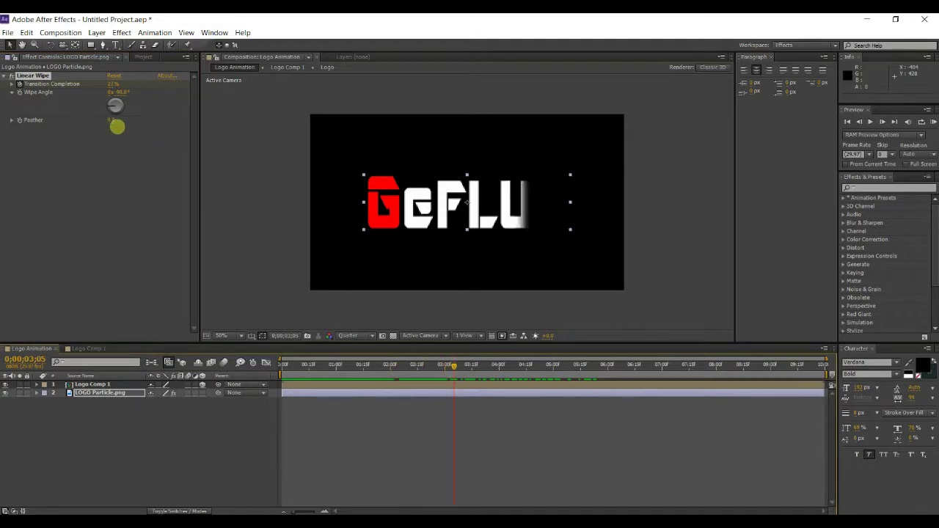
# - Set the Linear Wipe Feather to 65 and check the softened wipe edge
pyautogui.click(111, 121)
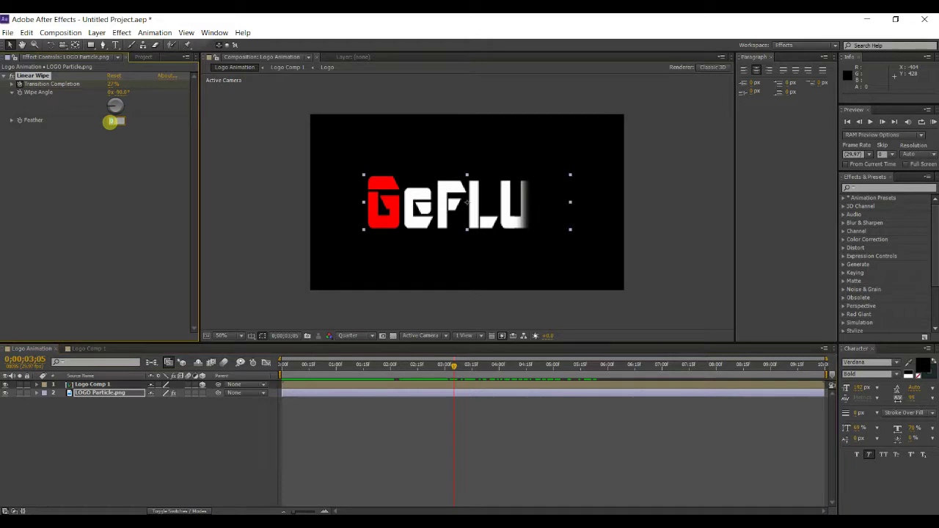
pyautogui.press('Return')
pyautogui.moveTo(458, 365)
pyautogui.mouseDown()
pyautogui.moveTo(438, 367)
pyautogui.moveTo(475, 363)
pyautogui.moveTo(436, 364)
pyautogui.moveTo(465, 365)
pyautogui.mouseUp()
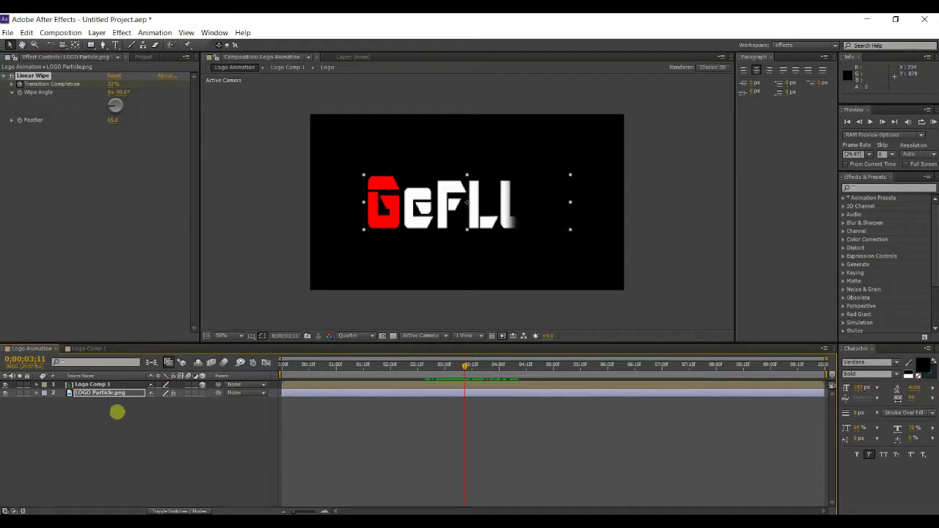
# - Create a black 1280×720 solid named Particular at the top of the Logo Animation comp
pyautogui.rightClick(117, 412)
pyautogui.moveTo(271, 301)
pyautogui.click(327, 323)
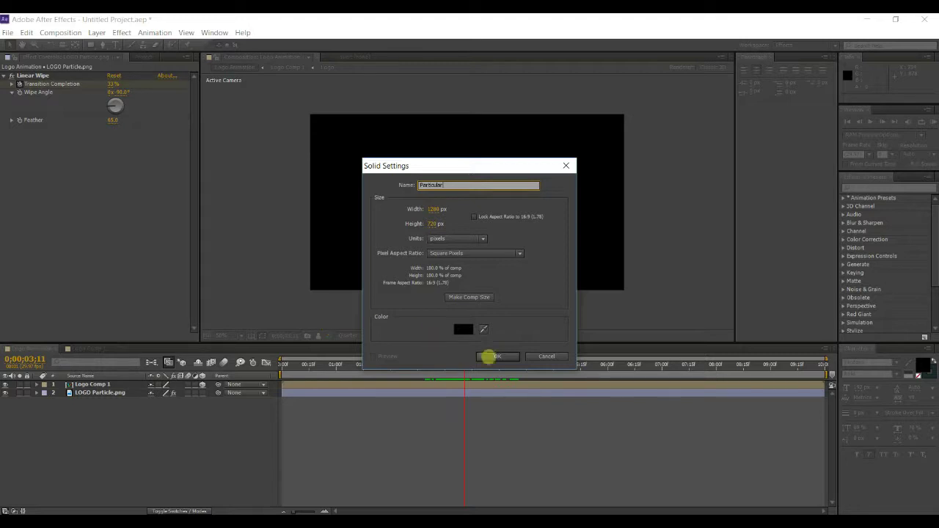
pyautogui.click(493, 356)
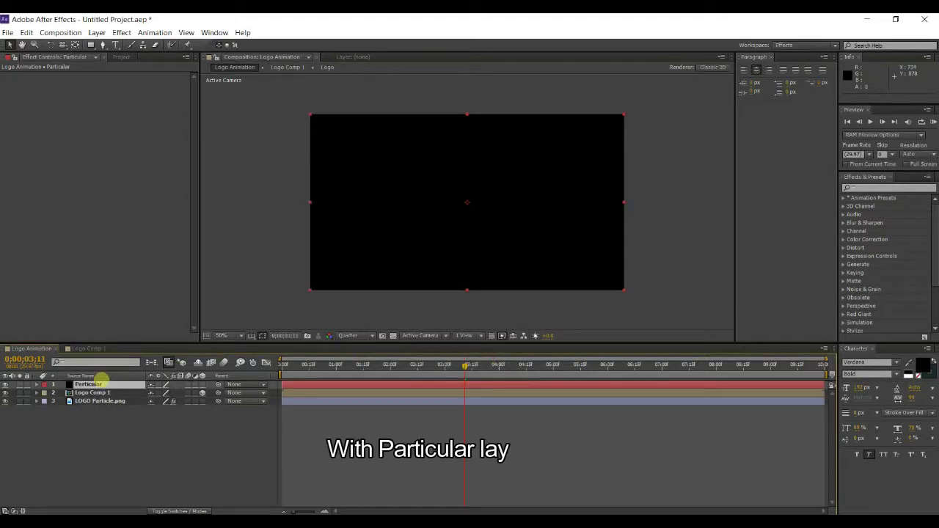
pyautogui.click(122, 32)
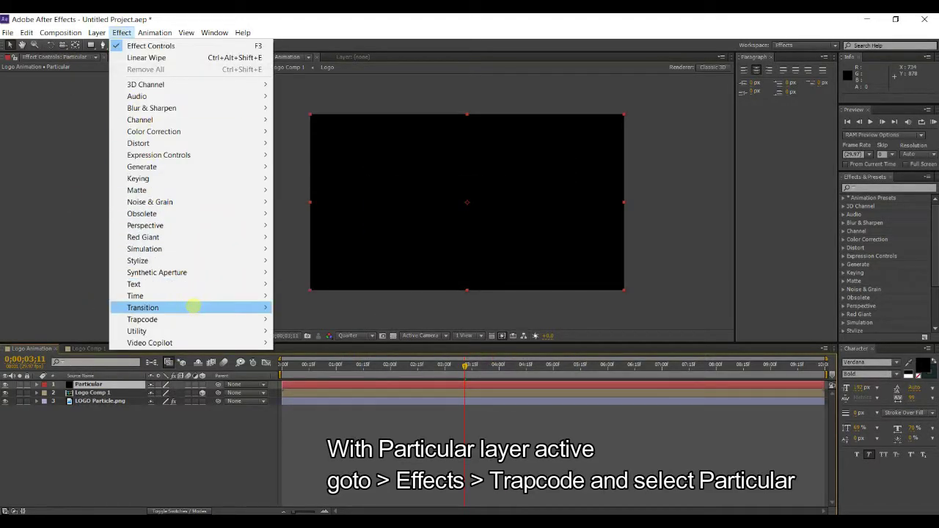
# - Apply Trapcode Particular to the solid, scrub back to preview, and select the Particular layer
pyautogui.moveTo(201, 319)
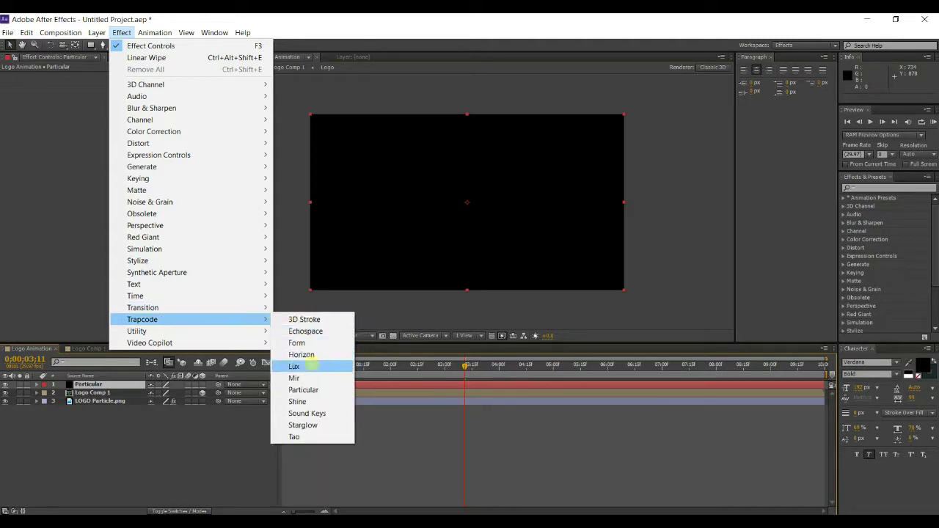
pyautogui.click(311, 389)
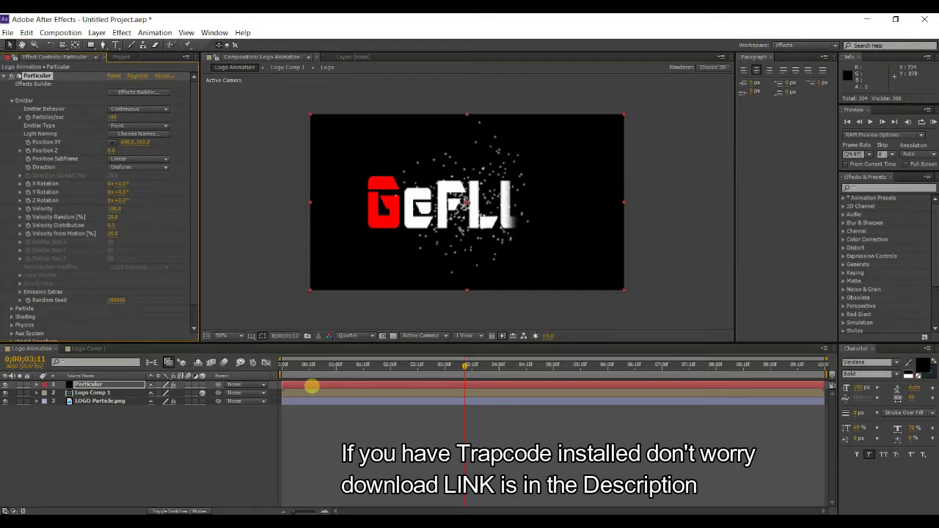
pyautogui.moveTo(465, 365); pyautogui.dragTo(418, 376)
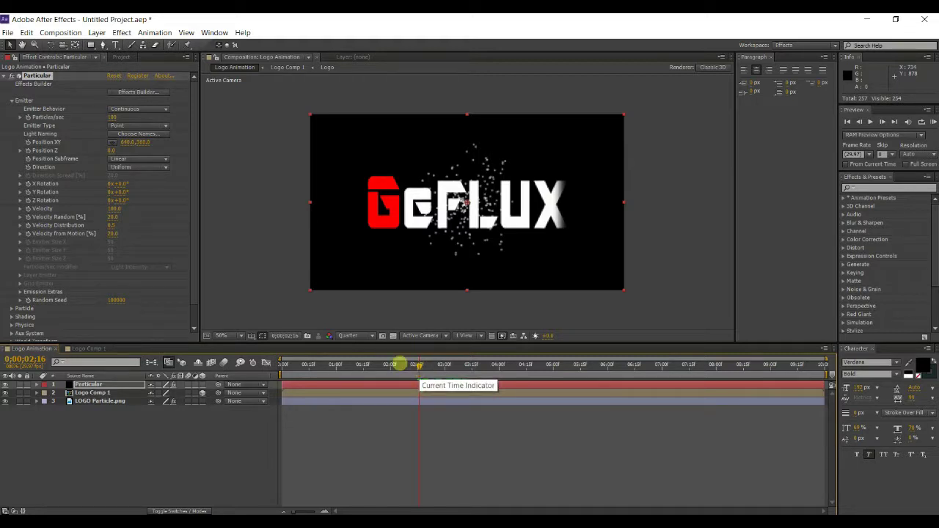
pyautogui.click(125, 116)
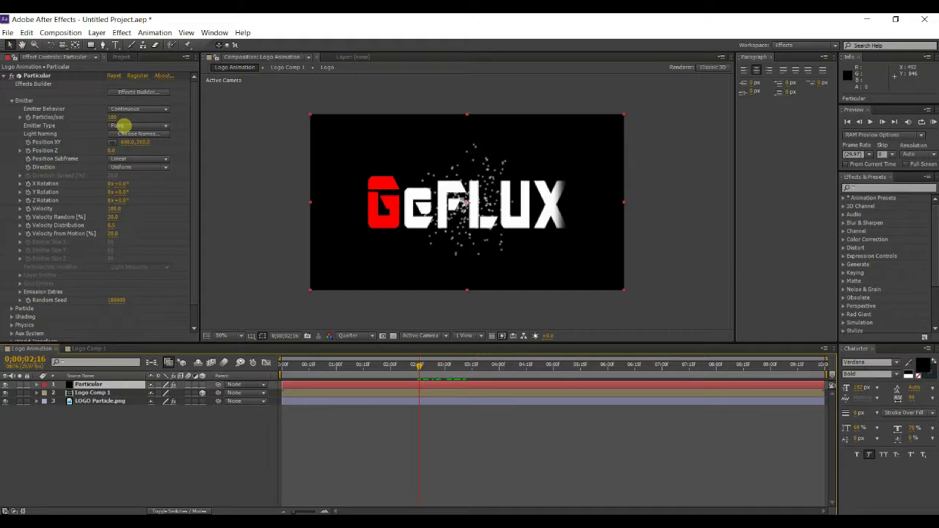
# - Set Emitter Type to Layer using Logo Comp 1, sampled at Particle Birth Time
pyautogui.click(124, 126)
pyautogui.click(137, 195)
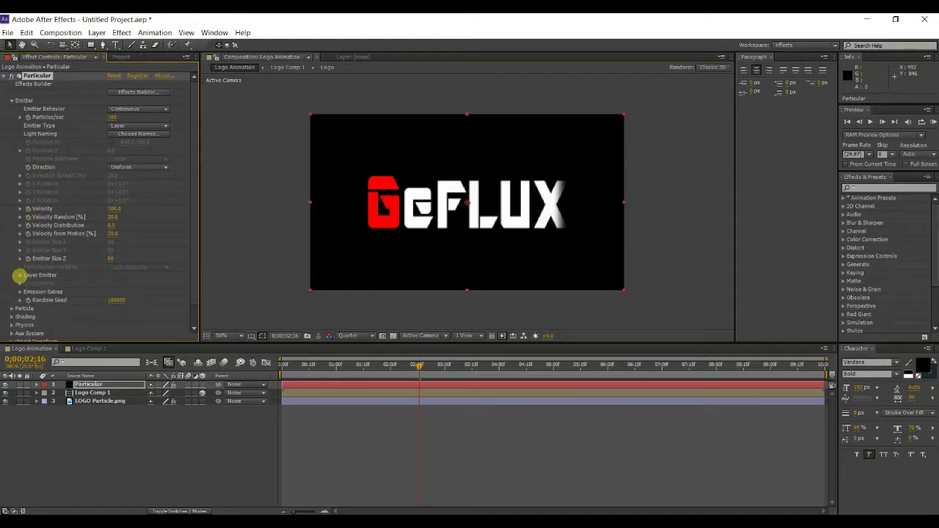
pyautogui.click(19, 276)
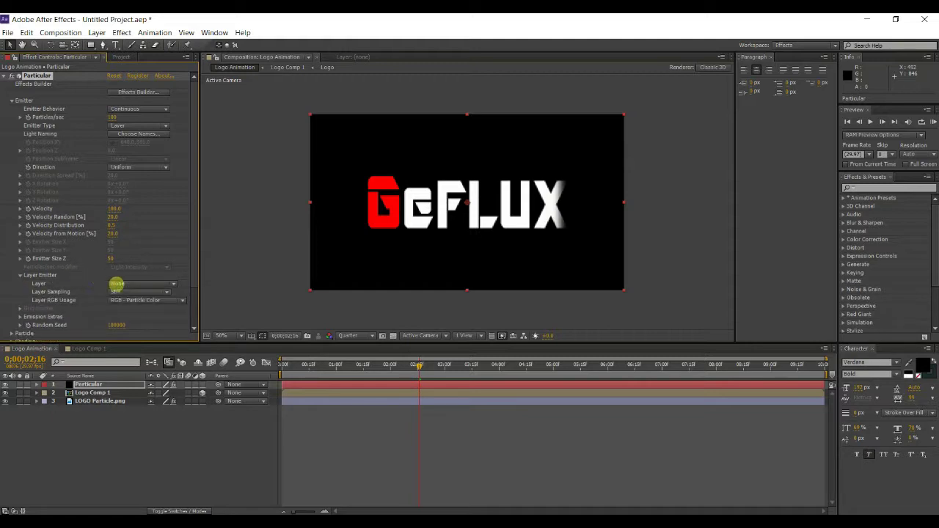
pyautogui.click(117, 283)
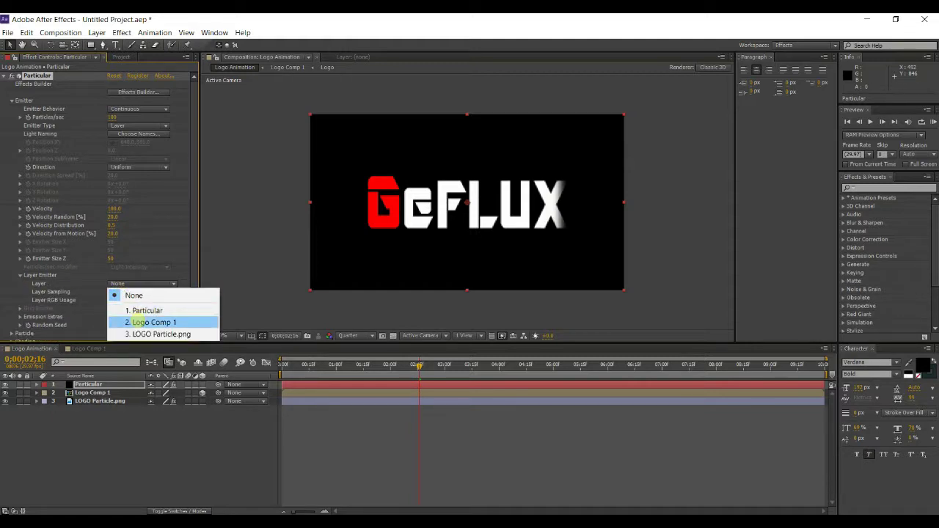
pyautogui.click(137, 322)
pyautogui.click(139, 292)
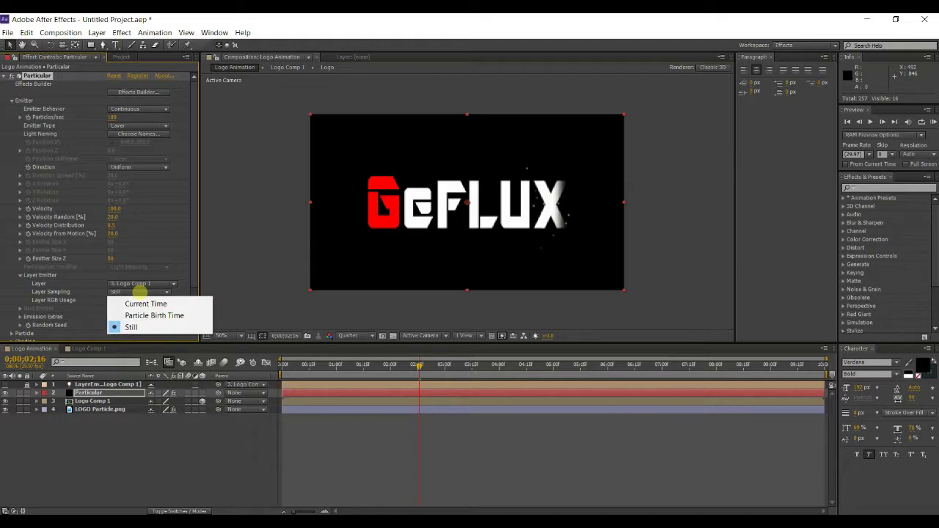
pyautogui.click(143, 314)
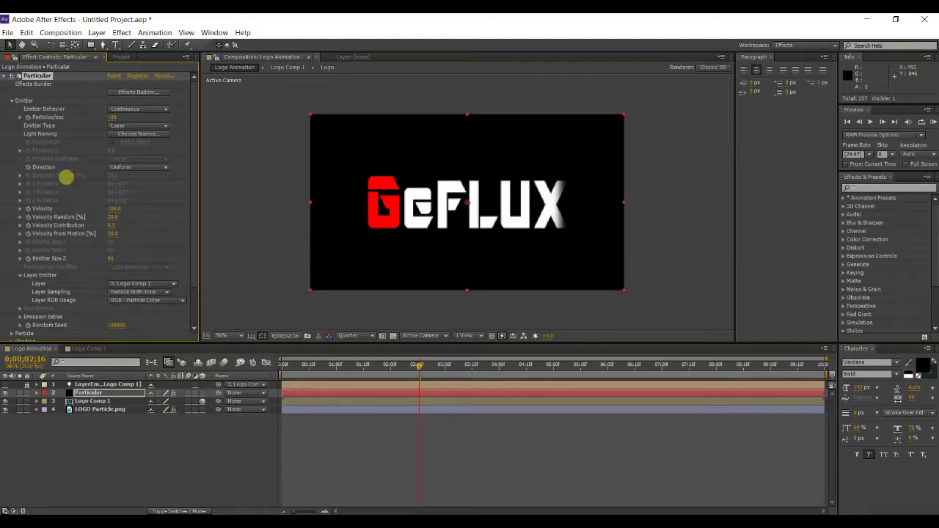
# - Set emitter Velocity to 200 and Particles/sec to 200000
pyautogui.click(111, 209)
pyautogui.write('00')
pyautogui.press('Return')
pyautogui.click(112, 117)
pyautogui.press('Return')
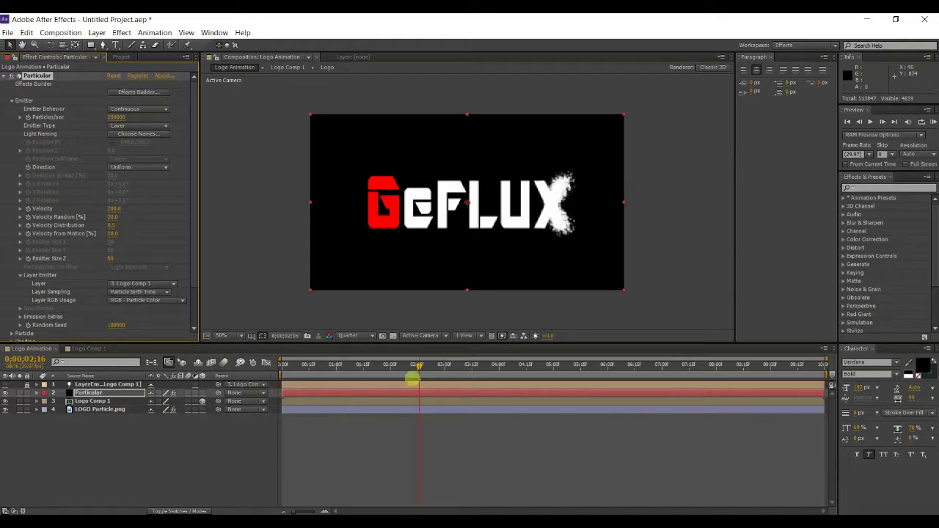
# - Scrub back and forth through the particle dissolve of the X, ending at 0;00;02;23
pyautogui.moveTo(419, 367); pyautogui.dragTo(619, 365)
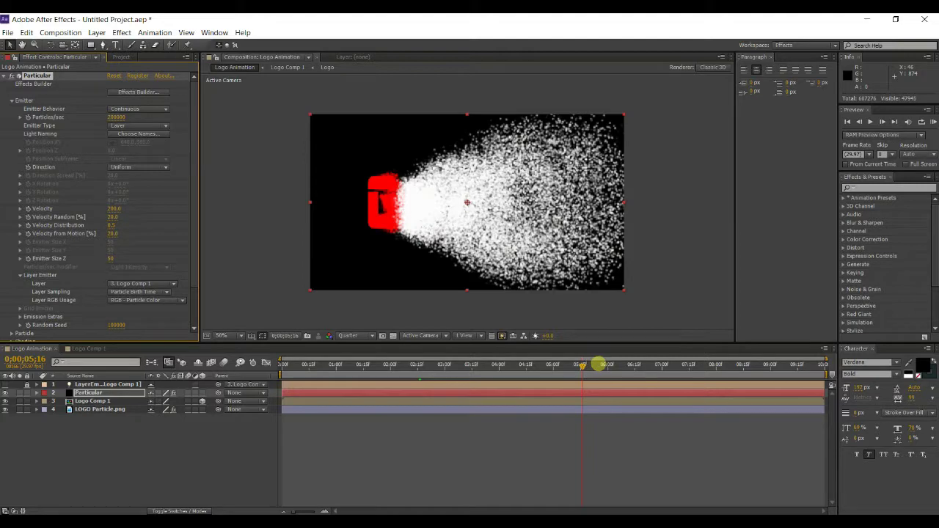
pyautogui.moveTo(618, 365); pyautogui.dragTo(473, 386)
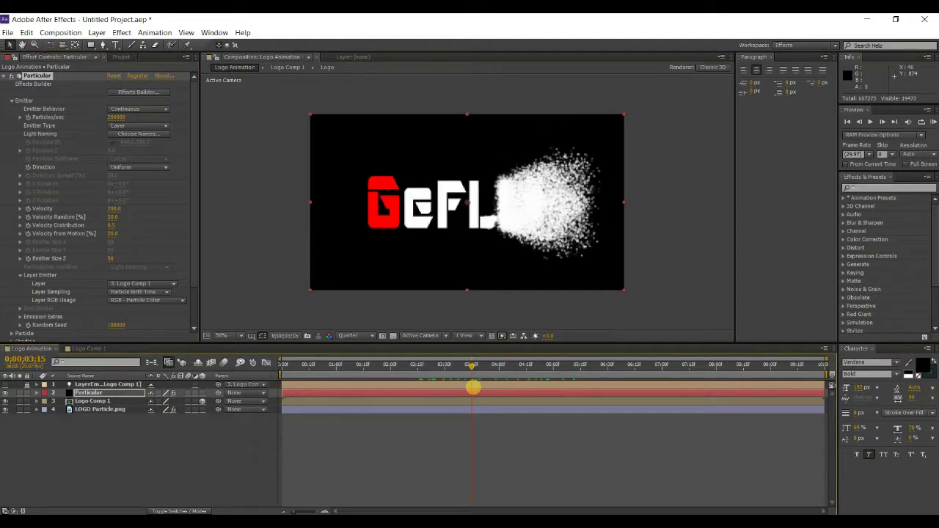
pyautogui.moveTo(472, 366); pyautogui.dragTo(449, 369)
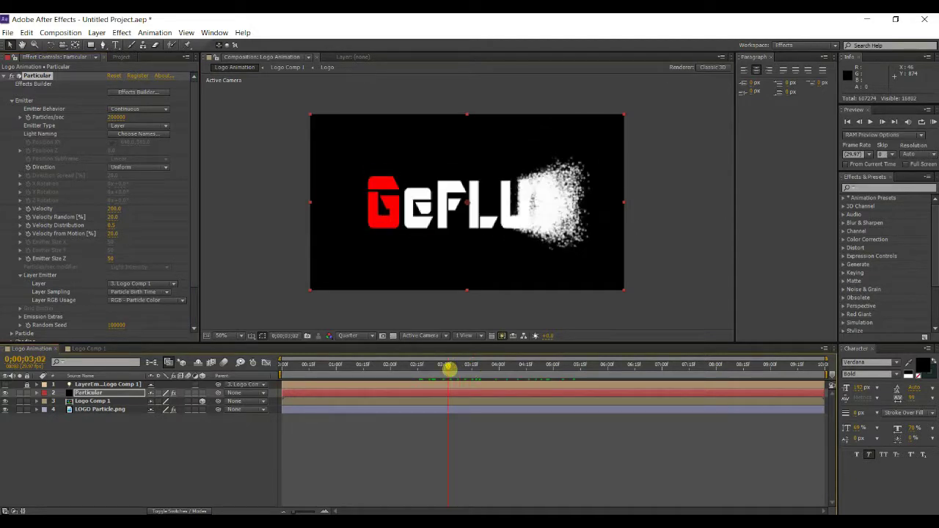
pyautogui.moveTo(444, 368); pyautogui.dragTo(432, 367)
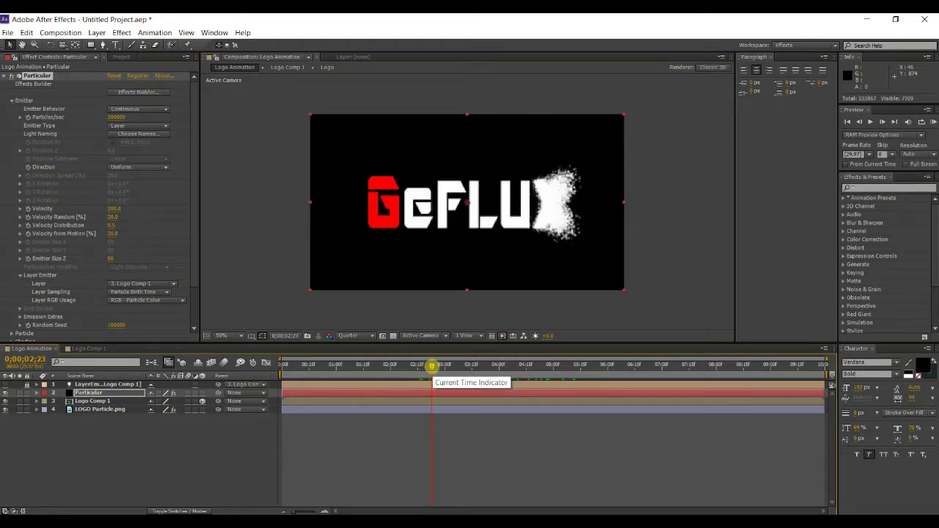
# - In the Particle group, set Life to 1.4 seconds with Life Random 100%
pyautogui.click(12, 100)
pyautogui.click(12, 108)
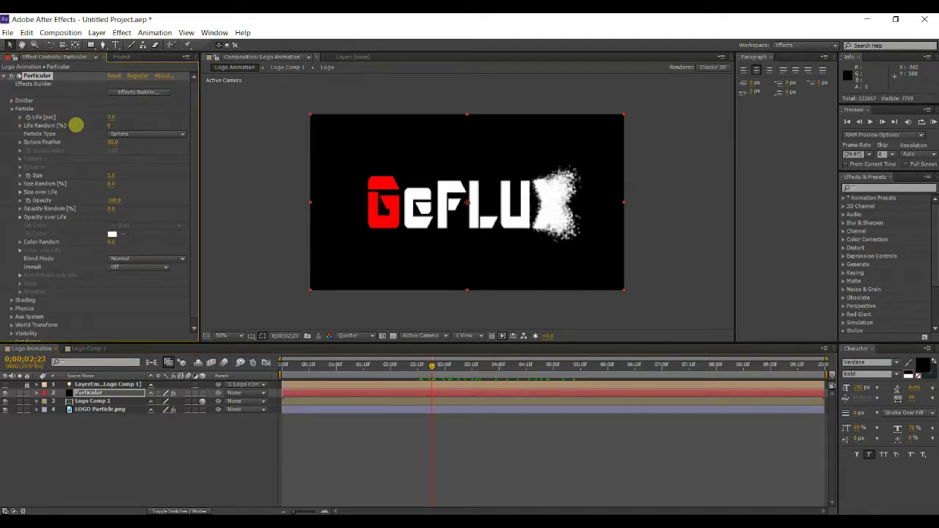
pyautogui.click(111, 118)
pyautogui.press('Return')
pyautogui.moveTo(121, 125); pyautogui.dragTo(178, 125)
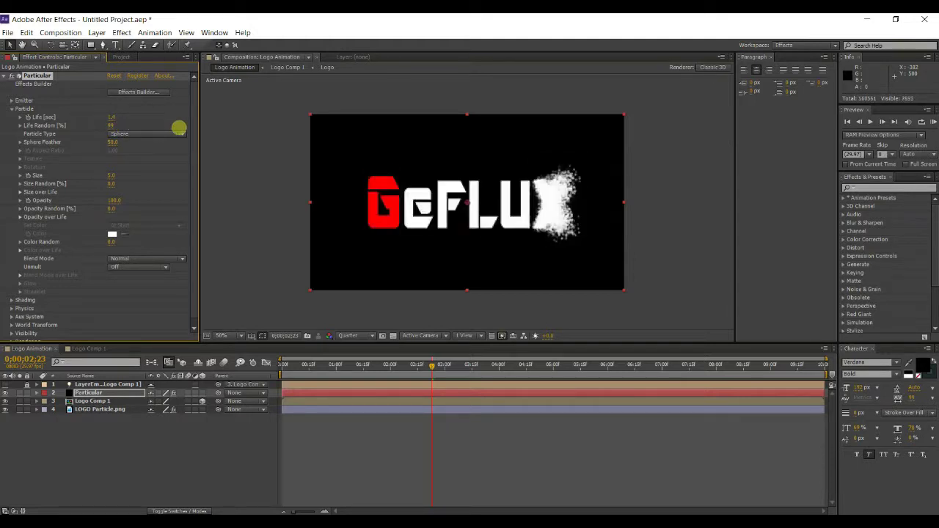
pyautogui.moveTo(112, 127); pyautogui.dragTo(142, 125)
# - Set Sphere Feather to 0, particle Size to 3 and Size Random to 100%
pyautogui.click(111, 142)
pyautogui.click(112, 143)
pyautogui.write('0')
pyautogui.press('Return')
pyautogui.click(111, 176)
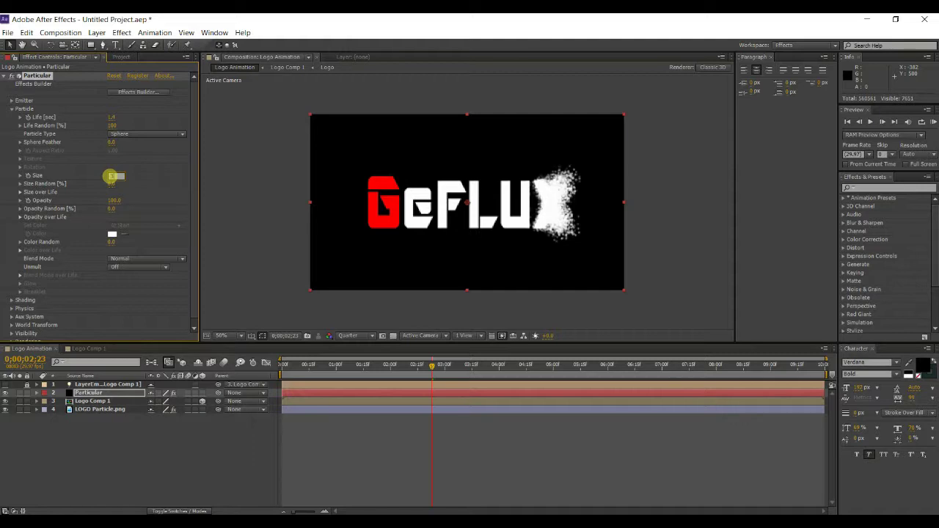
pyautogui.write('3')
pyautogui.press('Return')
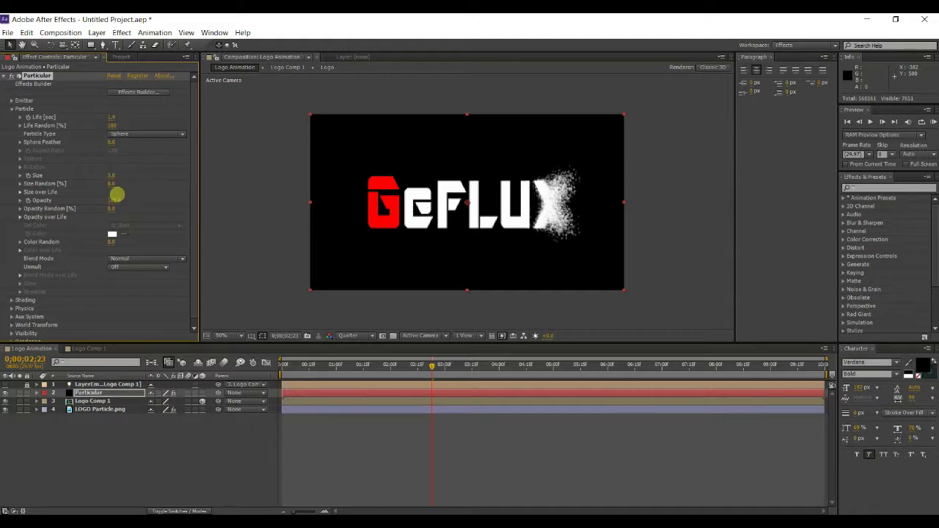
pyautogui.click(111, 184)
pyautogui.write('100')
pyautogui.press('Return')
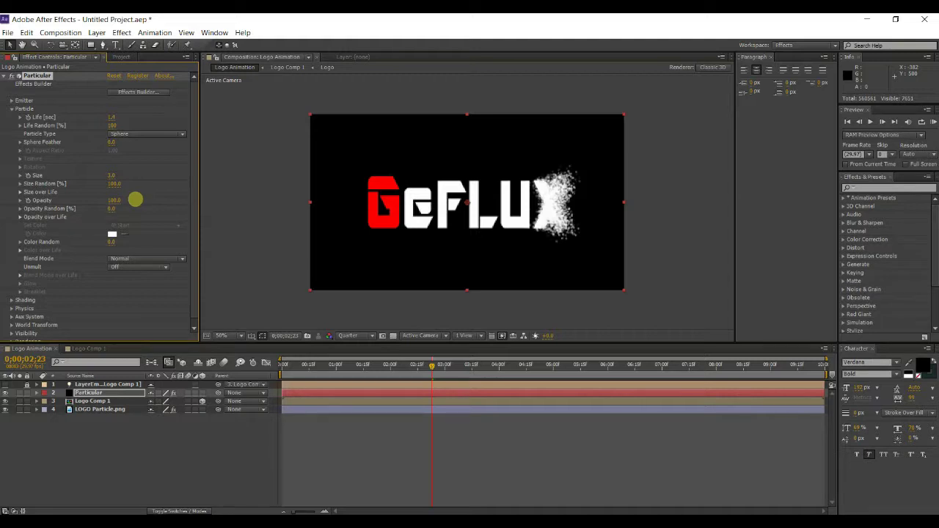
# - Keep Opacity at 100 and set Opacity Random to 40%
pyautogui.click(116, 199)
pyautogui.press('Return')
pyautogui.click(113, 209)
pyautogui.press('Return')
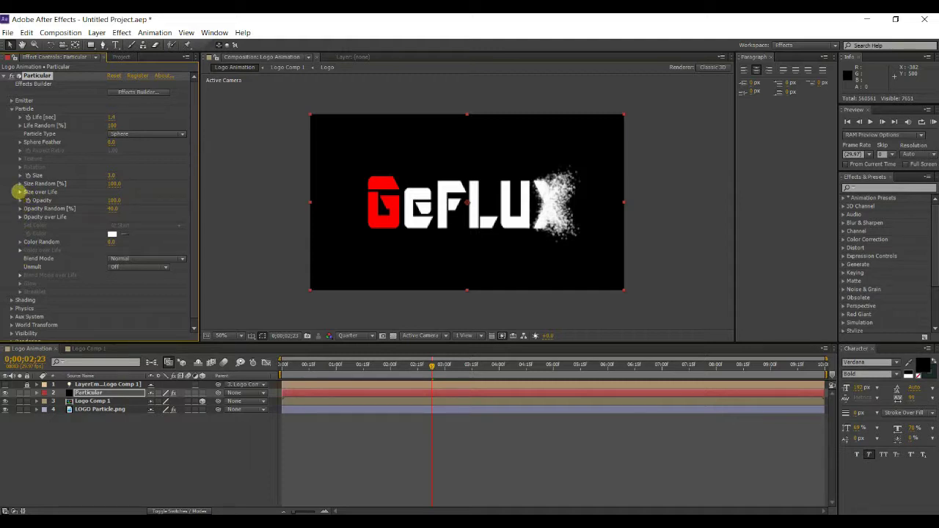
pyautogui.click(19, 192)
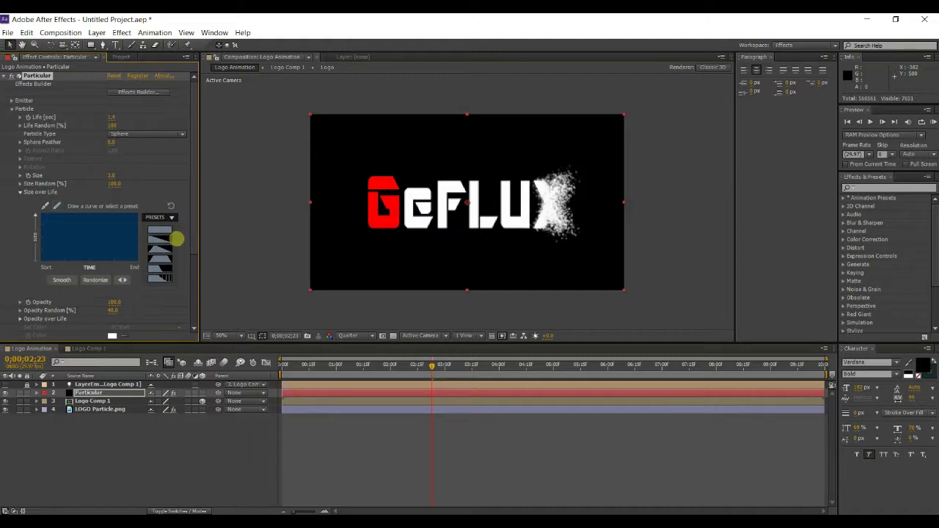
# - Apply descending Size over Life and Opacity over Life presets so particles shrink and fade
pyautogui.click(167, 238)
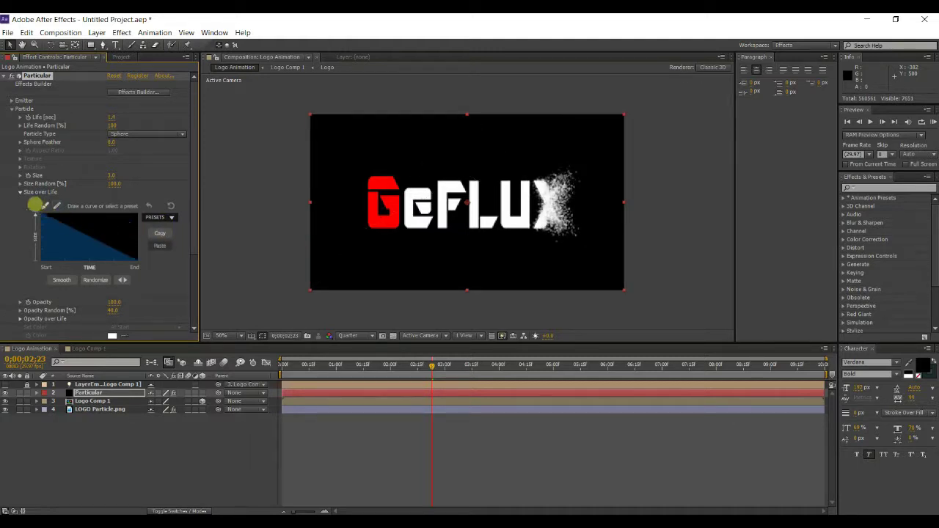
pyautogui.click(20, 192)
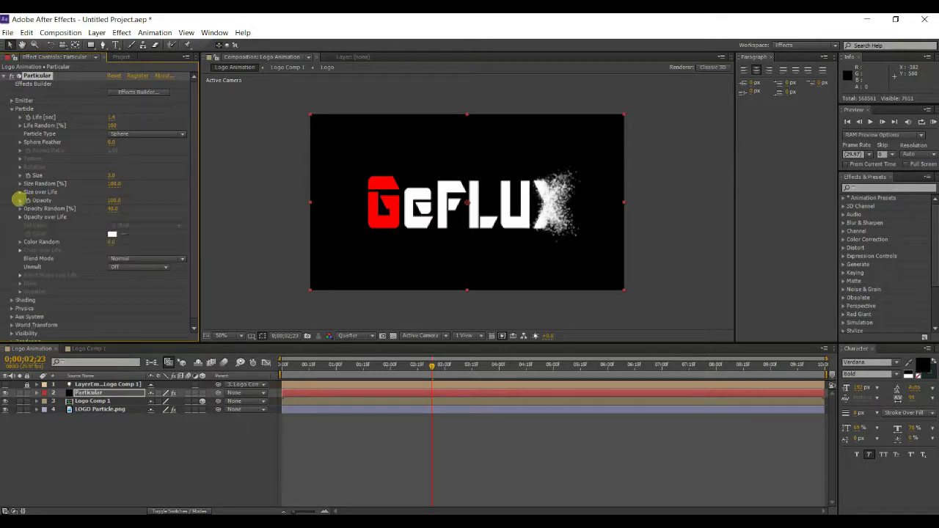
pyautogui.click(20, 217)
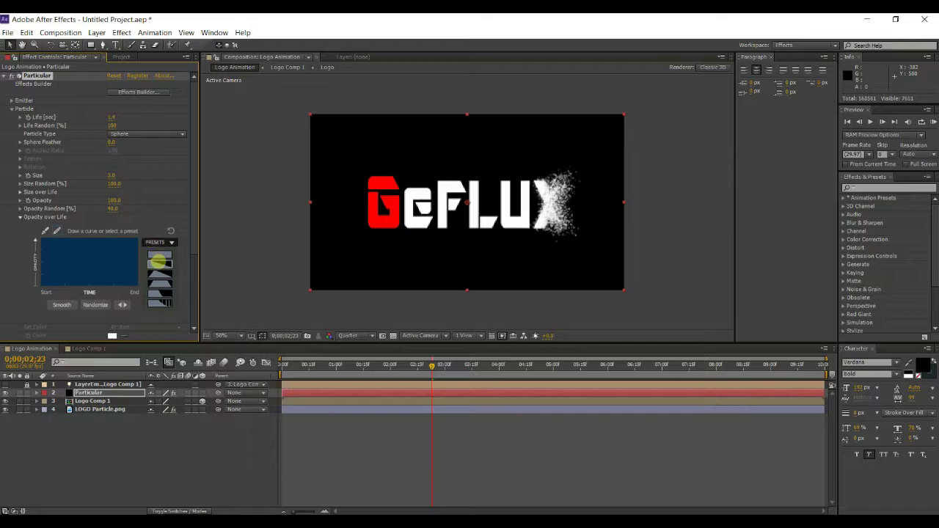
pyautogui.click(159, 264)
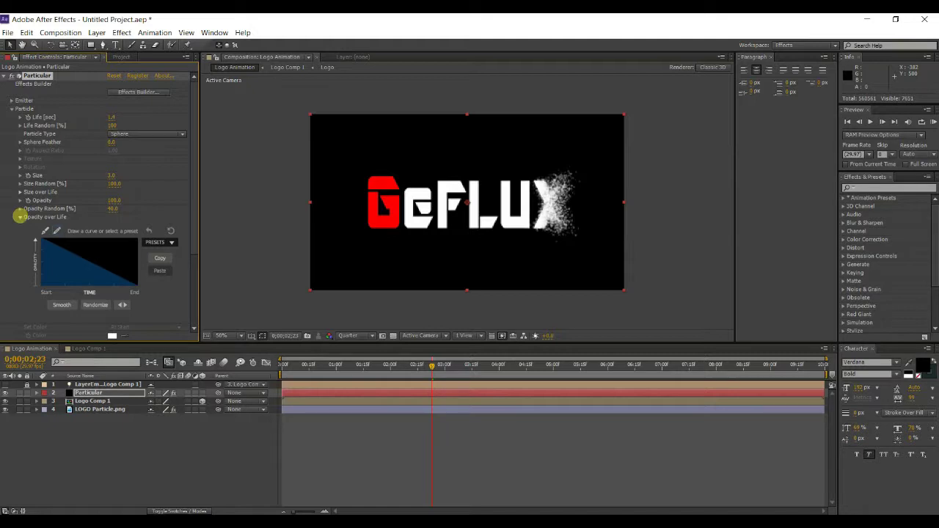
pyautogui.click(19, 217)
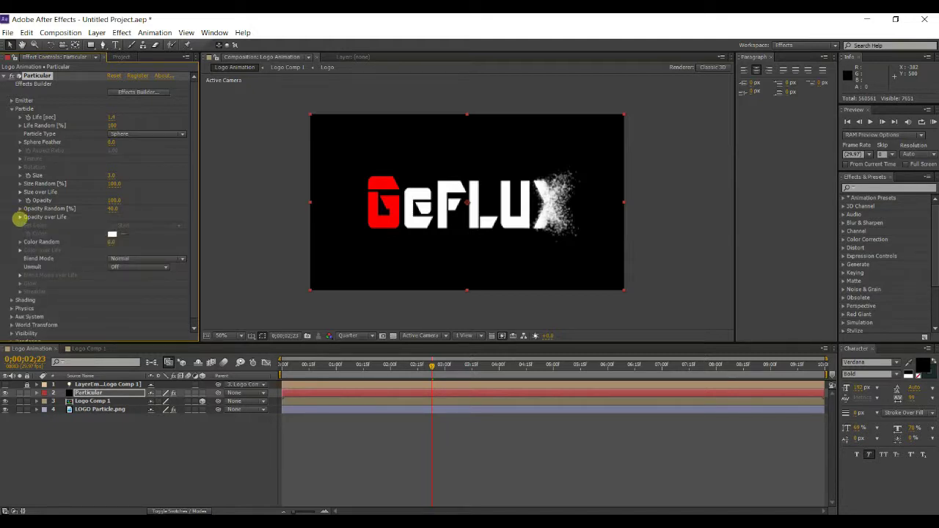
pyautogui.click(11, 108)
# - In Shading, set Shadowlet for Main and Shadowlet for Aux to On
pyautogui.click(11, 118)
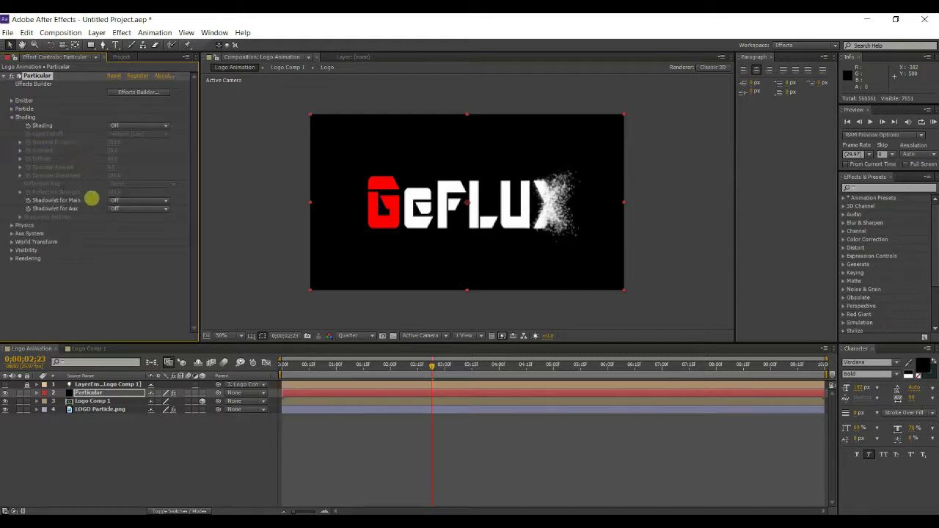
pyautogui.click(117, 201)
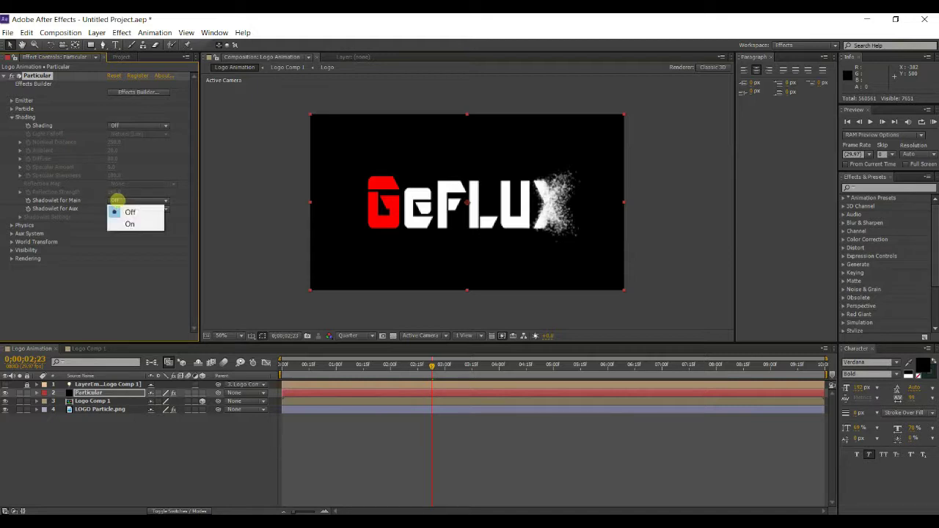
pyautogui.click(119, 219)
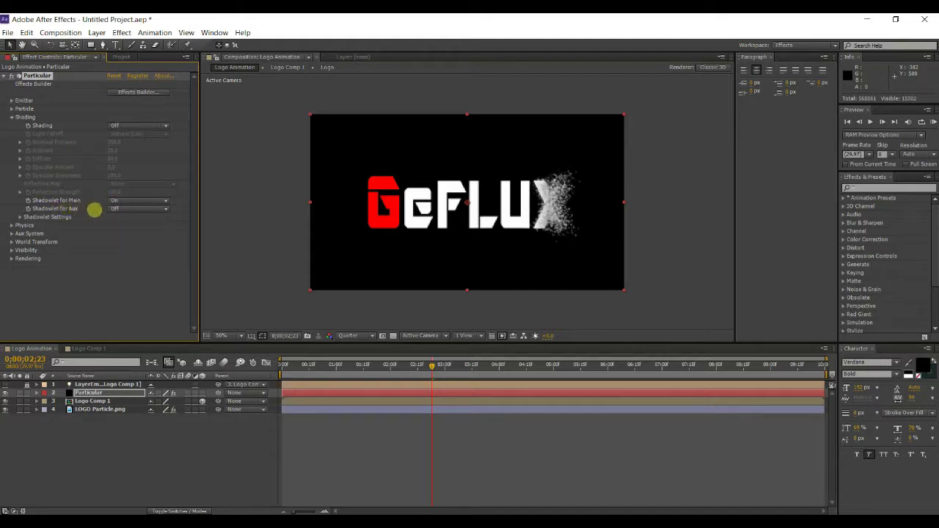
pyautogui.click(116, 208)
pyautogui.click(121, 232)
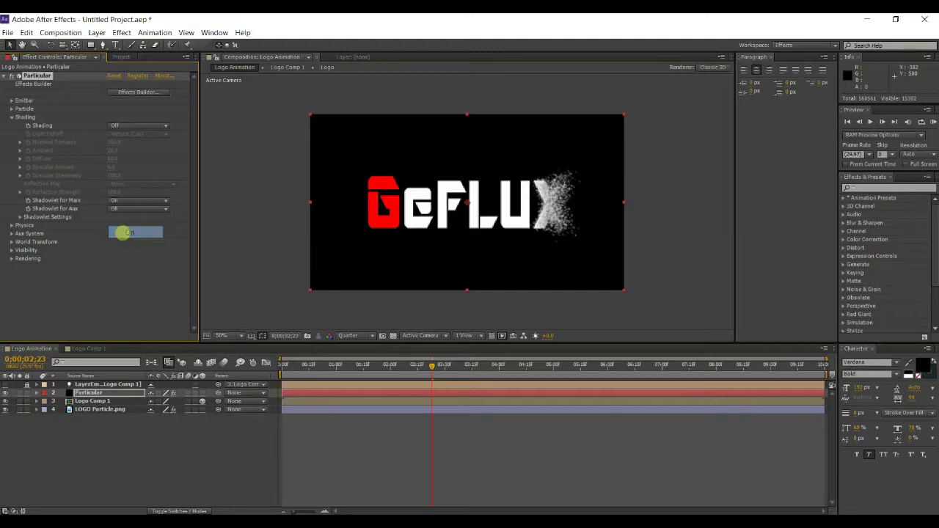
# - Set Shadowlet Opacity to 2, Adjust Size to 120 and Adjust Distance to 80
pyautogui.click(20, 217)
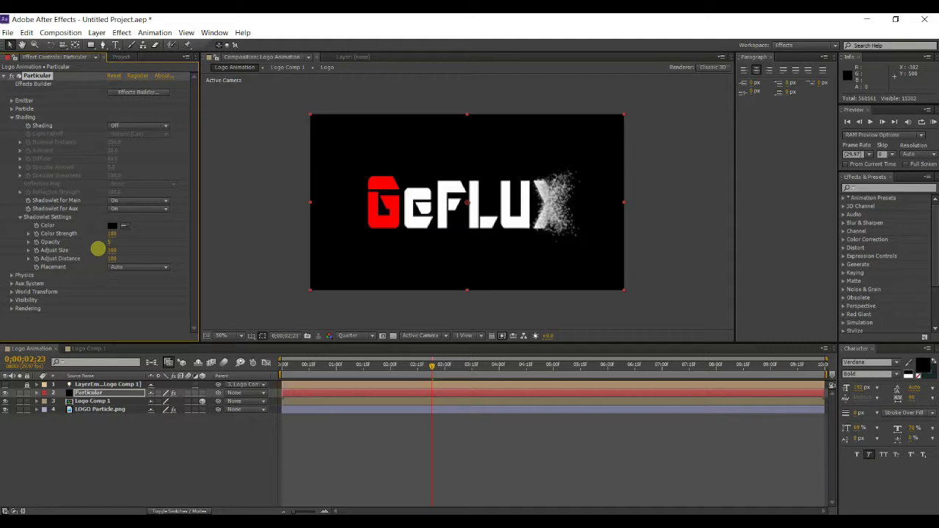
pyautogui.click(111, 242)
pyautogui.press('Return')
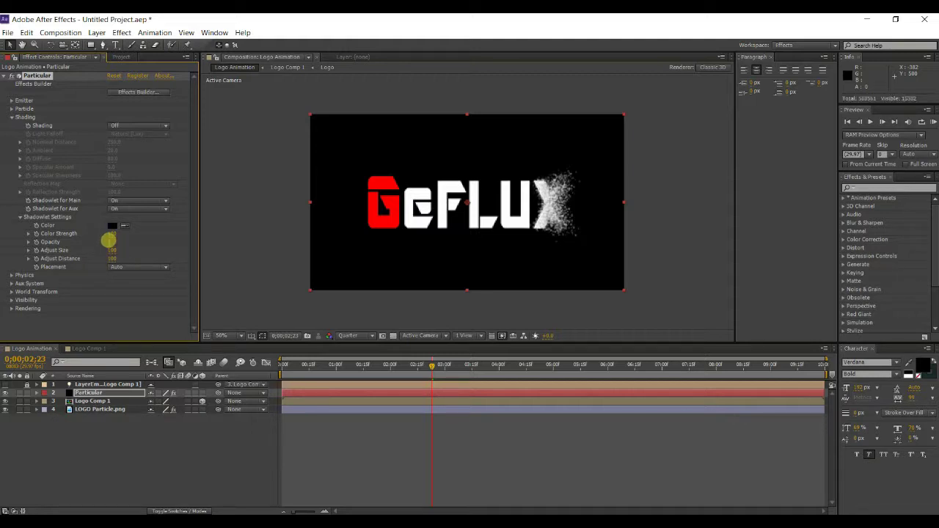
pyautogui.click(112, 251)
pyautogui.write('5')
pyautogui.press('Return')
pyautogui.click(114, 259)
pyautogui.press('Return')
pyautogui.click(12, 118)
# - In Physics, set Gravity to -50 and Air Resistance to 1.0
pyautogui.click(12, 125)
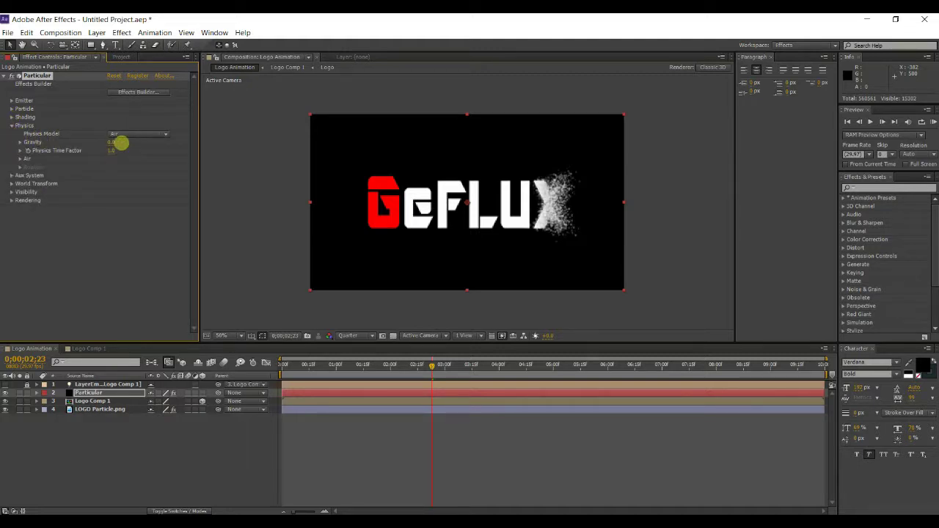
pyautogui.click(112, 142)
pyautogui.write('-50')
pyautogui.press('Return')
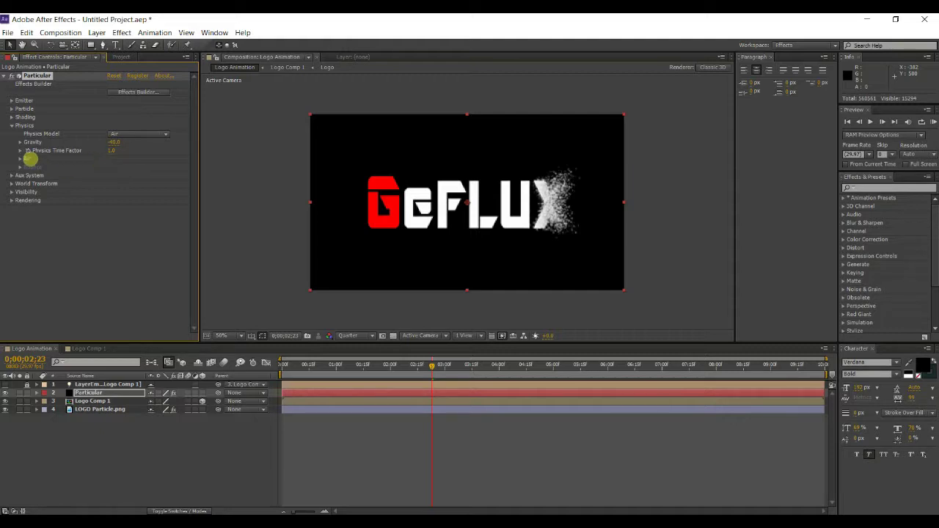
pyautogui.click(20, 159)
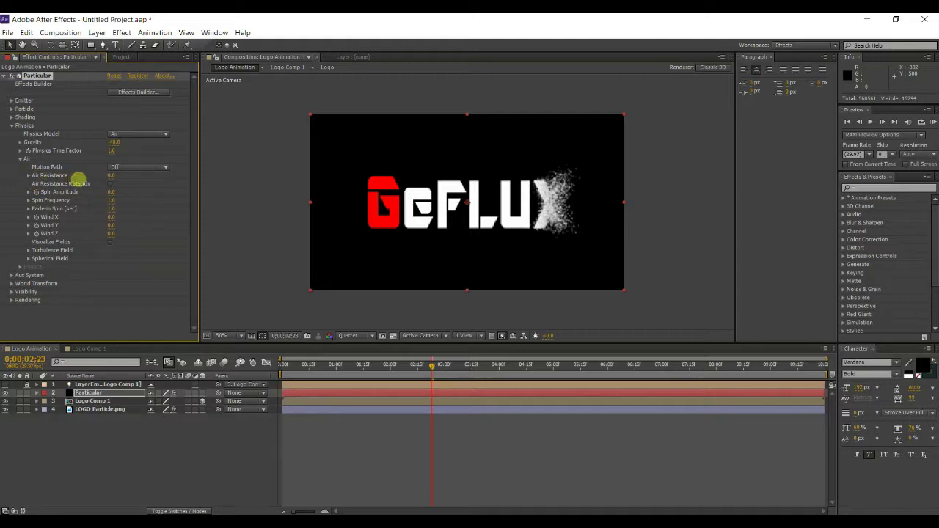
pyautogui.click(113, 176)
pyautogui.write('1')
pyautogui.press('Return')
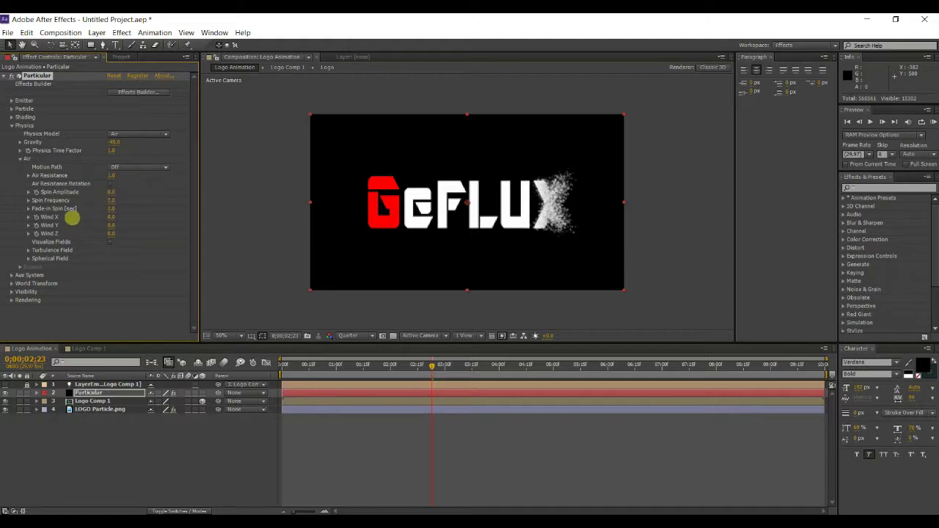
# - Set Turbulence Field Affect Position to 150, Fade-in Time to 0.1 and Scale to 17
pyautogui.click(28, 250)
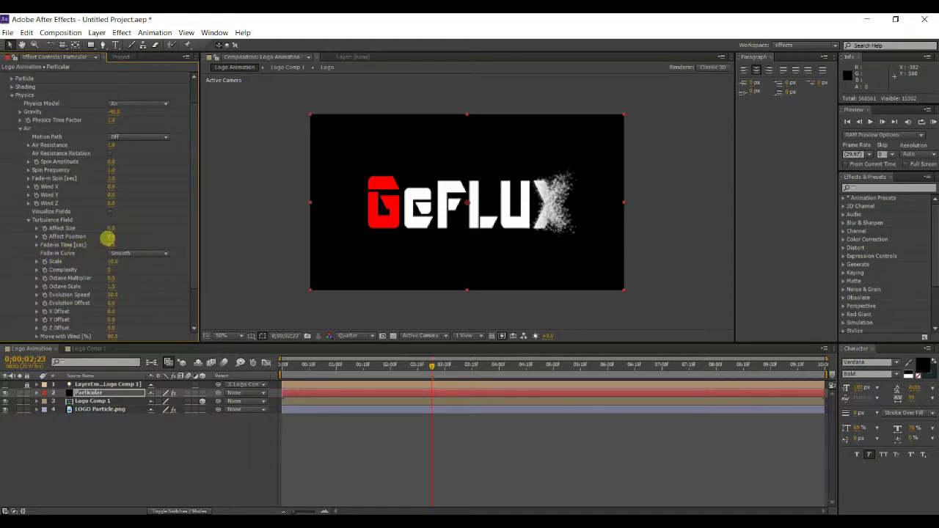
pyautogui.click(112, 236)
pyautogui.press('Return')
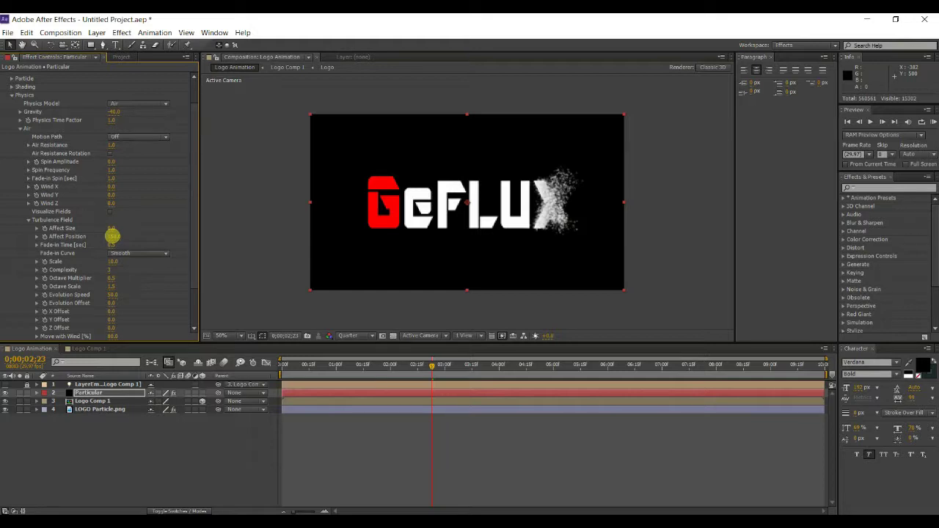
pyautogui.press('Return')
pyautogui.click(113, 245)
pyautogui.press('Return')
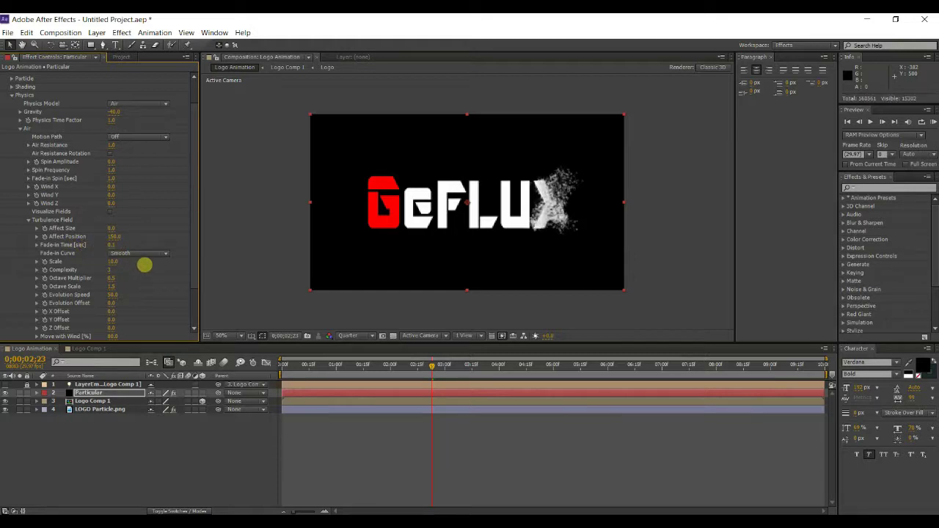
pyautogui.click(113, 261)
pyautogui.click(112, 261)
pyautogui.write('17')
pyautogui.press('Return')
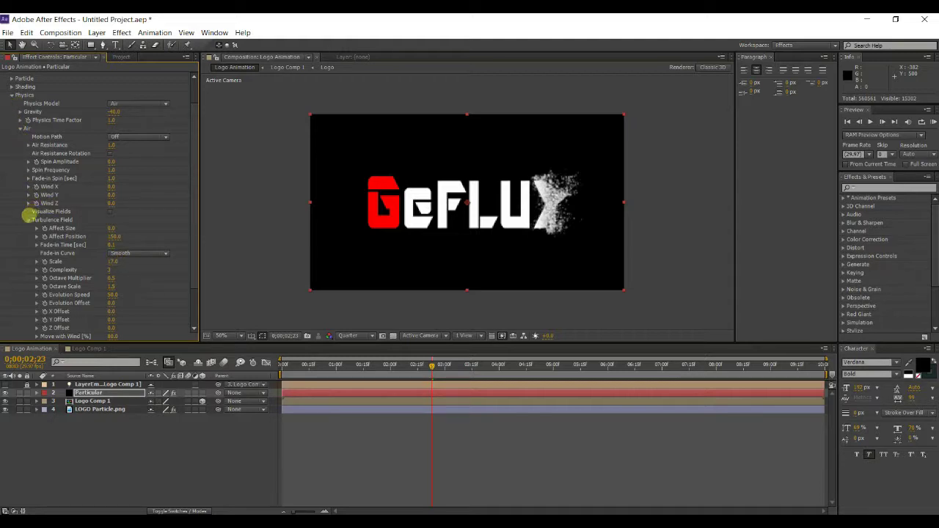
# - Collapse Physics and set Particular's Rendering Motion Blur to On
pyautogui.click(27, 219)
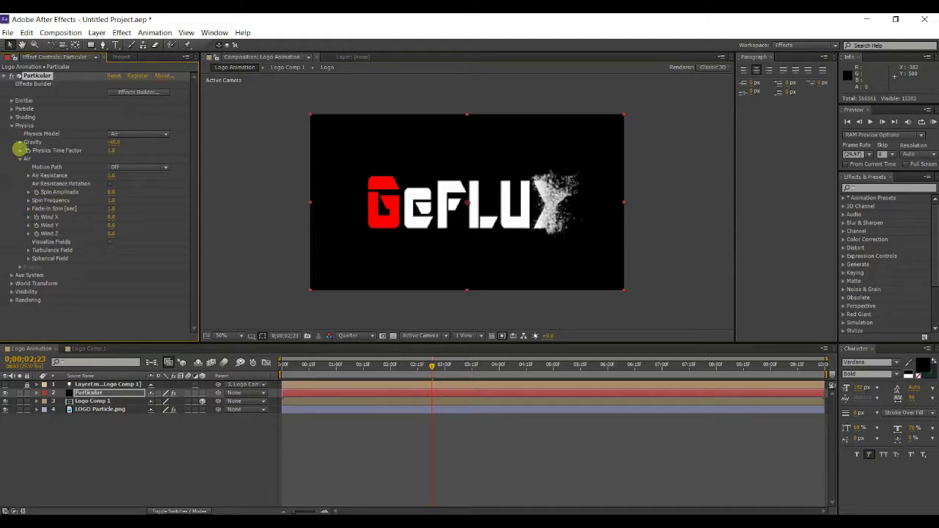
pyautogui.click(21, 159)
pyautogui.click(12, 126)
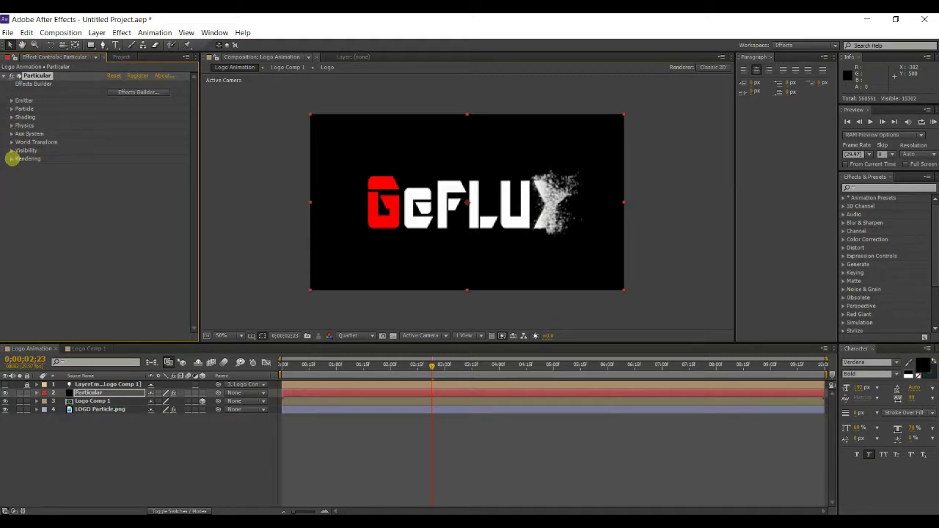
pyautogui.click(11, 158)
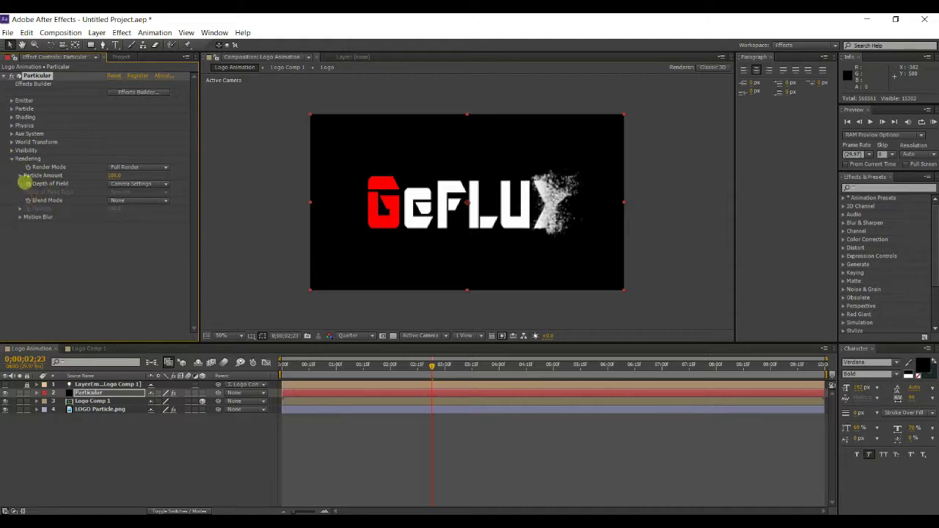
pyautogui.click(19, 217)
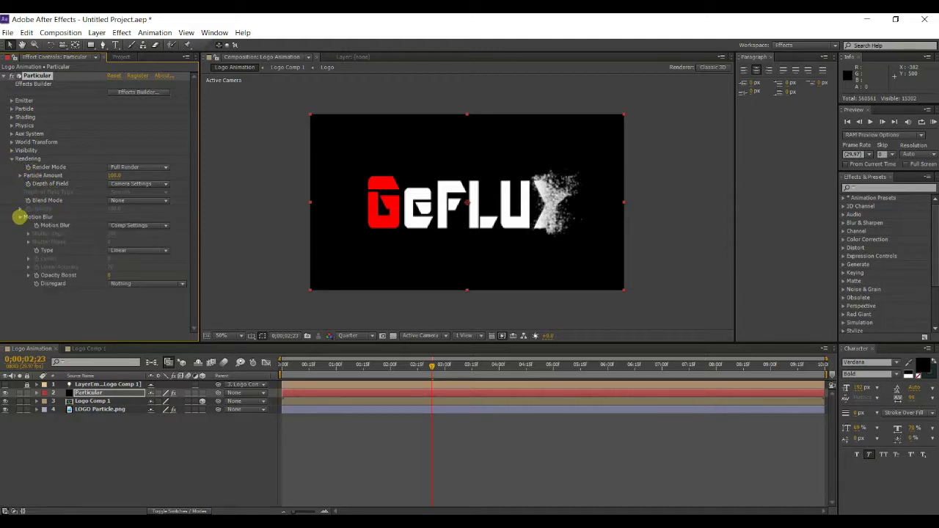
pyautogui.click(129, 225)
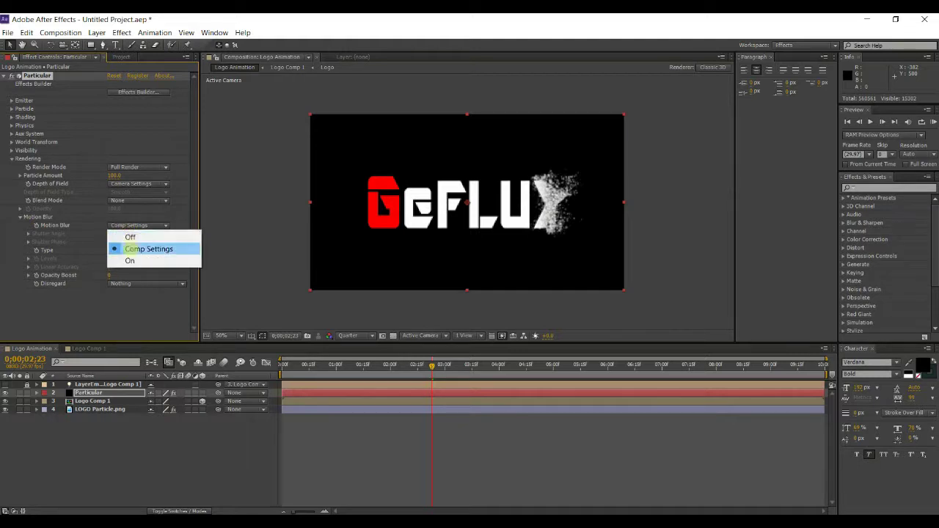
pyautogui.click(130, 260)
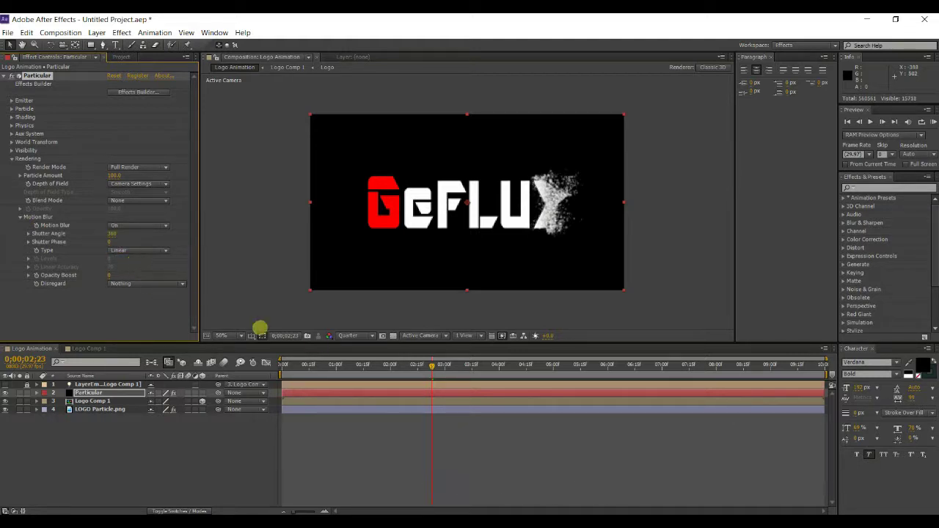
pyautogui.moveTo(431, 365); pyautogui.dragTo(501, 372)
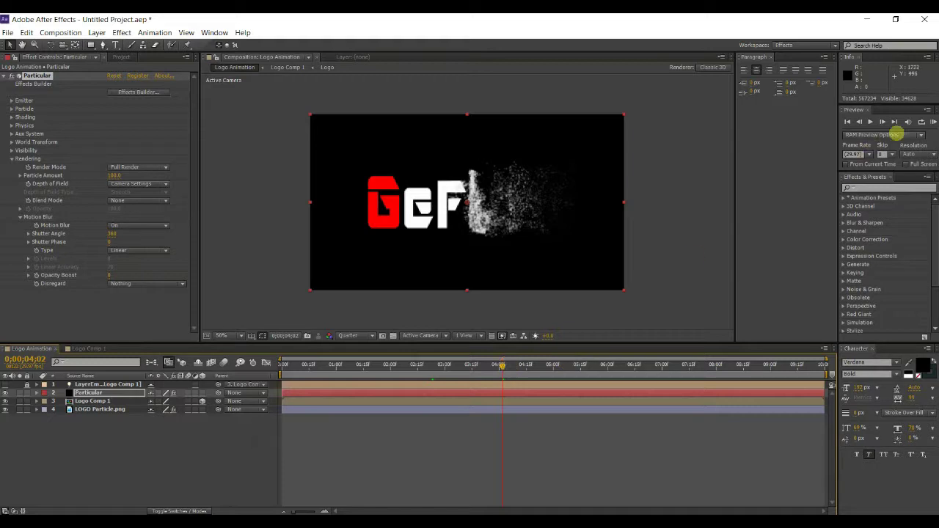
# - Run a RAM preview of the particle dissolve at 0;00;04;02, then collapse Rendering
pyautogui.click(930, 122)
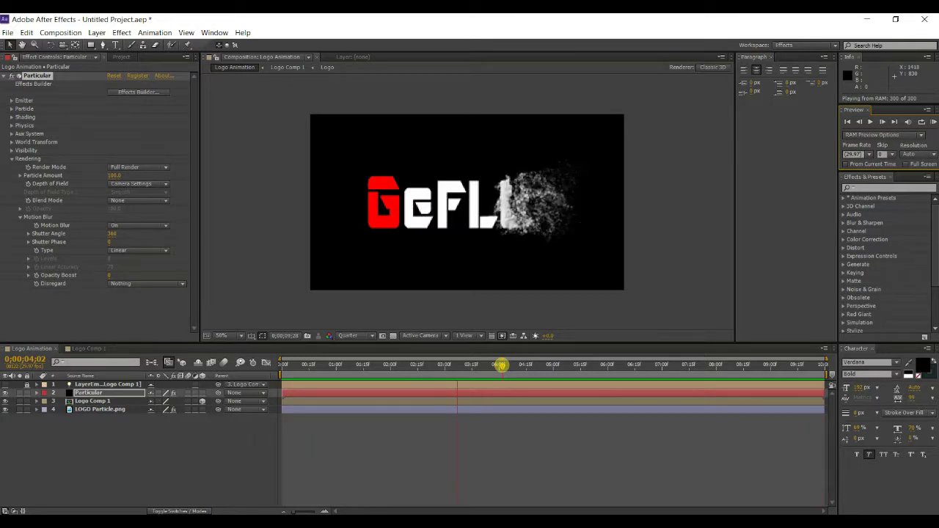
pyautogui.click(500, 366)
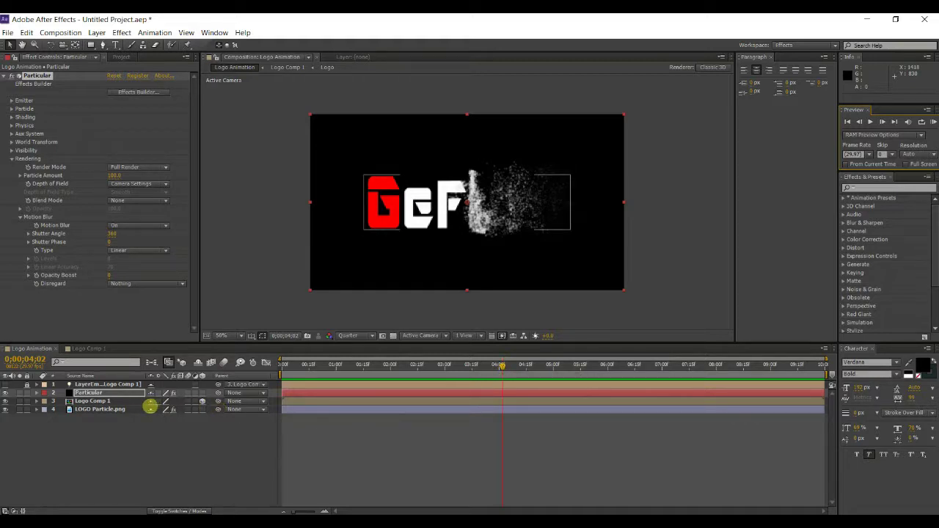
pyautogui.click(12, 159)
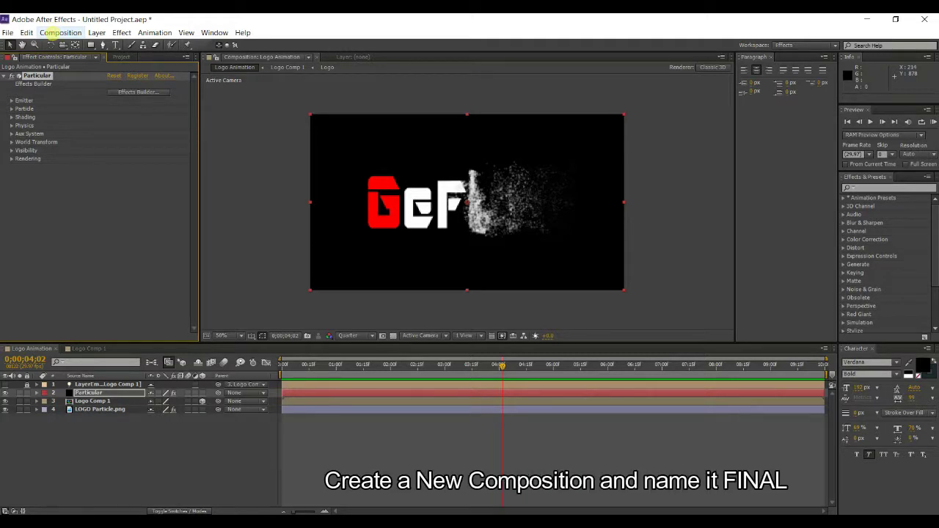
# - Create a new composition named FINAL
pyautogui.click(76, 34)
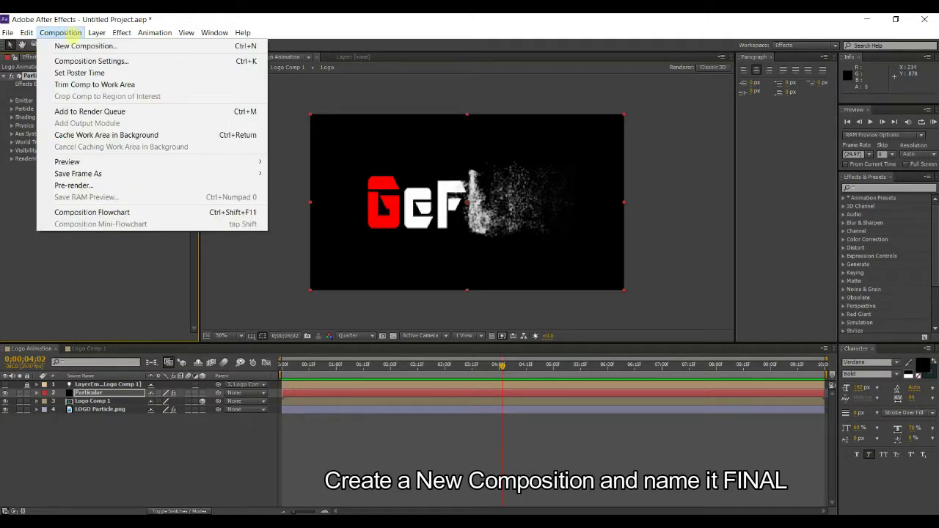
pyautogui.click(77, 45)
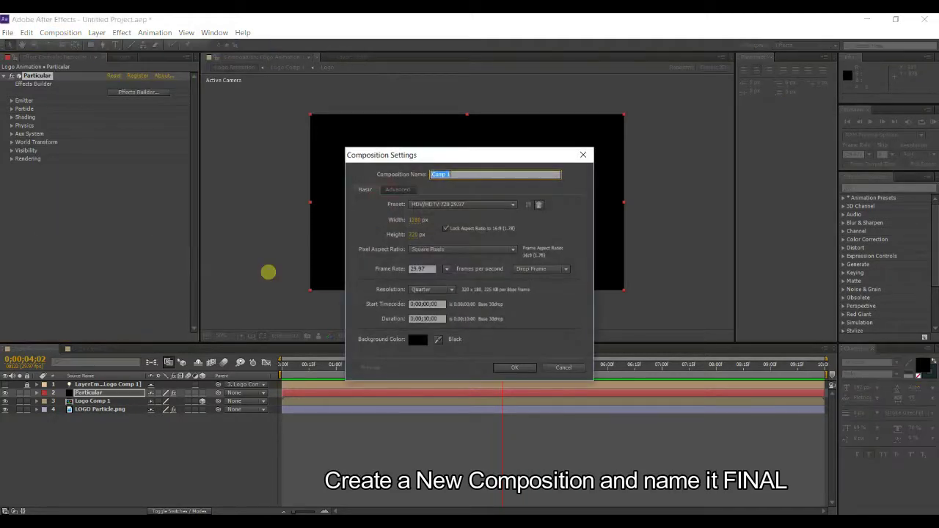
pyautogui.write('FINAL')
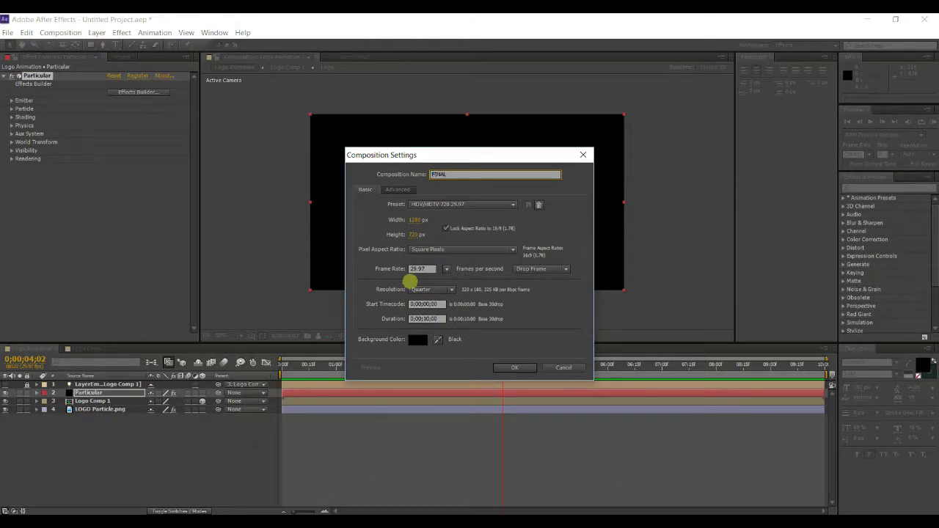
pyautogui.click(519, 367)
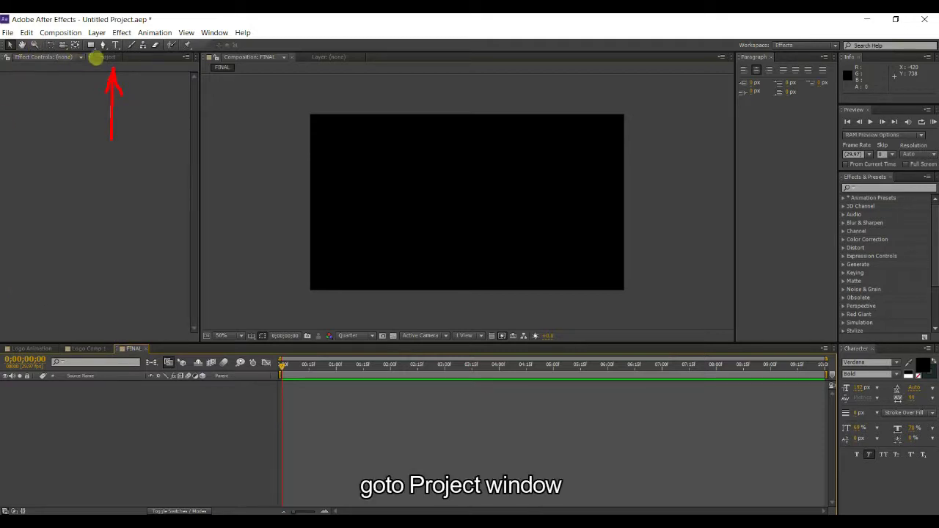
# - Drag the Logo Animation composition from the Project panel into the FINAL timeline
pyautogui.click(105, 56)
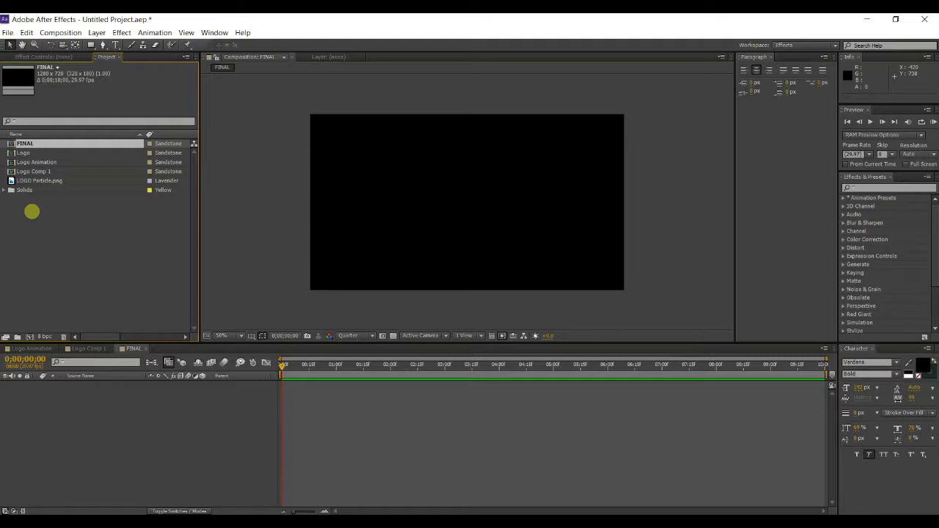
pyautogui.click(63, 162)
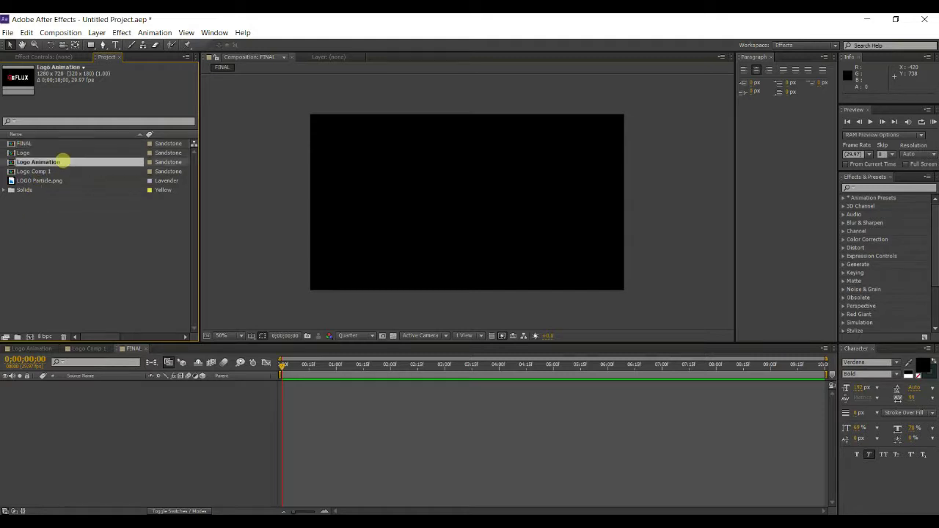
pyautogui.moveTo(63, 162); pyautogui.dragTo(105, 399)
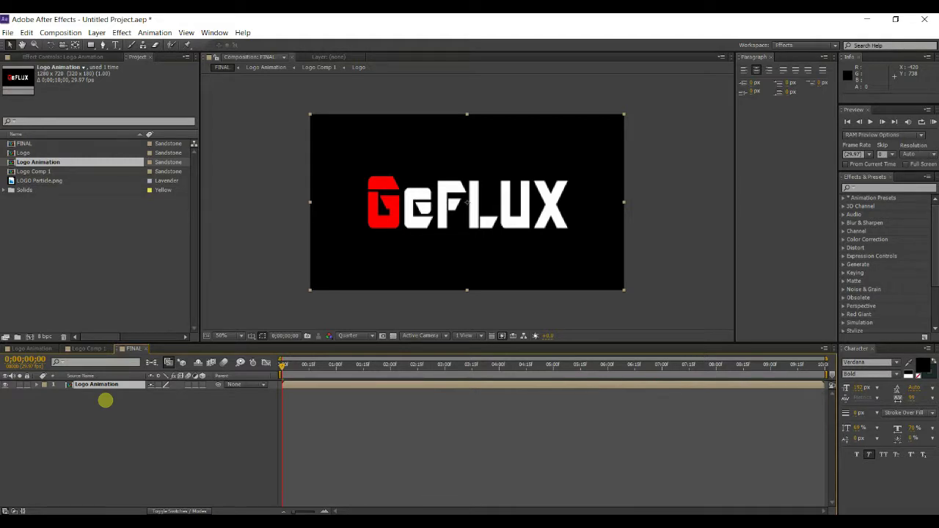
pyautogui.rightClick(105, 402)
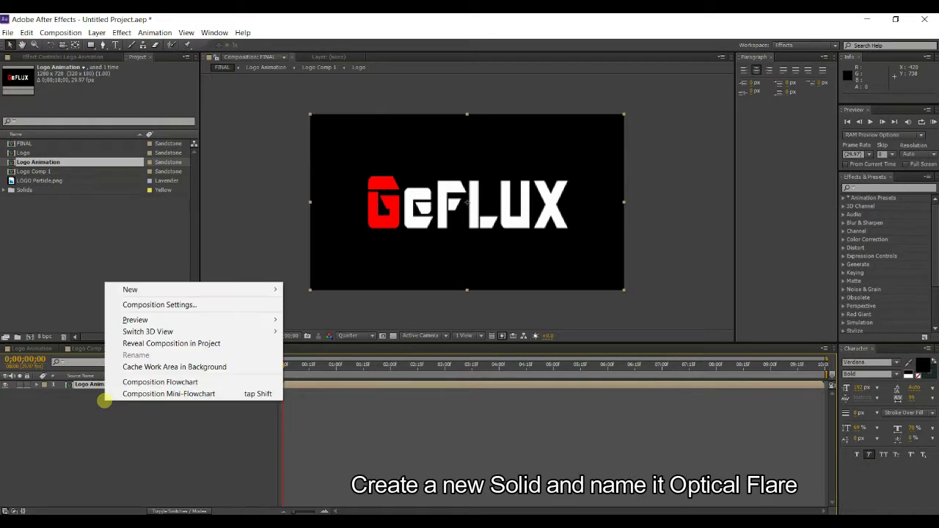
# - Create a solid named Optical Flares and move it below Logo Animation
pyautogui.moveTo(209, 289)
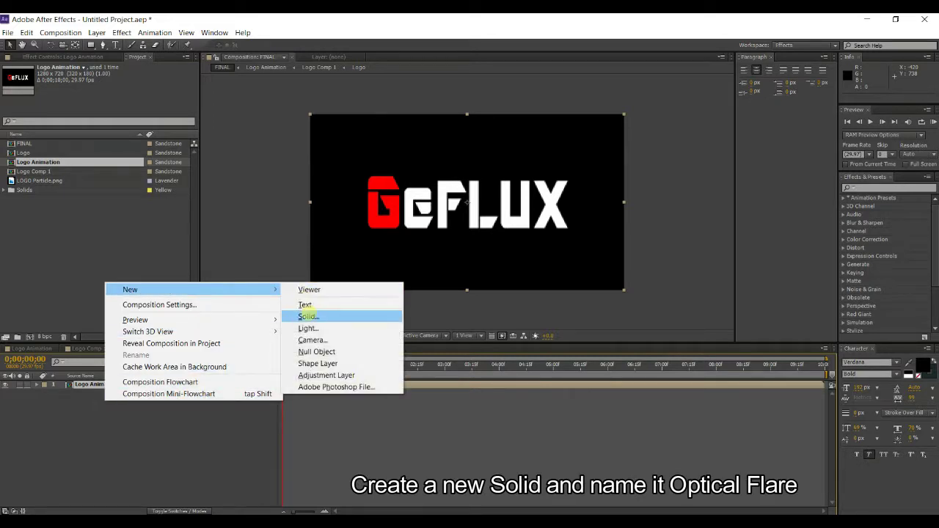
pyautogui.click(308, 315)
pyautogui.press('BackSpace')
pyautogui.write('Optical Flares')
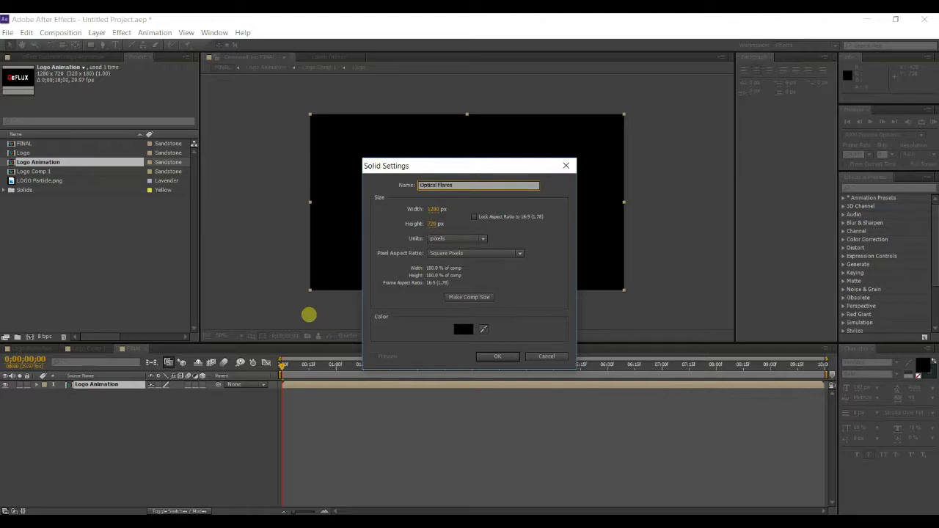
pyautogui.click(495, 357)
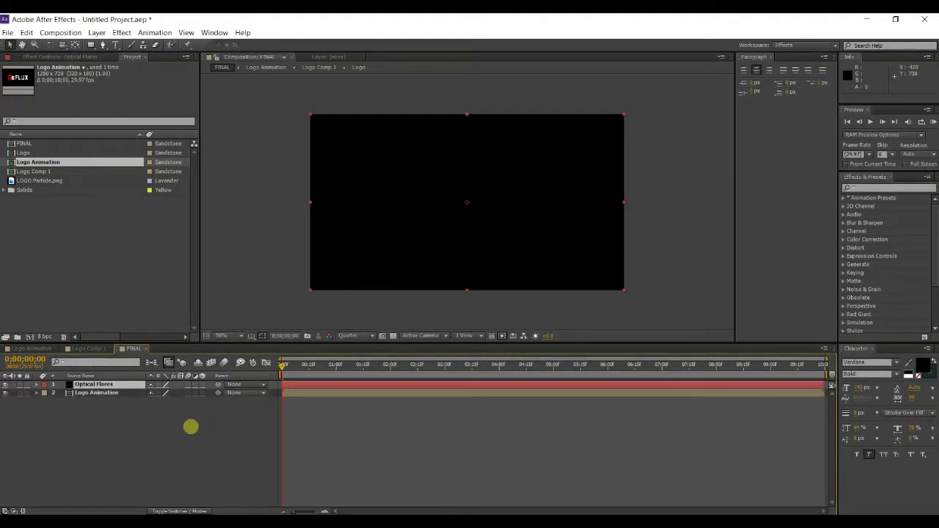
pyautogui.moveTo(123, 384); pyautogui.dragTo(117, 403)
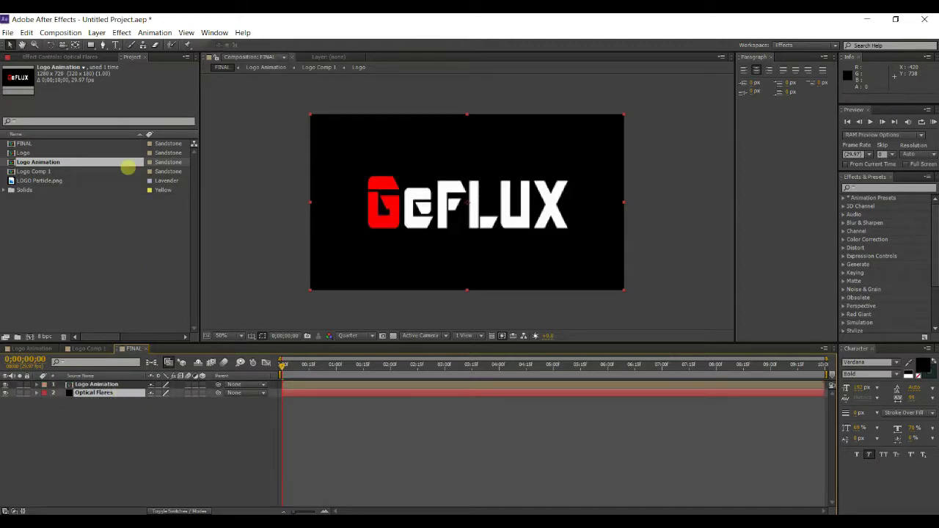
# - Apply the Video Copilot Optical Flares effect to the solid
pyautogui.click(122, 33)
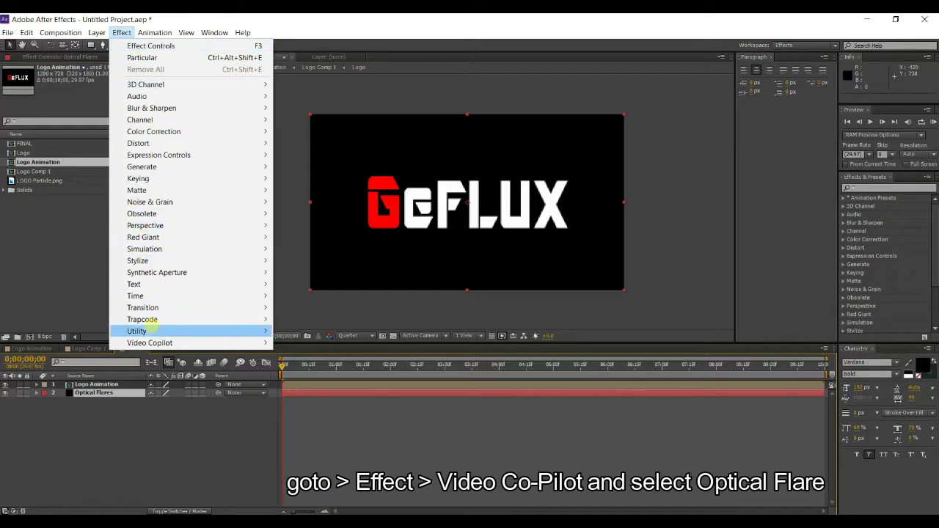
pyautogui.moveTo(163, 338)
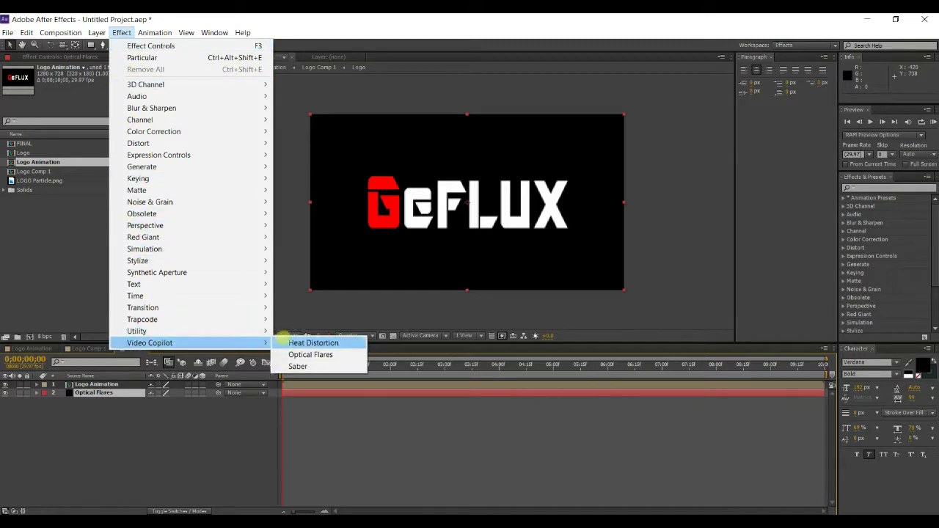
pyautogui.click(287, 352)
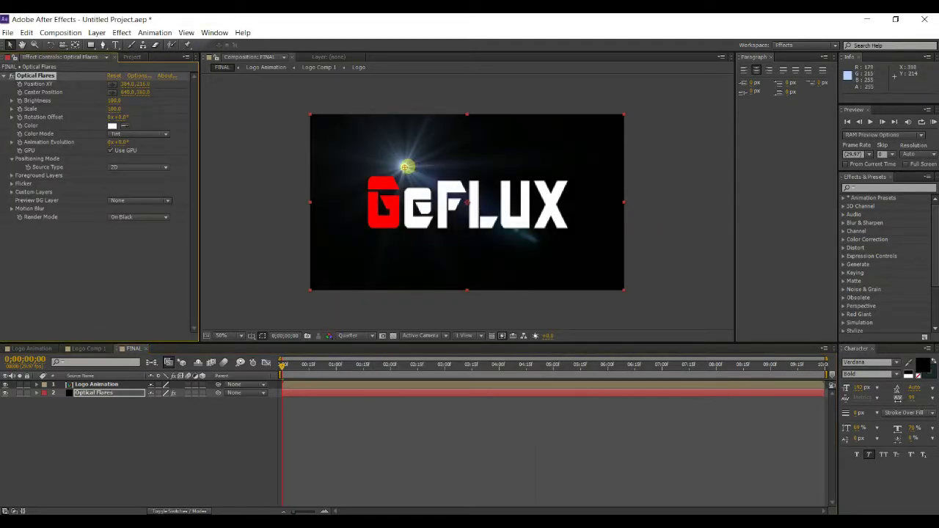
# - Move the flare to the bottom centre of the frame and tint it pale red (FAA9A9)
pyautogui.moveTo(417, 184); pyautogui.dragTo(463, 281)
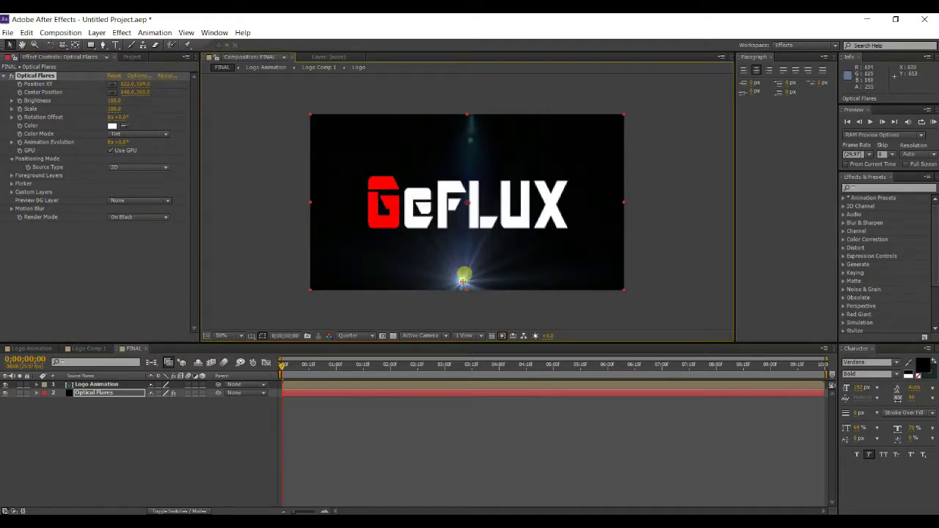
pyautogui.moveTo(463, 282); pyautogui.dragTo(469, 290)
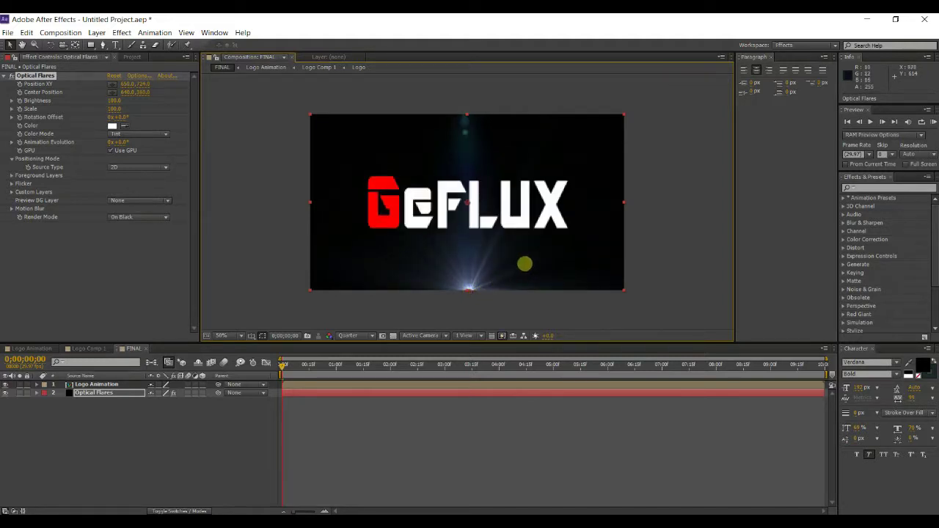
pyautogui.click(112, 126)
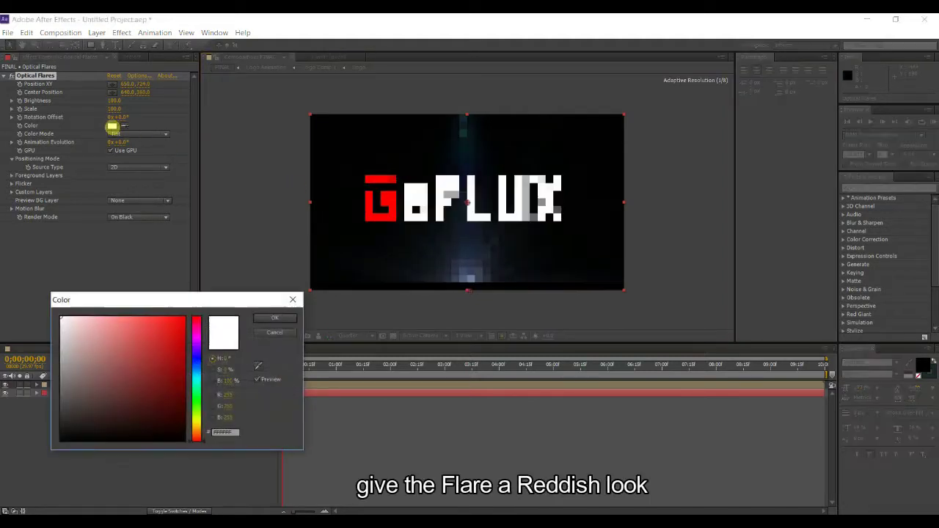
pyautogui.click(139, 325)
pyautogui.moveTo(138, 325); pyautogui.dragTo(102, 305)
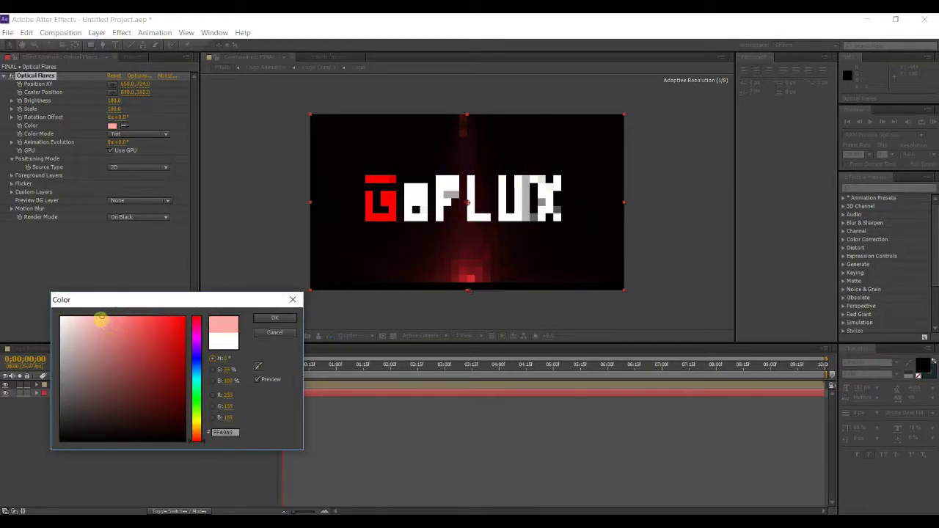
pyautogui.click(100, 318)
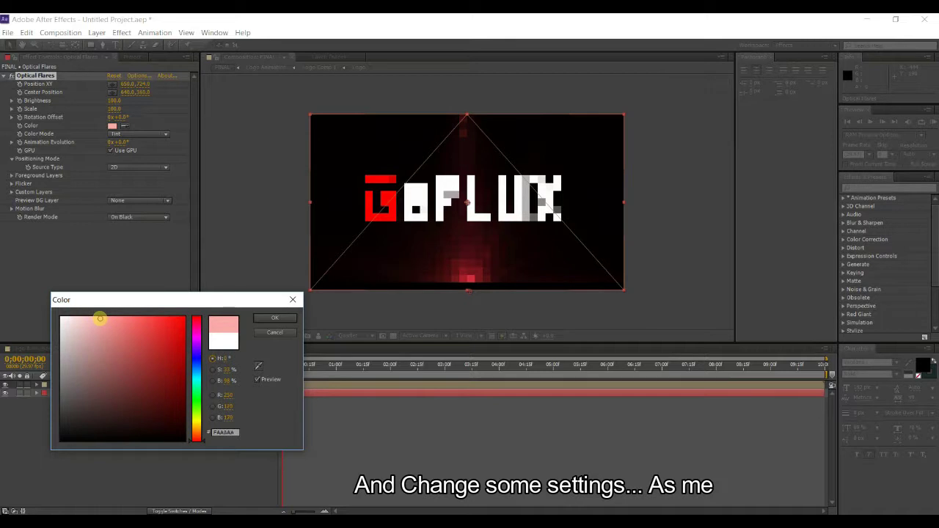
pyautogui.click(267, 317)
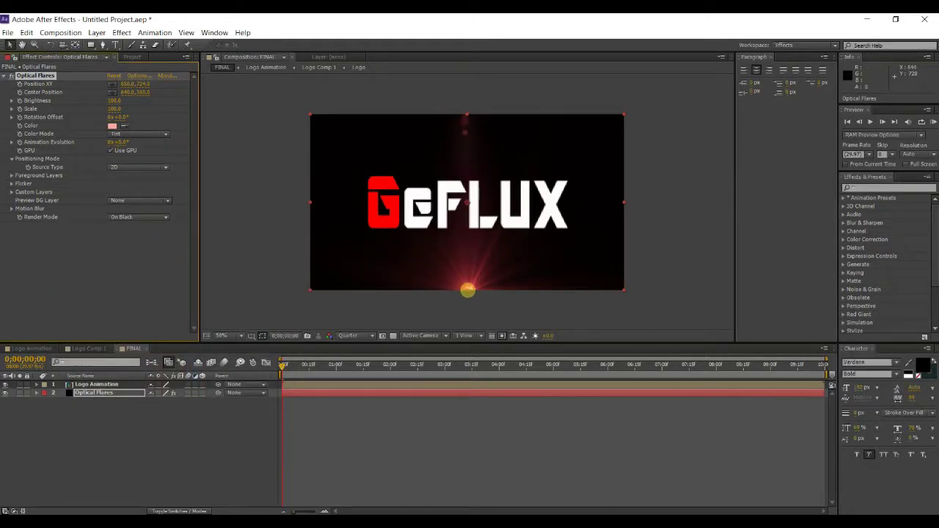
pyautogui.moveTo(466, 289); pyautogui.dragTo(468, 310)
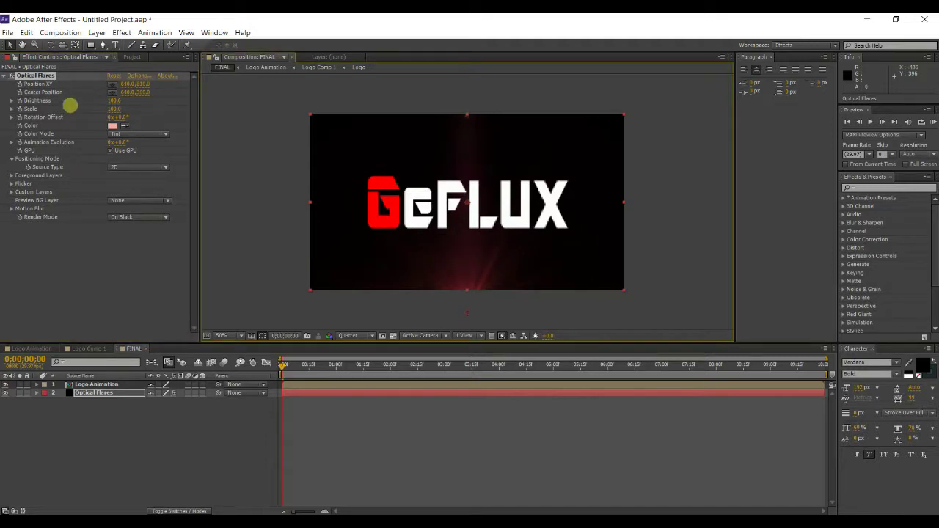
# - Reduce the Optical Flares Scale to 90.0
pyautogui.click(113, 109)
pyautogui.moveTo(113, 108); pyautogui.dragTo(107, 109)
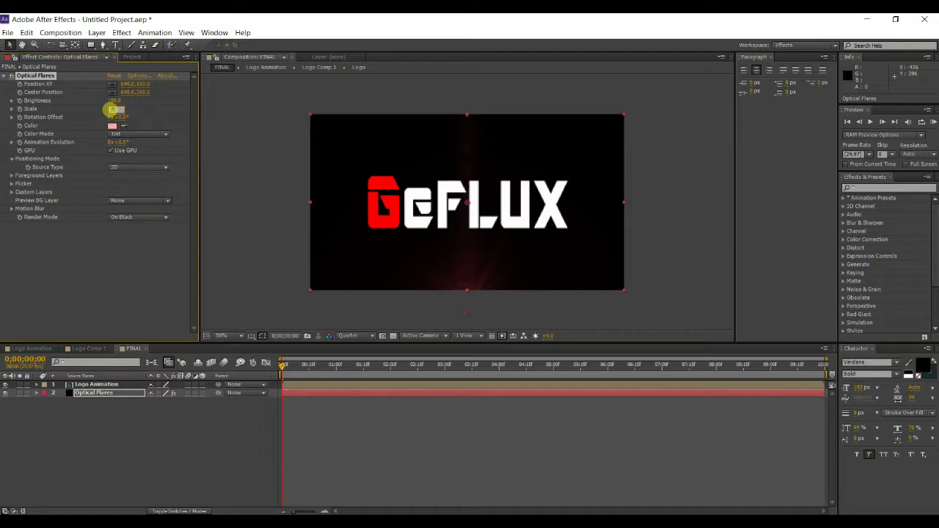
pyautogui.press('Return')
pyautogui.click(112, 109)
pyautogui.press('Return')
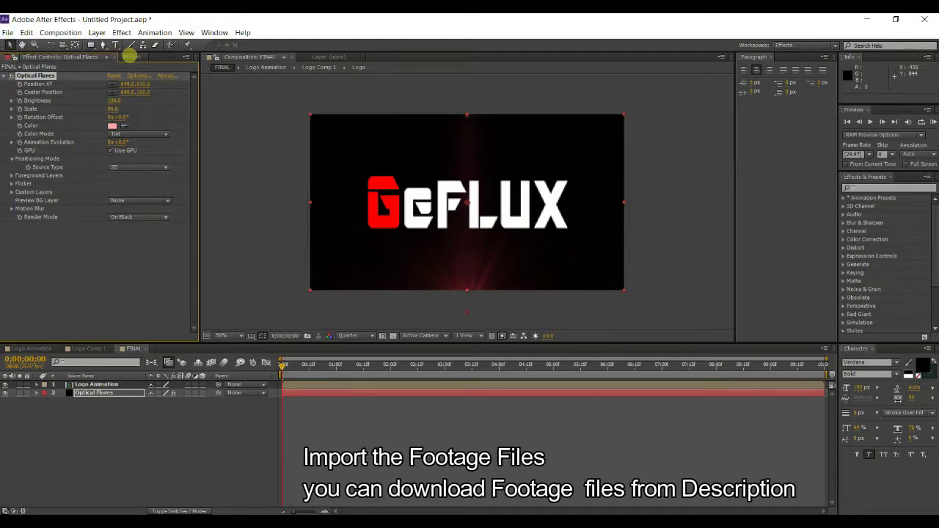
# - Import smoke1.avi, smoke2.avi and Particles.mov from the project_file folder
pyautogui.click(7, 32)
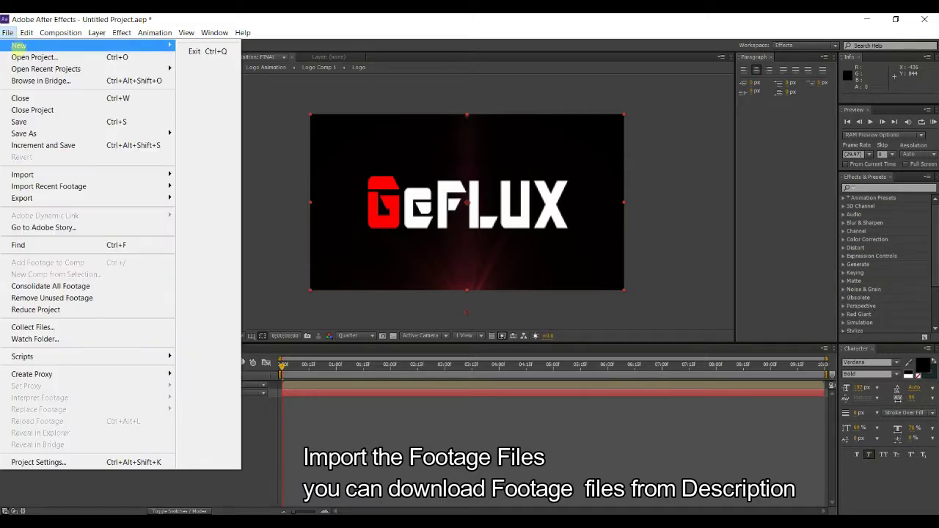
pyautogui.moveTo(66, 174)
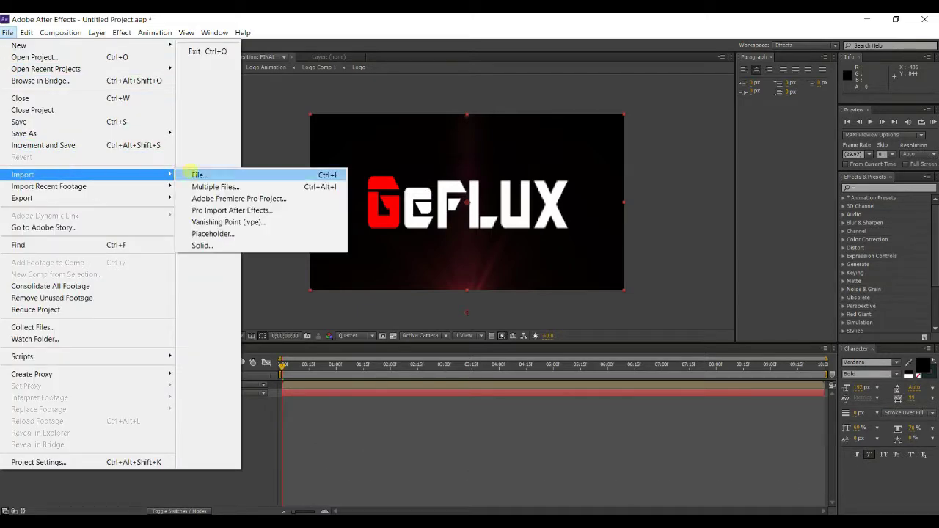
pyautogui.click(187, 175)
pyautogui.doubleClick(166, 136)
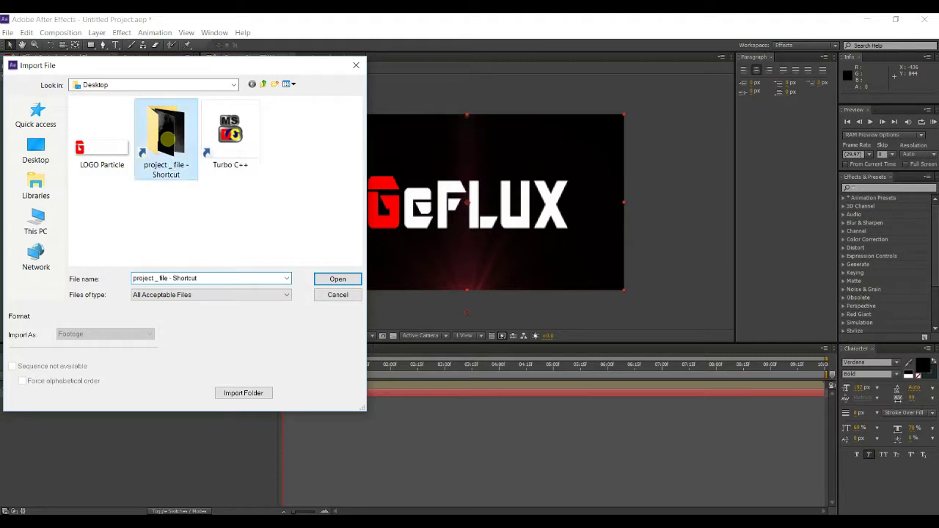
pyautogui.click(167, 138)
pyautogui.moveTo(308, 164)
pyautogui.mouseDown()
pyautogui.moveTo(126, 146)
pyautogui.moveTo(77, 132)
pyautogui.mouseUp()
pyautogui.click(338, 279)
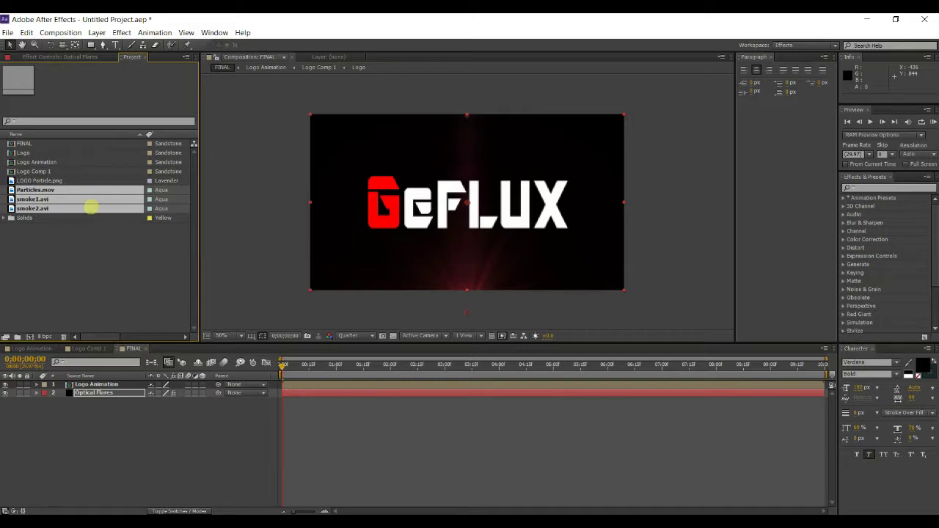
pyautogui.click(75, 252)
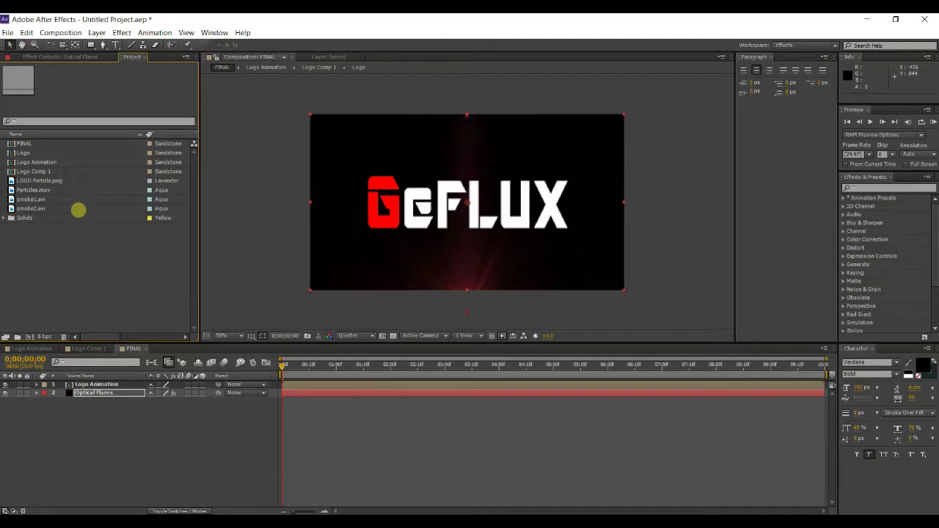
# - Place smoke1.avi in the FINAL timeline beneath Logo Animation
pyautogui.moveTo(74, 197); pyautogui.dragTo(118, 385)
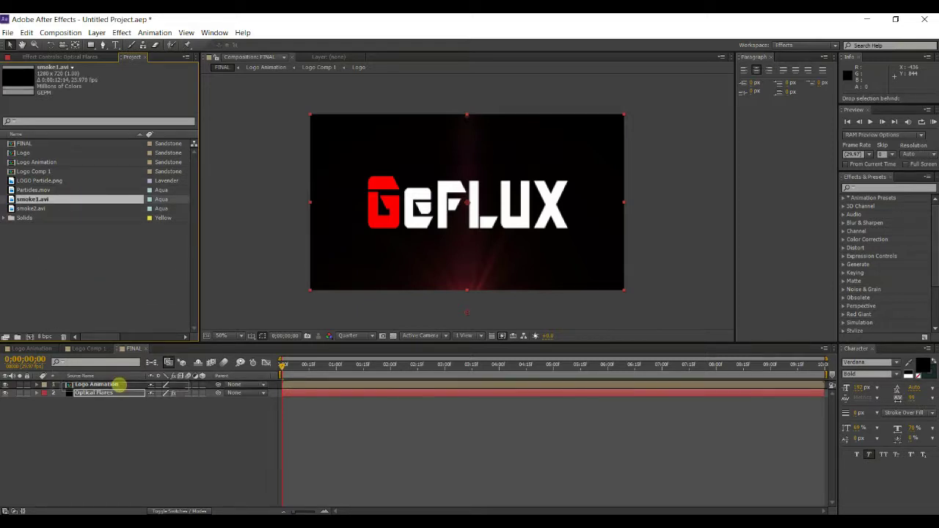
pyautogui.moveTo(119, 384); pyautogui.dragTo(118, 384)
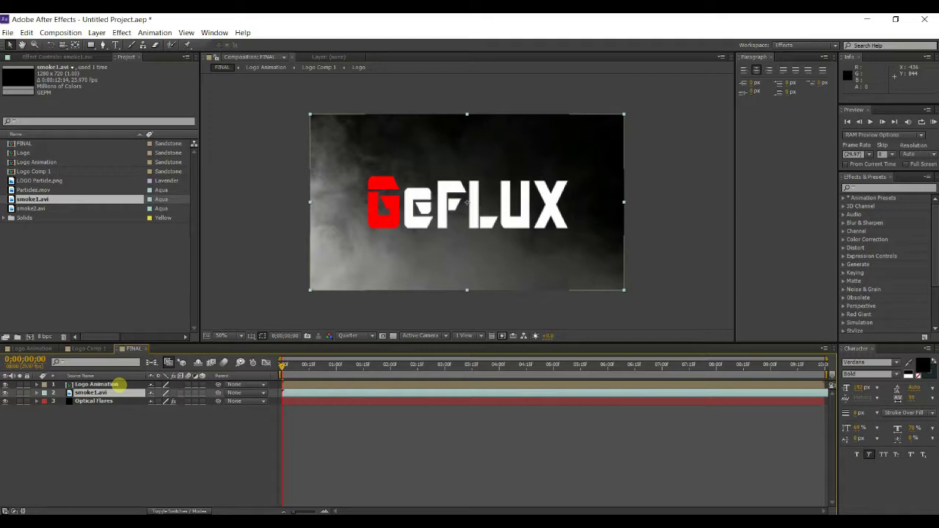
pyautogui.click(118, 392)
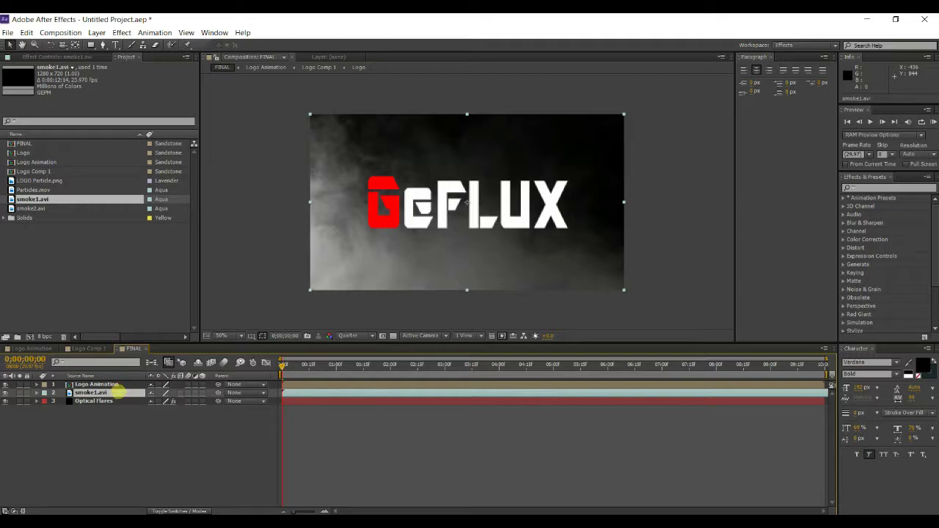
# - Apply the Stylize > Glow effect to the smoke1 layer
pyautogui.click(121, 32)
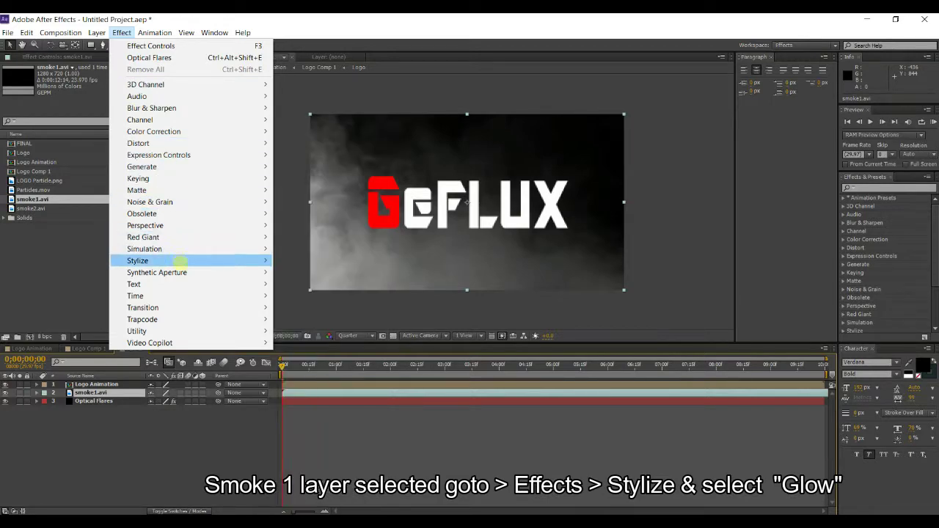
pyautogui.moveTo(181, 266)
pyautogui.moveTo(242, 261)
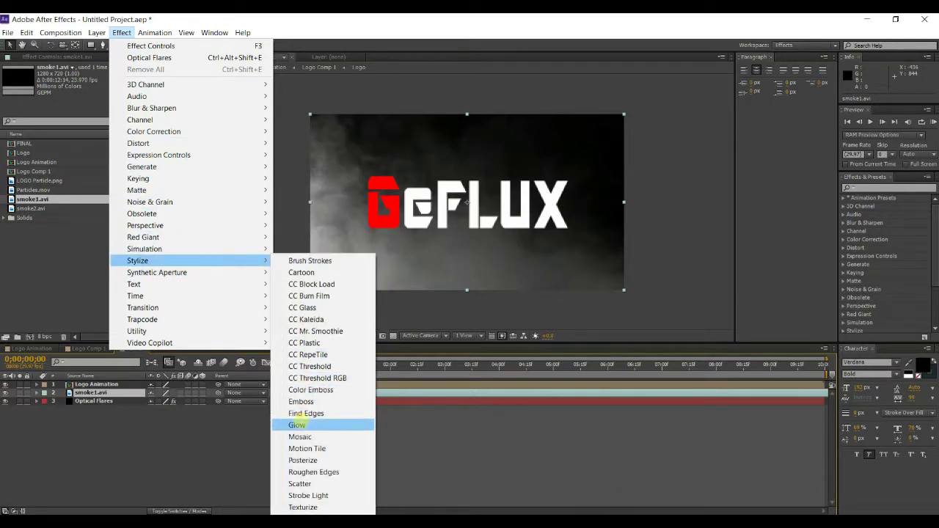
pyautogui.click(301, 423)
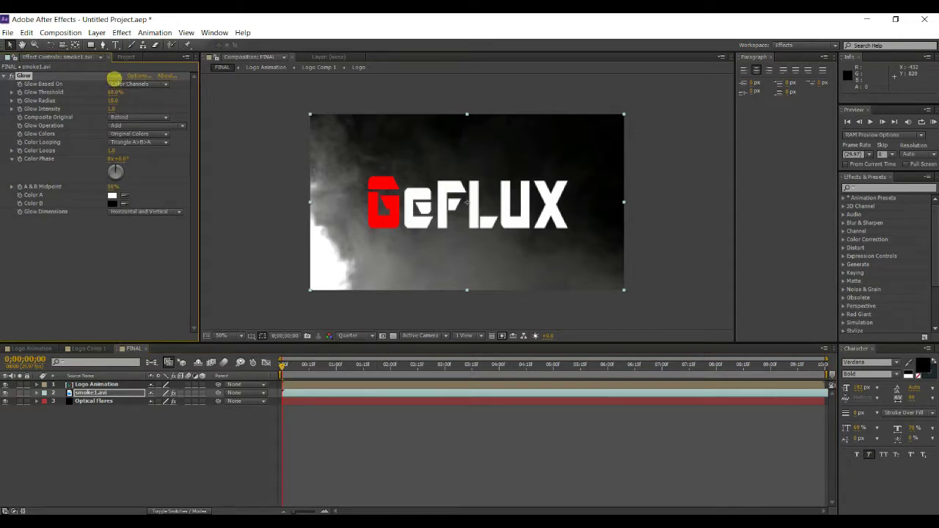
pyautogui.click(124, 58)
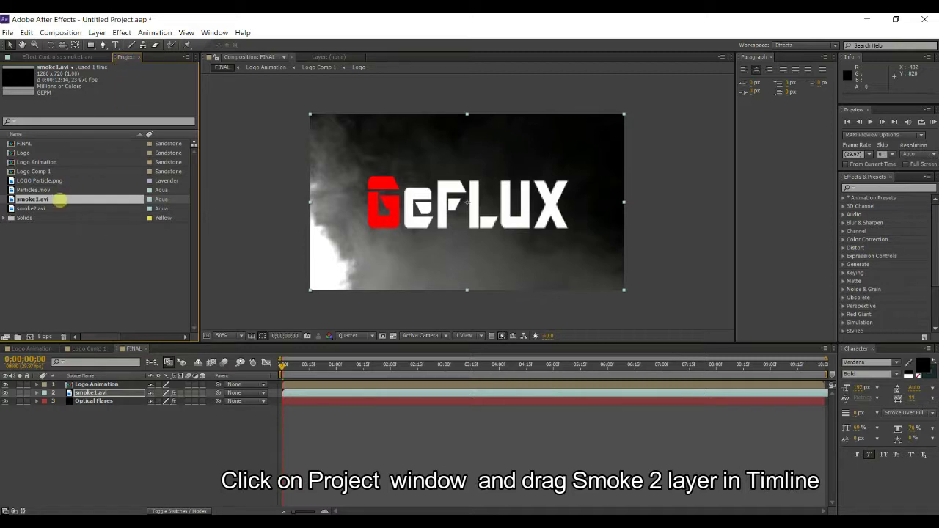
# - Place smoke2.avi beneath Logo Animation and apply a Glow effect to it
pyautogui.click(60, 209)
pyautogui.moveTo(61, 209)
pyautogui.mouseDown()
pyautogui.moveTo(105, 384)
pyautogui.moveTo(128, 392)
pyautogui.mouseUp()
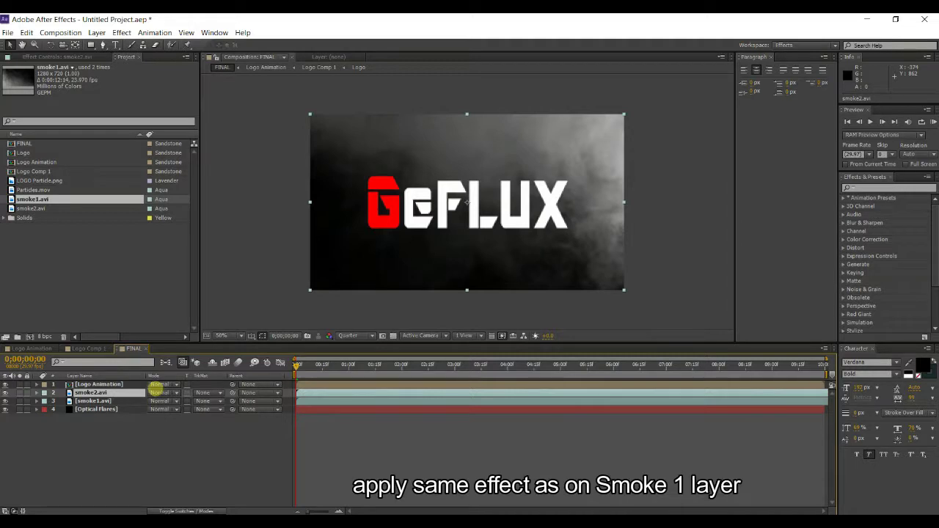
pyautogui.click(124, 32)
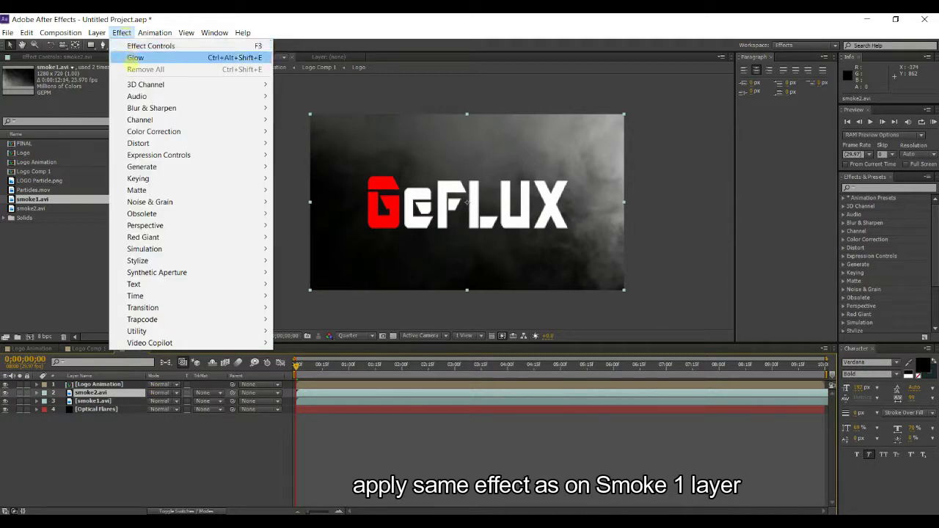
pyautogui.moveTo(138, 94)
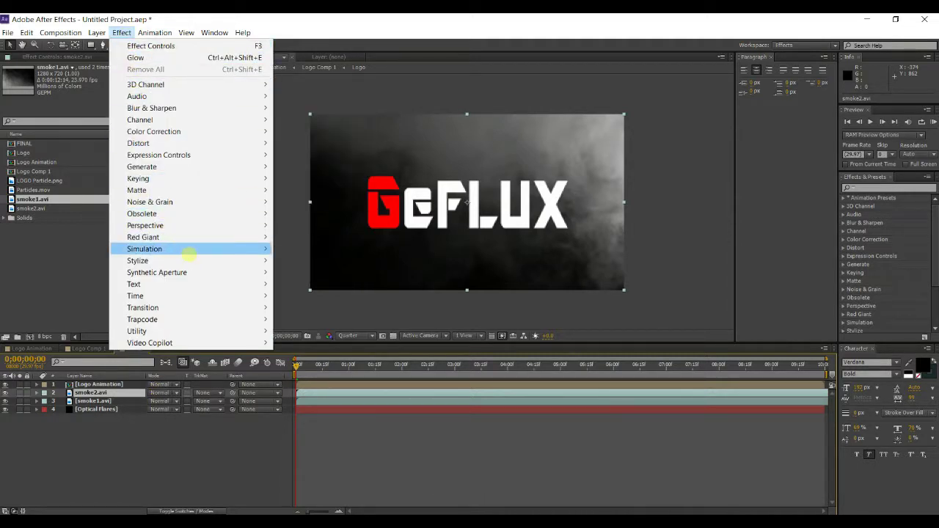
pyautogui.moveTo(189, 259)
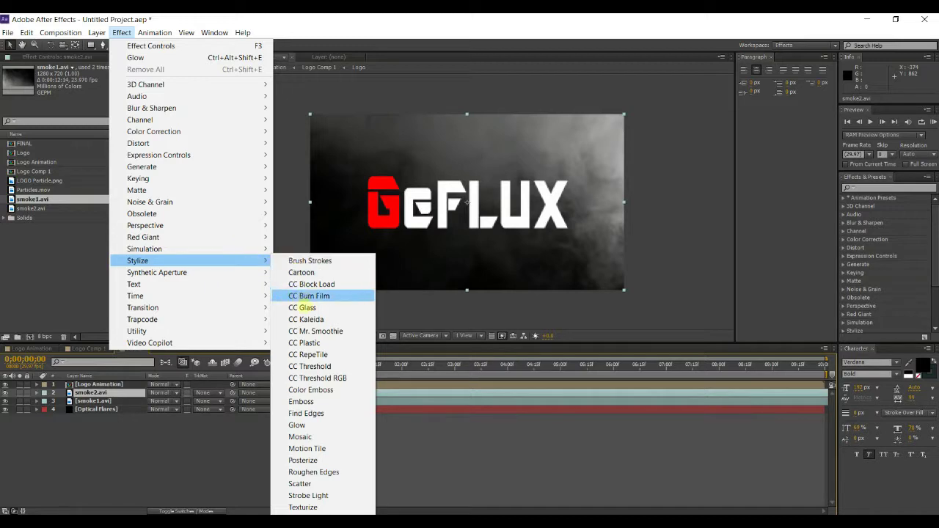
pyautogui.click(297, 425)
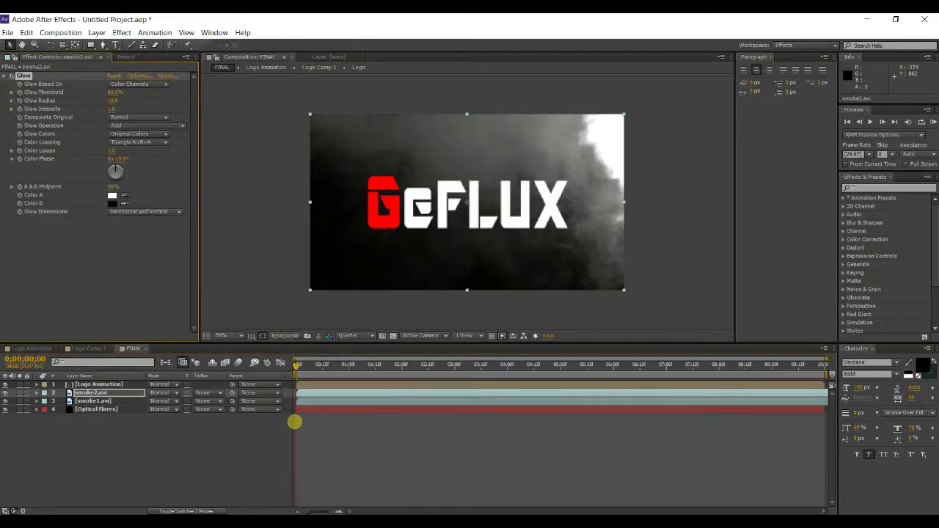
pyautogui.hotkey('ctrl', '0')
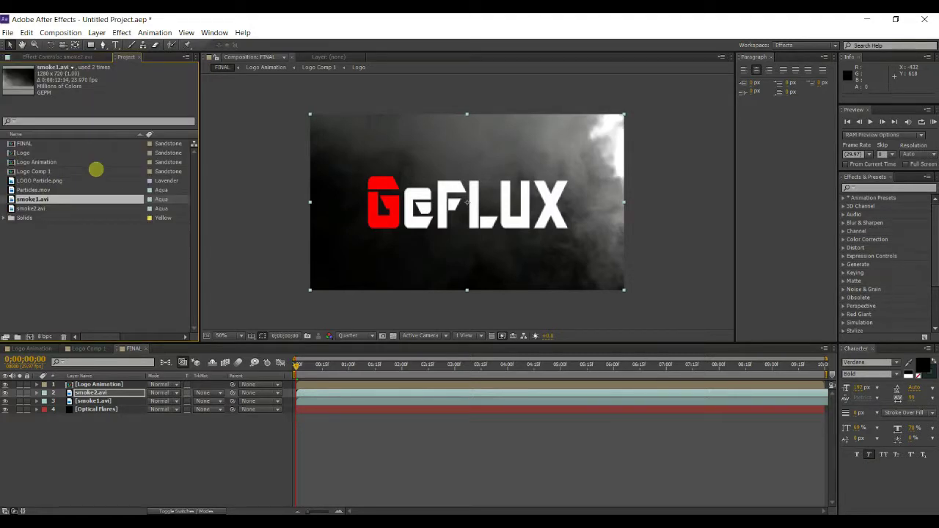
pyautogui.click(68, 190)
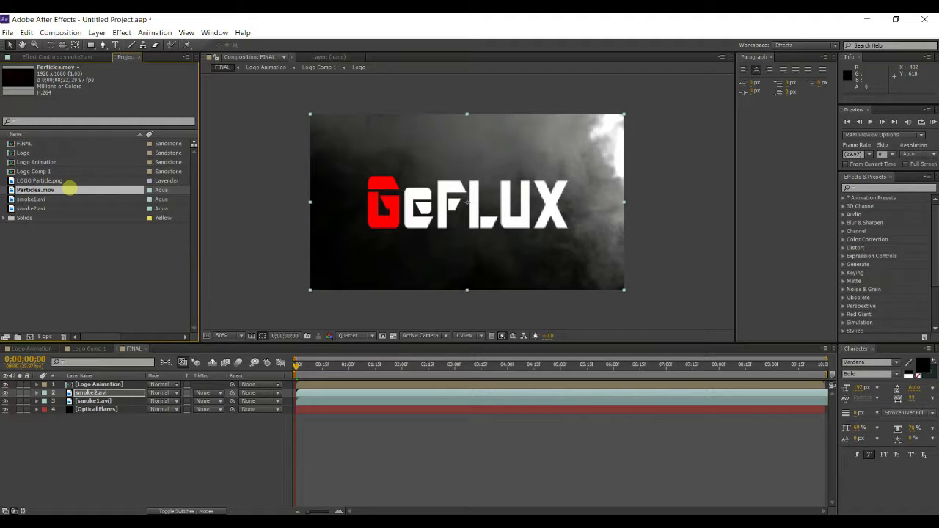
# - Add Particles.mov as the top layer of FINAL and apply a Tint effect
pyautogui.moveTo(96, 377); pyautogui.dragTo(97, 383)
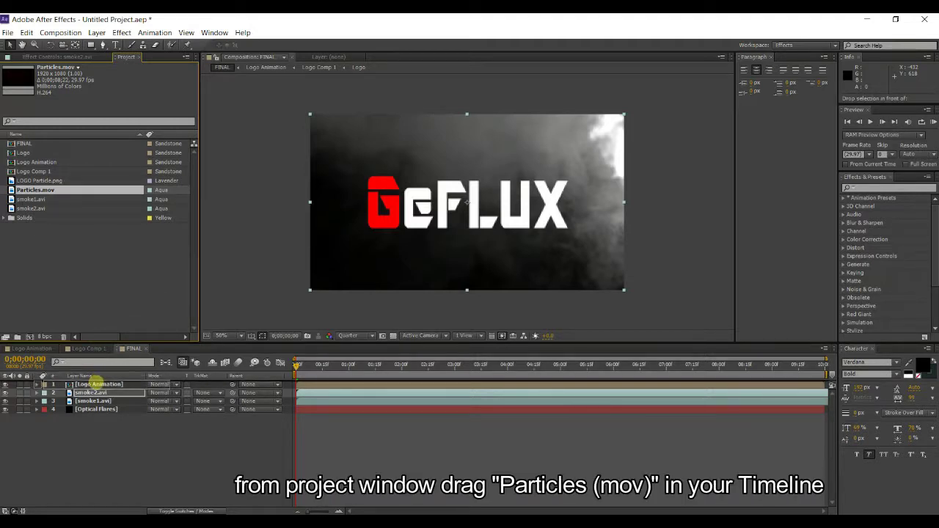
pyautogui.moveTo(96, 384); pyautogui.dragTo(95, 385)
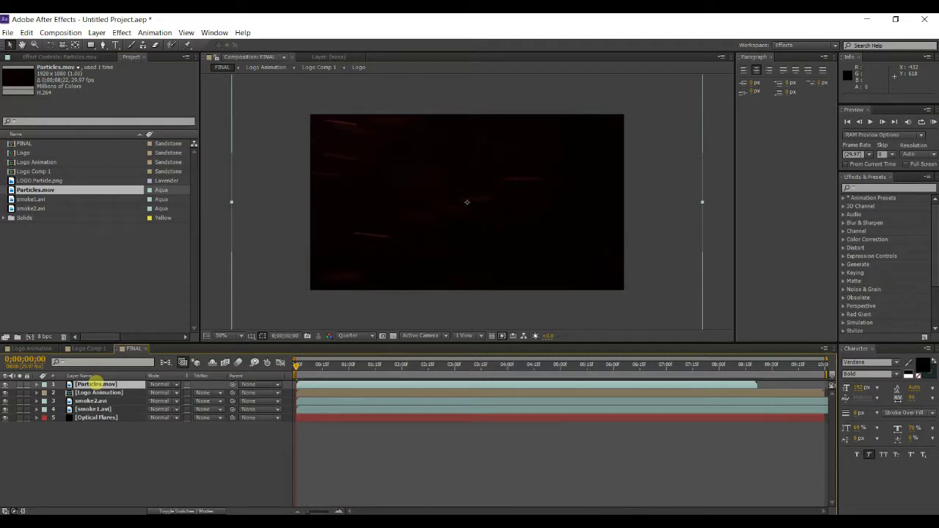
pyautogui.click(115, 384)
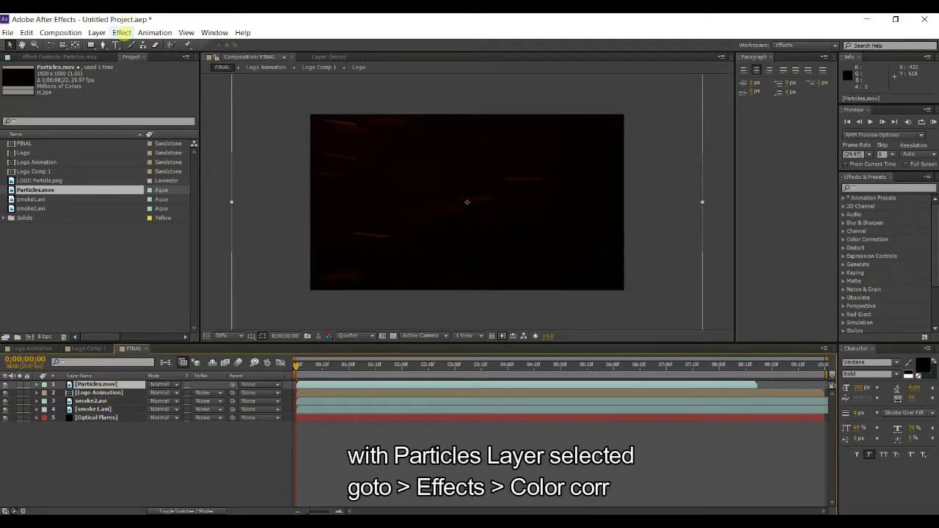
pyautogui.click(121, 32)
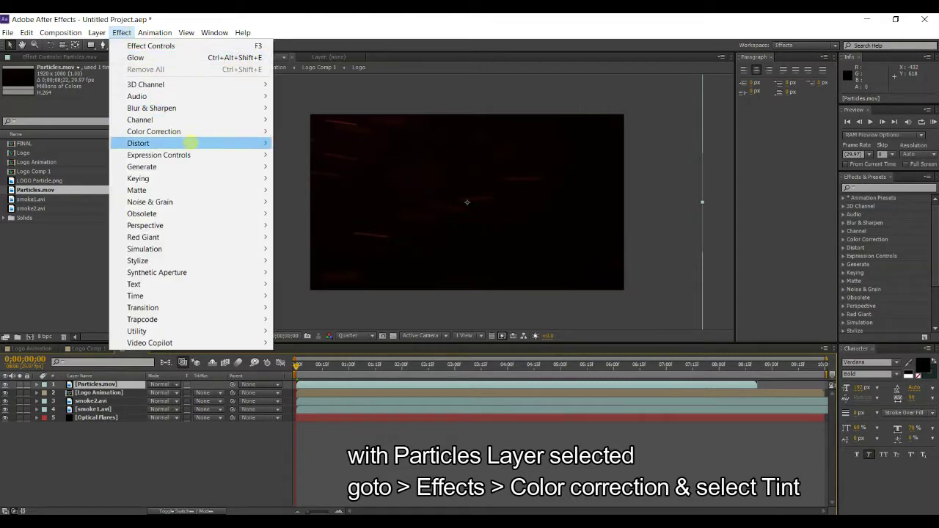
pyautogui.moveTo(224, 131)
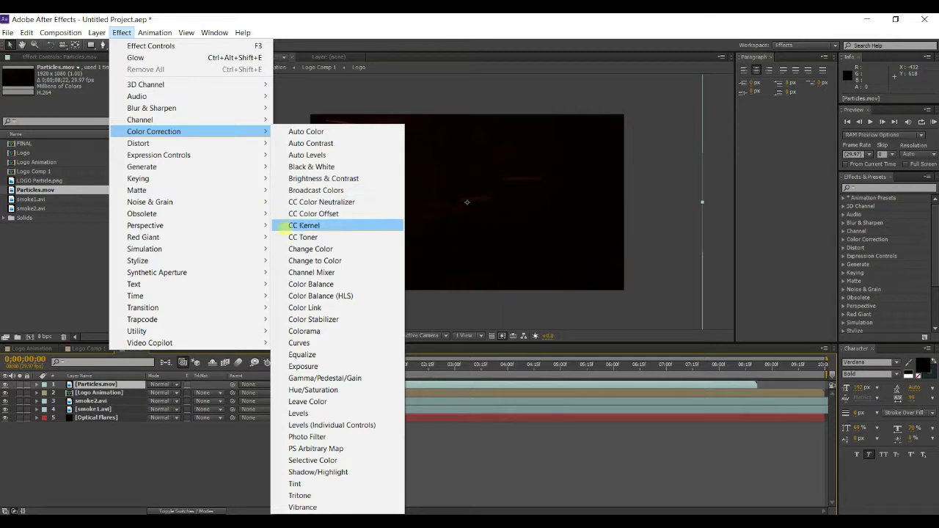
pyautogui.click(292, 483)
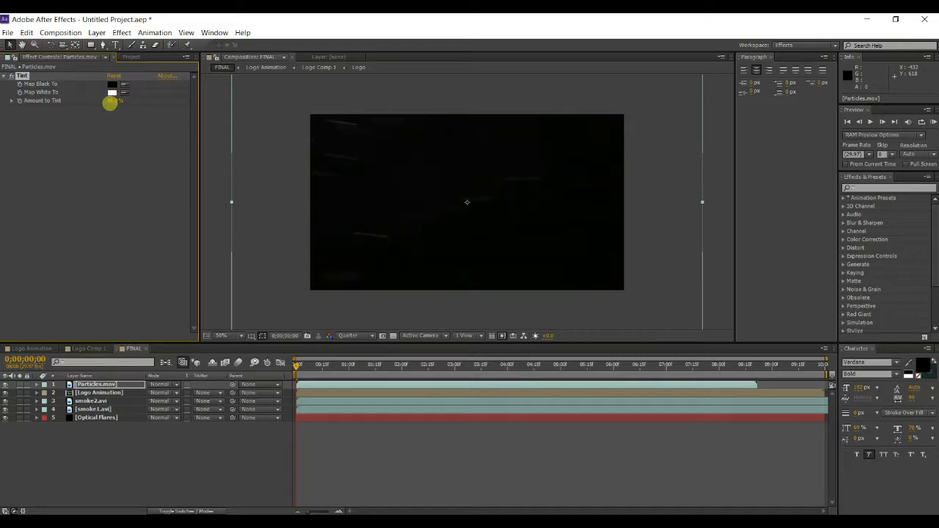
# - Set the Tint effect's Amount to Tint to 100%
pyautogui.click(114, 100)
pyautogui.press('Return')
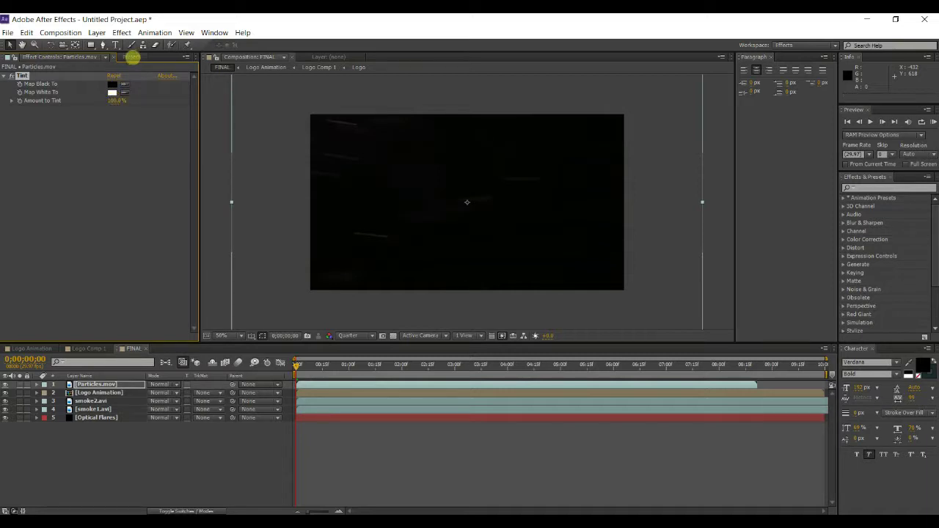
pyautogui.click(132, 57)
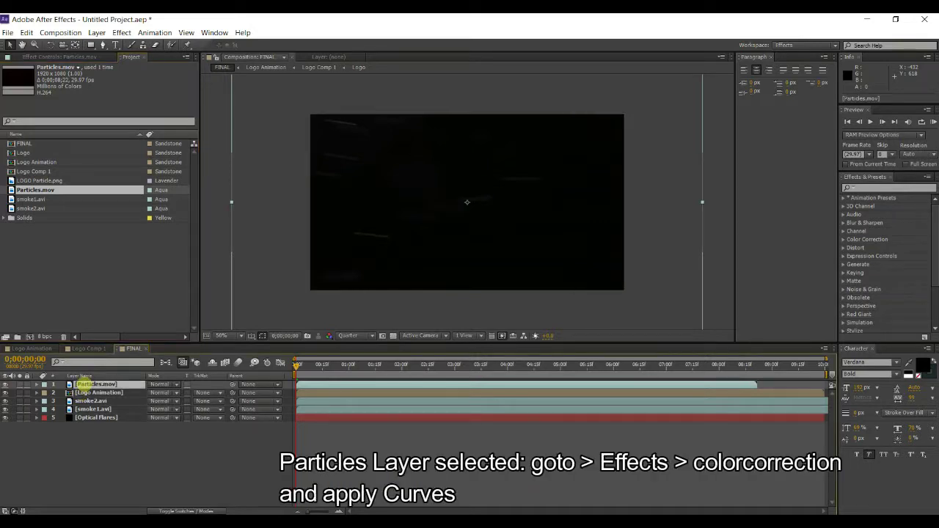
# - Apply Curves to Particles.mov and pull the curve's top-right point left to brighten it
pyautogui.click(122, 32)
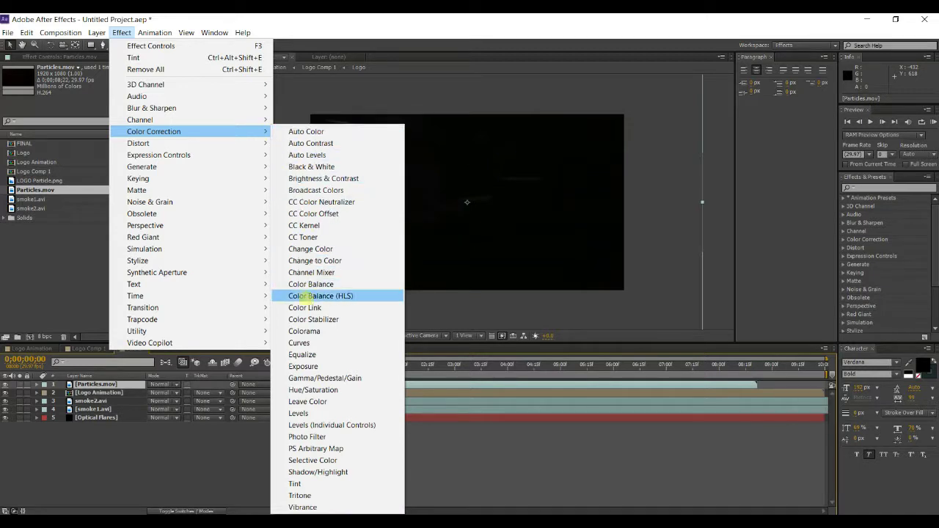
pyautogui.click(299, 343)
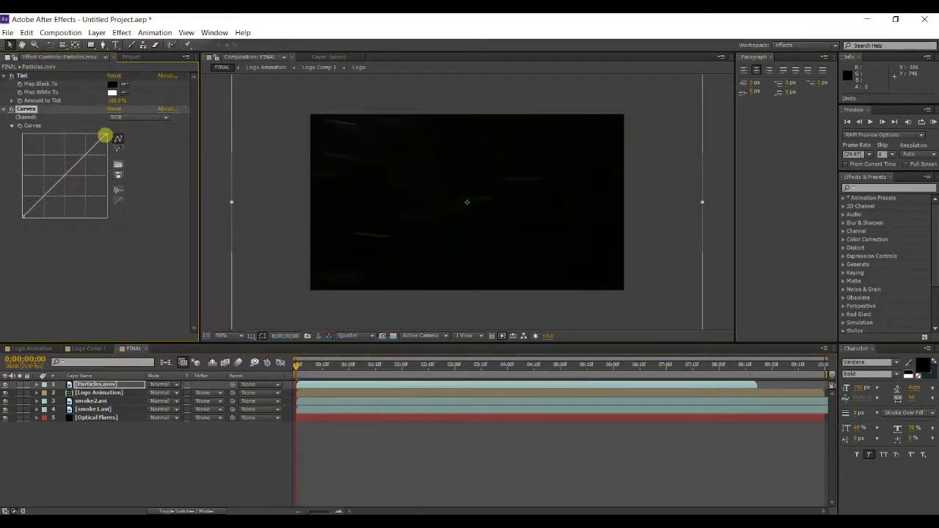
pyautogui.moveTo(105, 135); pyautogui.dragTo(84, 120)
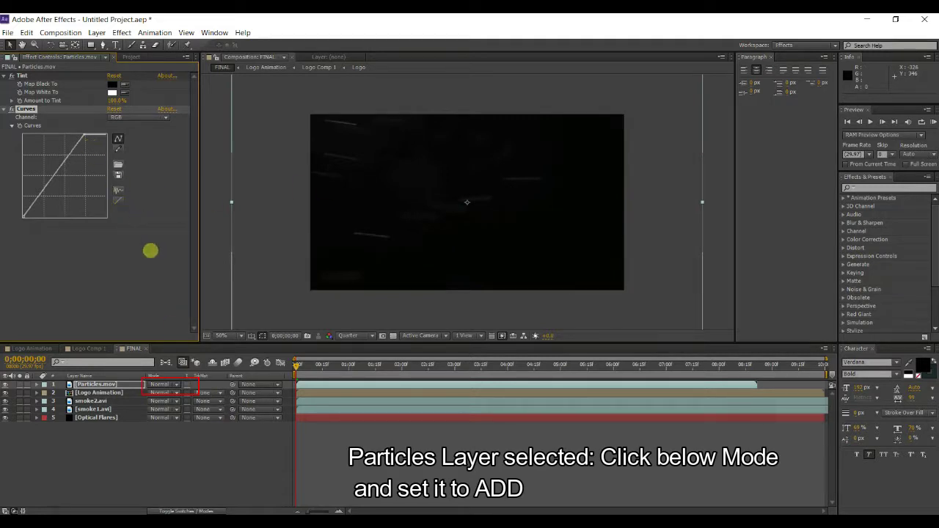
# - Change the Particles layer's blend mode to Add
pyautogui.click(162, 384)
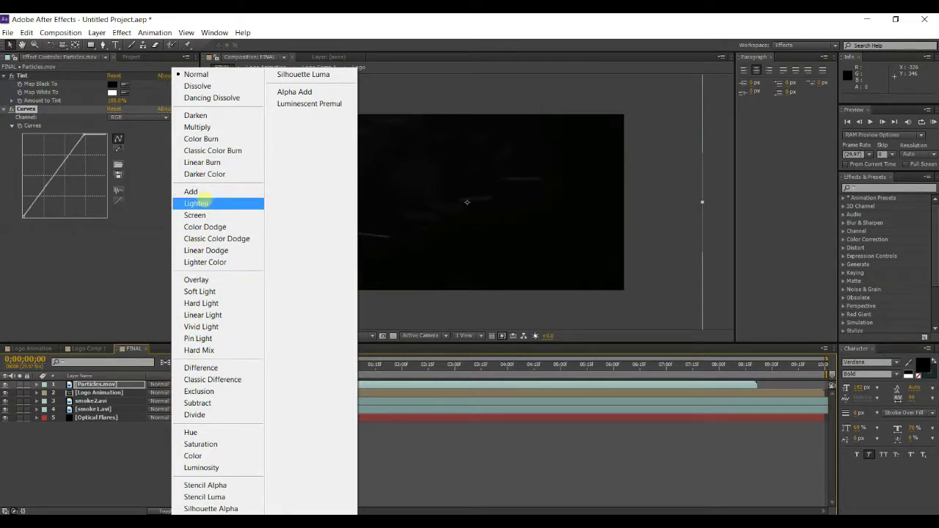
pyautogui.click(203, 191)
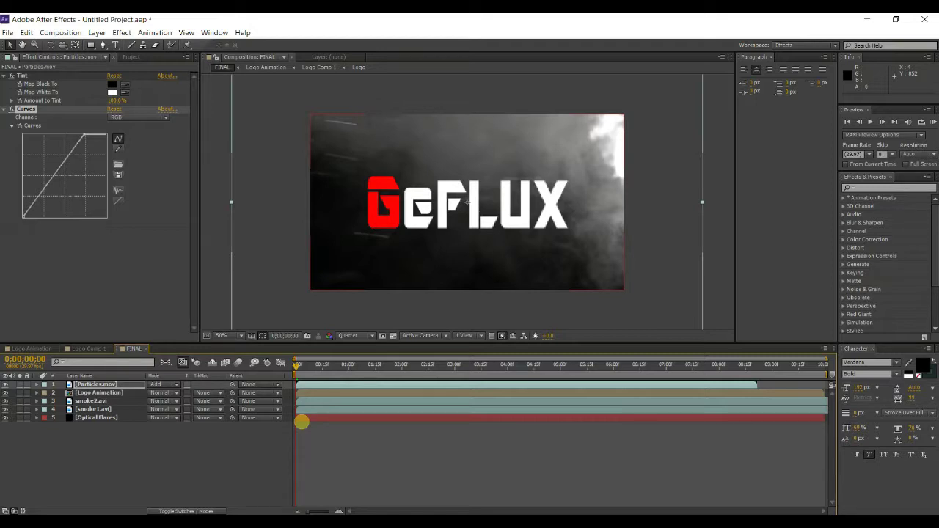
pyautogui.rightClick(105, 463)
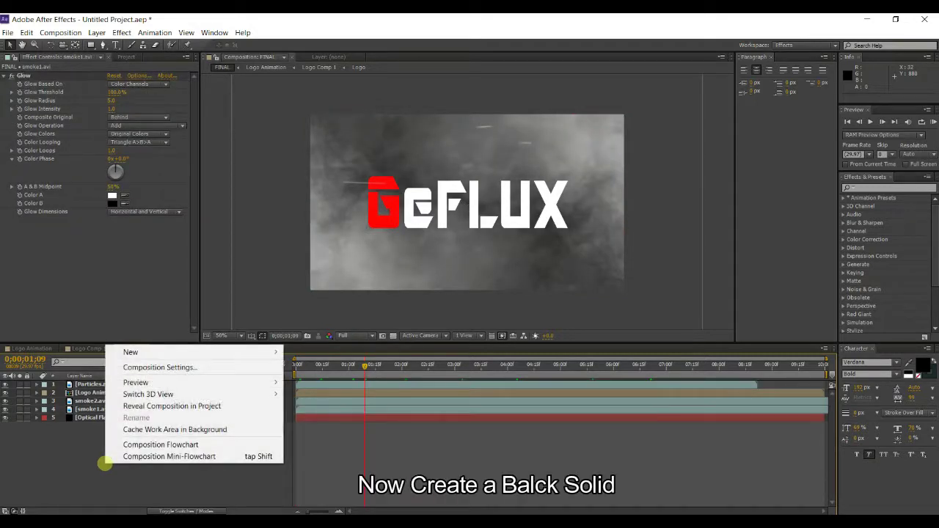
# - Add a 1280×720 black solid, Black Solid 1, on top of the FINAL composition
pyautogui.moveTo(174, 352)
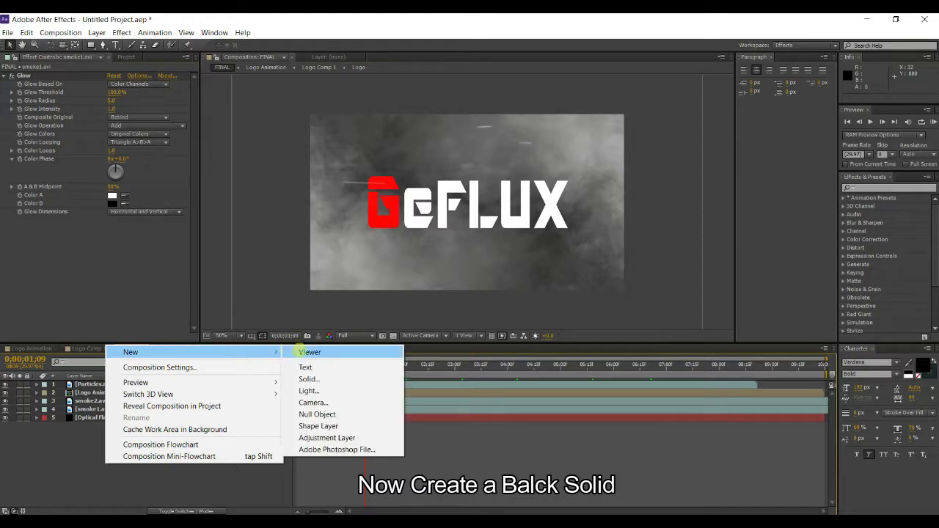
pyautogui.click(304, 378)
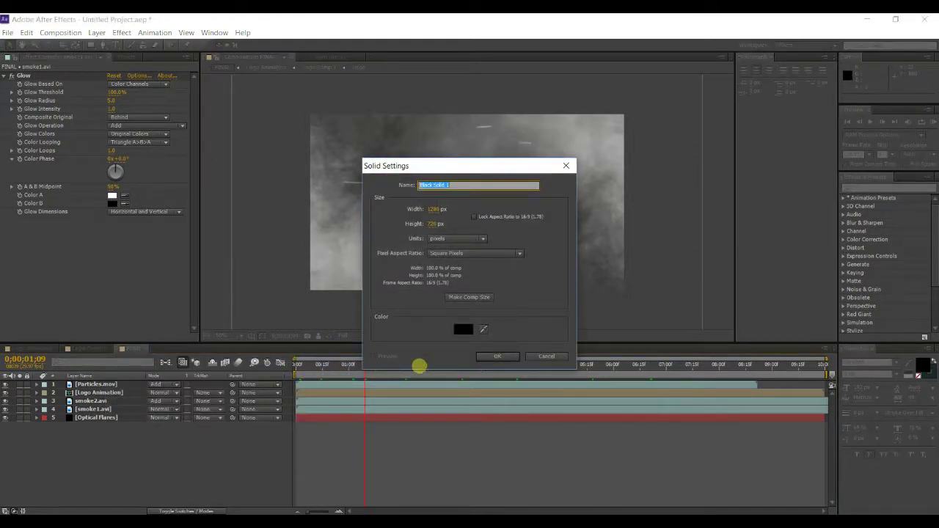
pyautogui.click(459, 330)
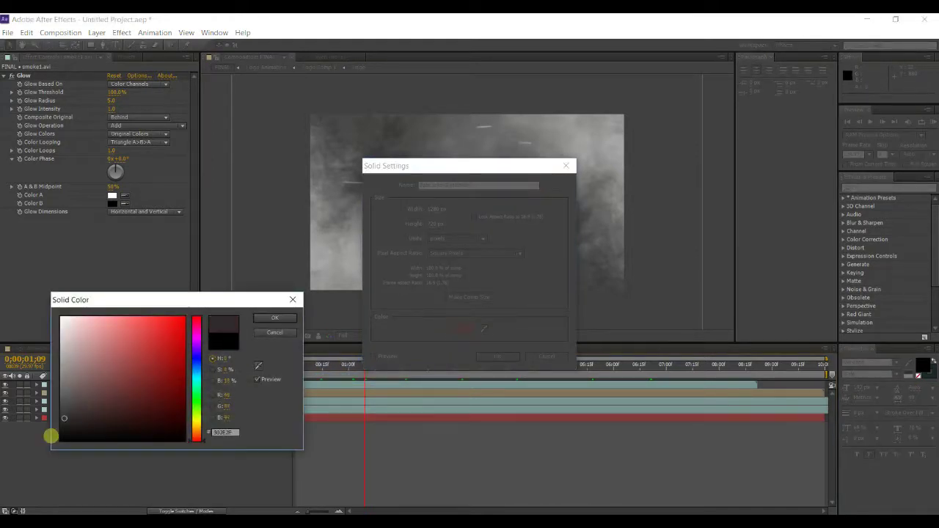
pyautogui.click(293, 299)
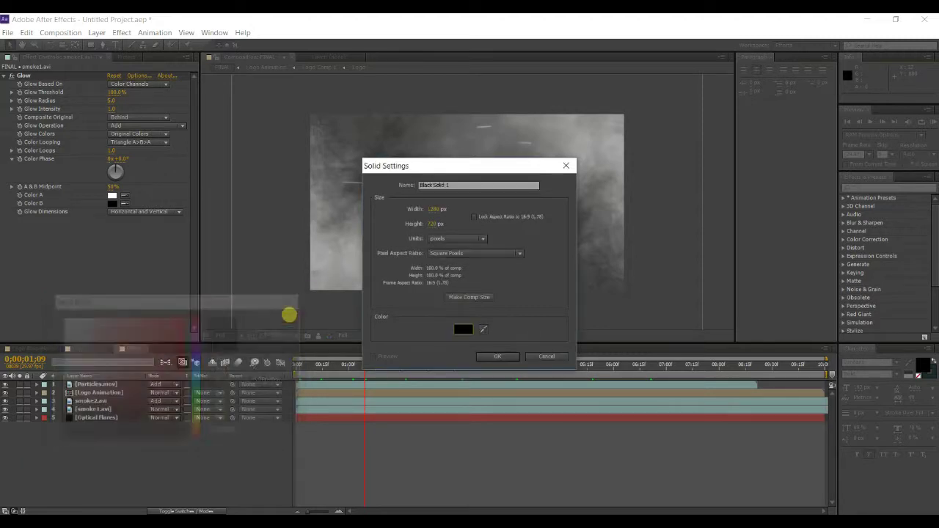
pyautogui.click(499, 356)
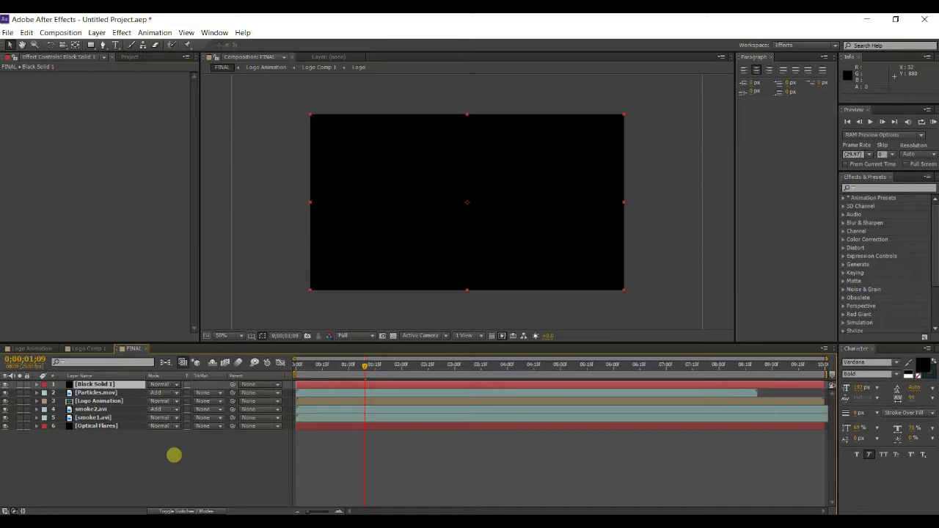
pyautogui.click(90, 46)
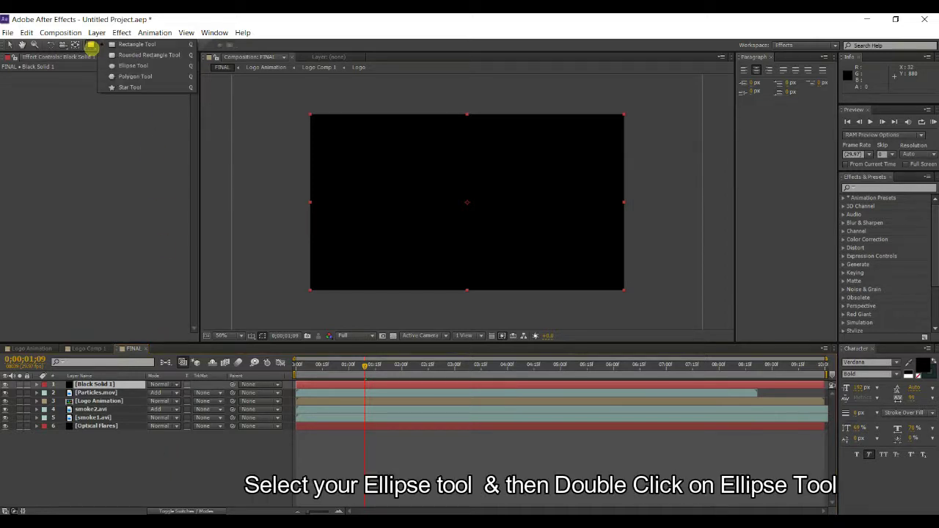
# - Give Black Solid 1 a fitted ellipse mask set to Subtract with 200-pixel feather
pyautogui.click(133, 65)
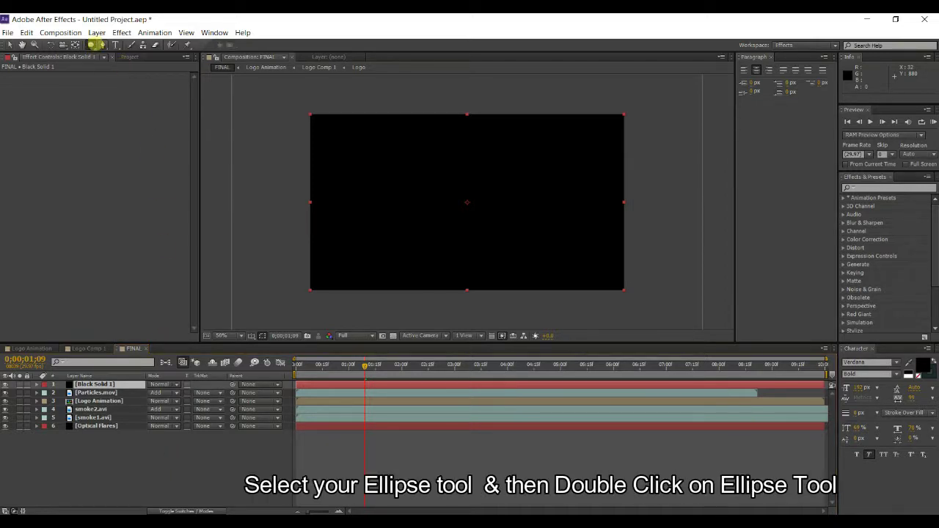
pyautogui.doubleClick(90, 45)
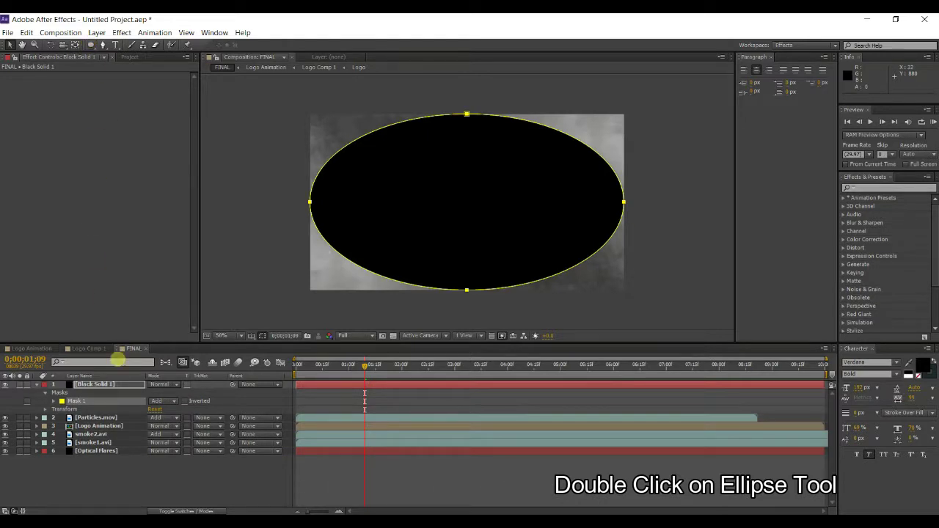
pyautogui.click(157, 400)
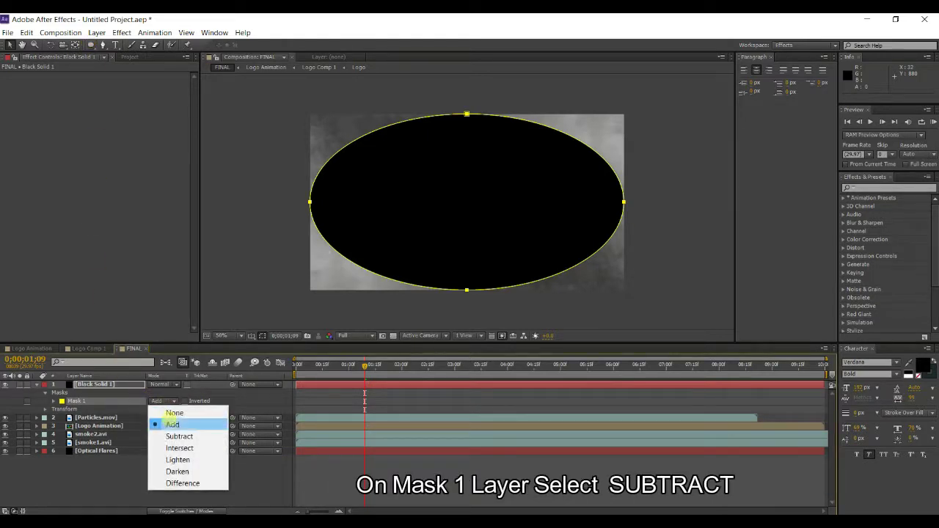
pyautogui.click(176, 436)
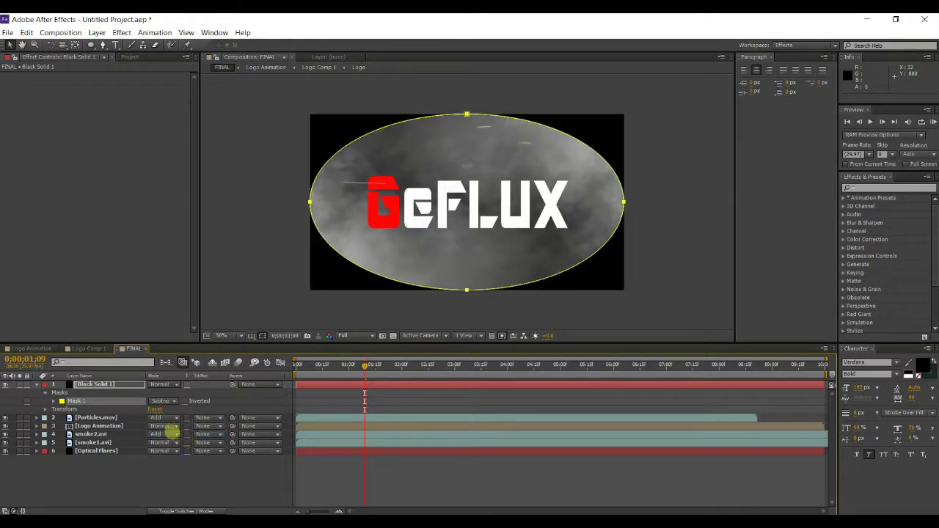
pyautogui.press('f')
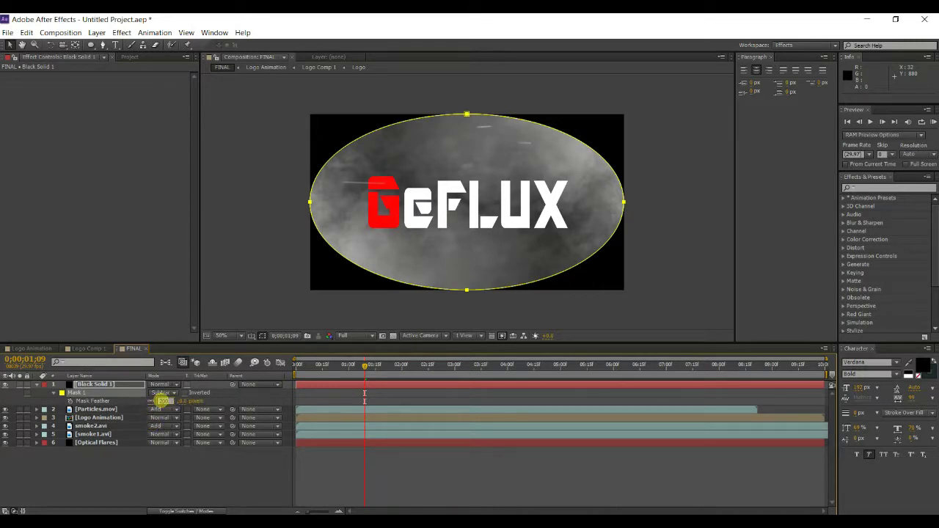
pyautogui.press('Return')
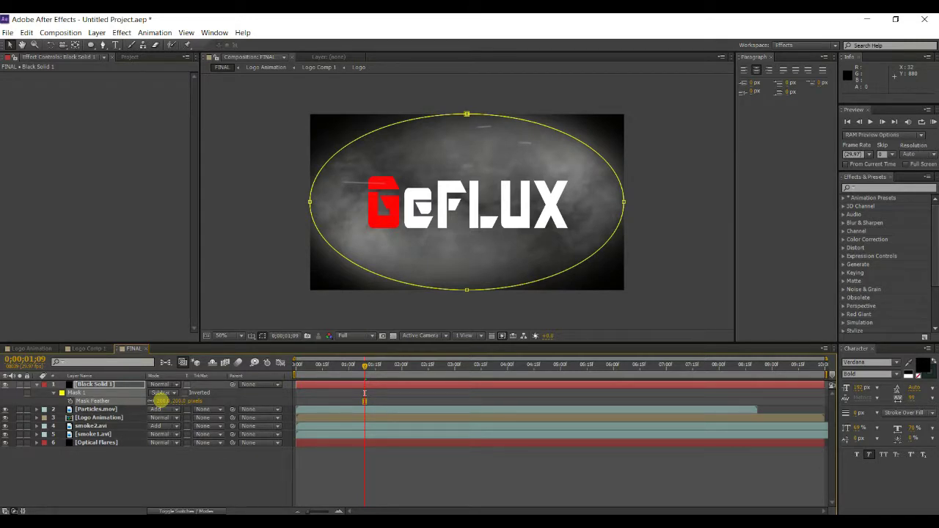
pyautogui.click(37, 383)
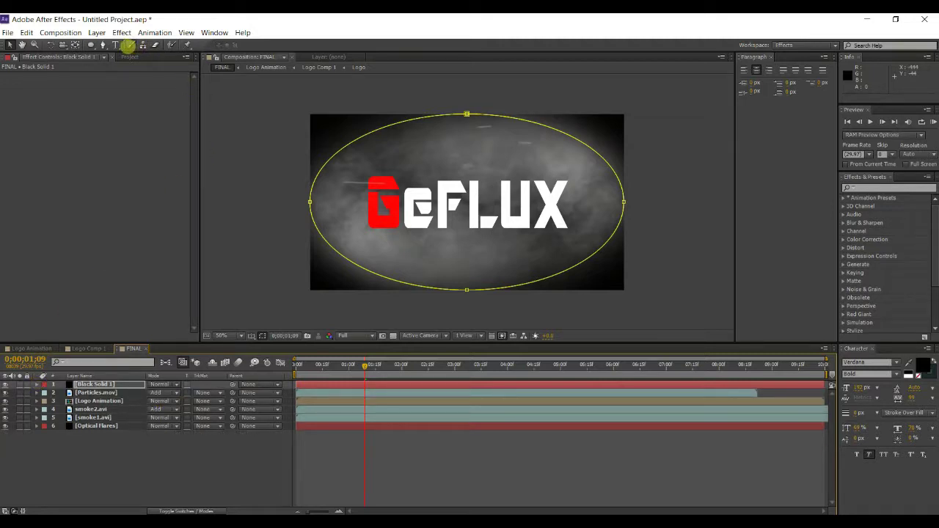
# - Switch the shape drawing mode to the Rectangle Tool
pyautogui.click(91, 45)
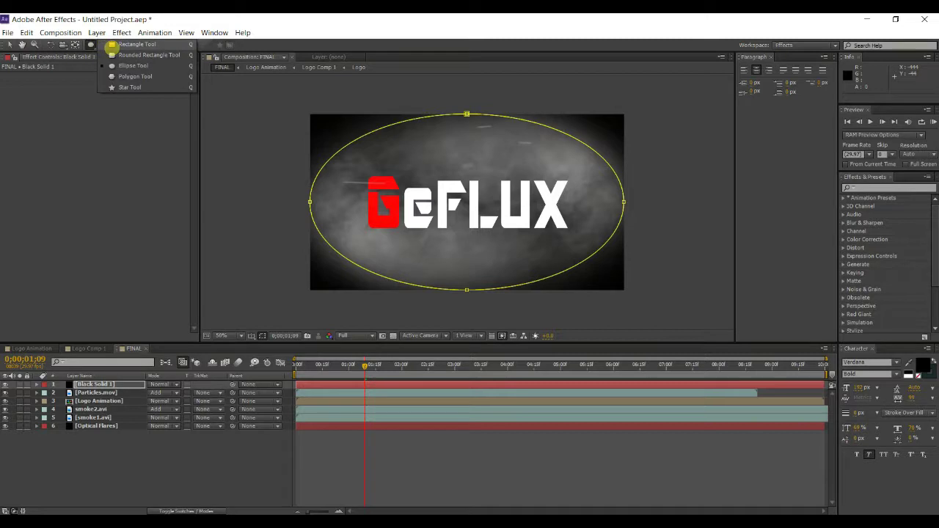
pyautogui.click(111, 44)
pyautogui.hotkey('ctrl', '0')
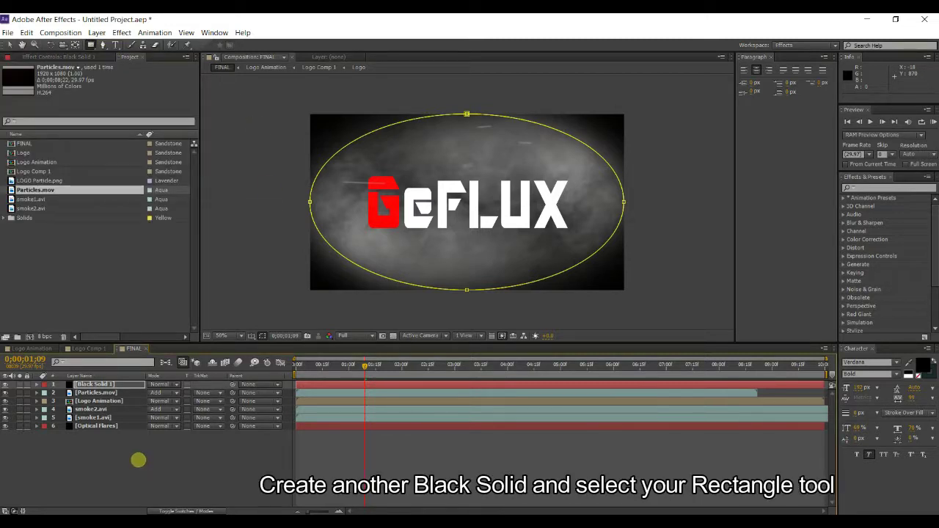
# - Add a second 1280×720 black solid, Black Solid 2, above all other layers
pyautogui.click(138, 460)
pyautogui.rightClick(137, 460)
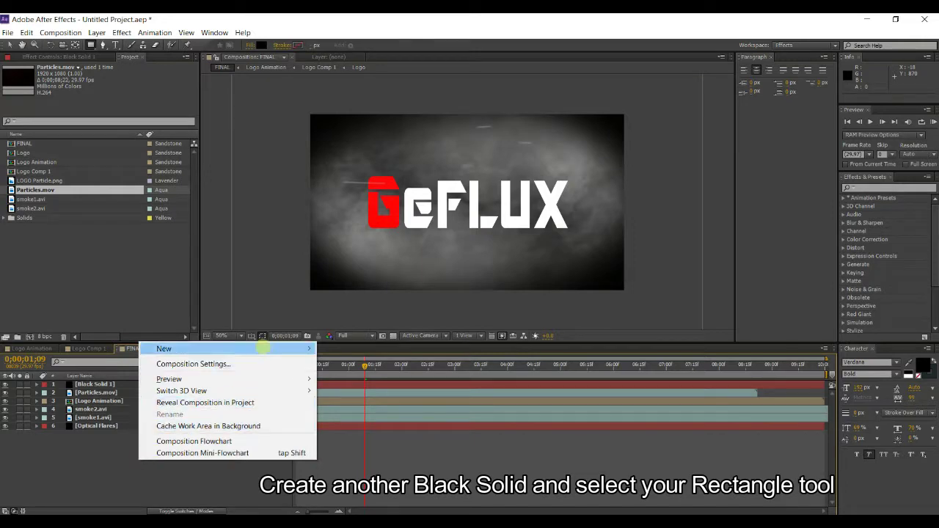
pyautogui.moveTo(260, 349)
pyautogui.click(358, 376)
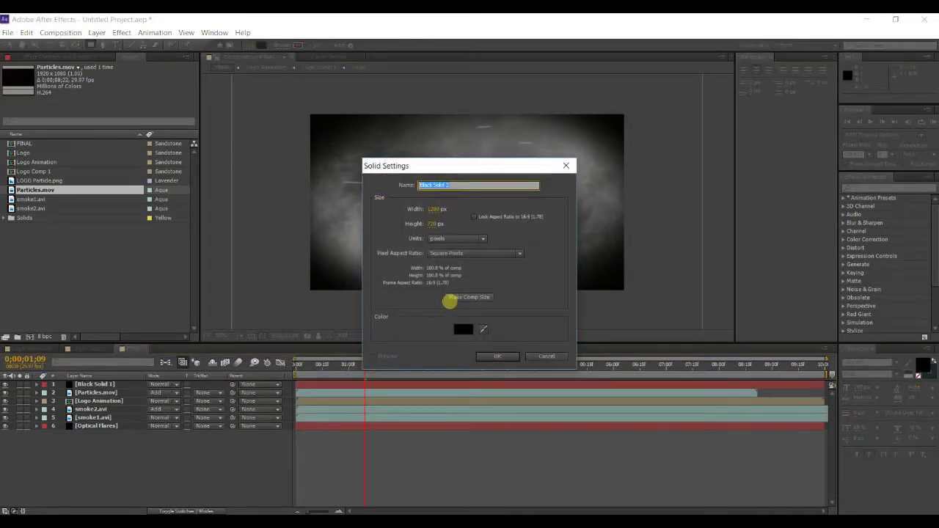
pyautogui.click(461, 332)
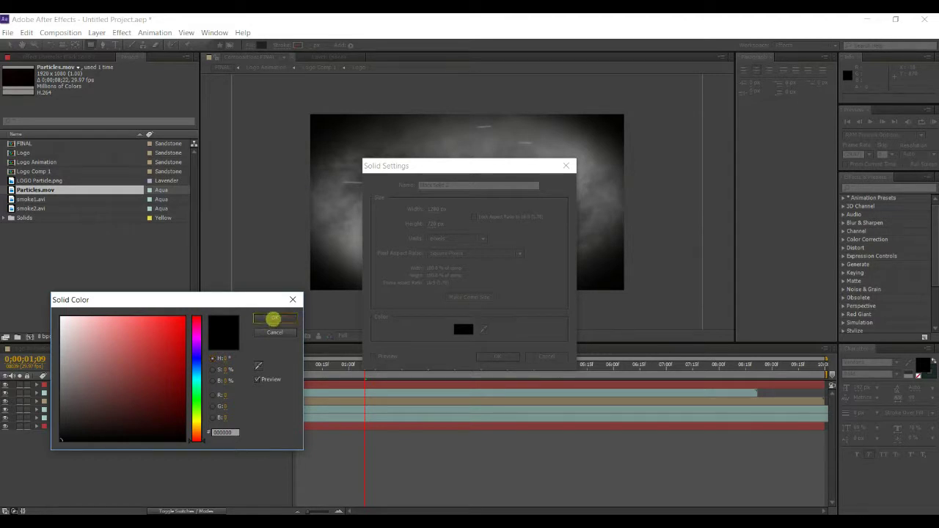
pyautogui.click(272, 320)
pyautogui.click(500, 356)
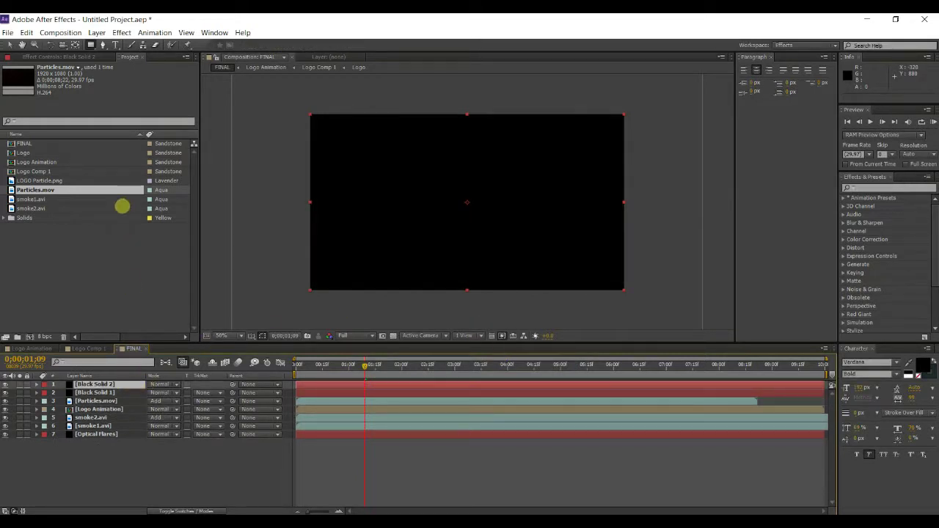
pyautogui.click(91, 45)
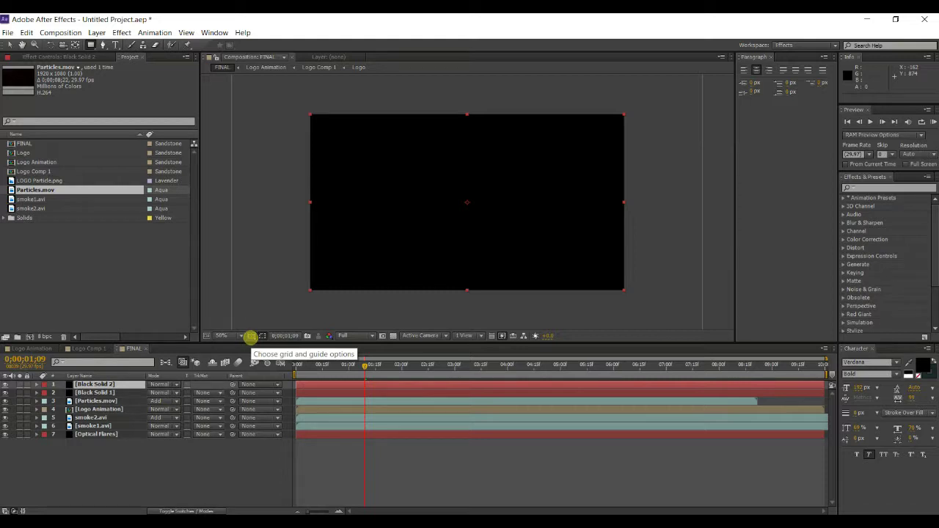
# - Draw a rectangle mask across the frame's middle band on Black Solid 2, set to Subtract
pyautogui.click(251, 336)
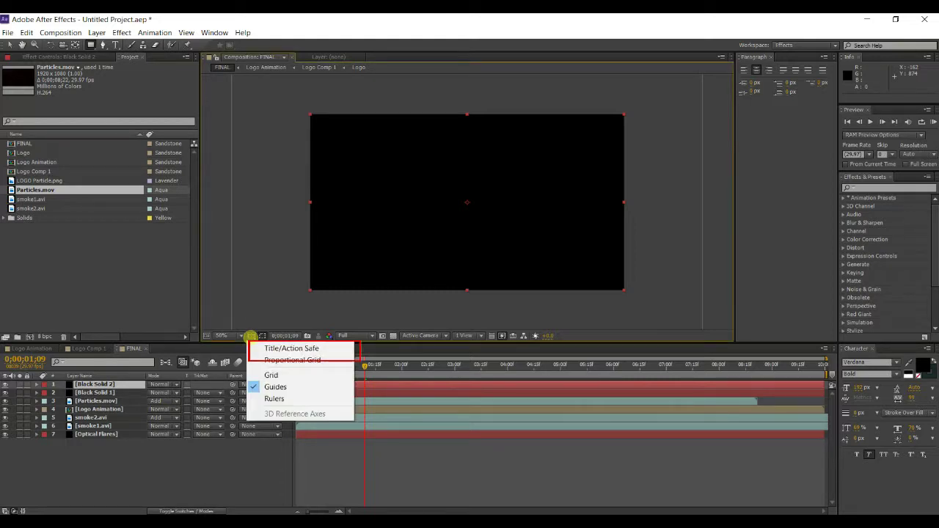
pyautogui.click(286, 347)
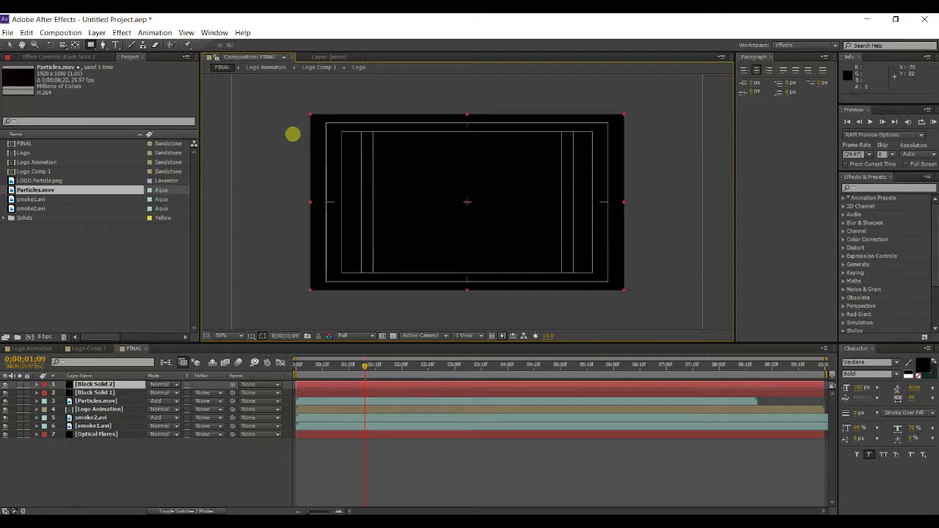
pyautogui.moveTo(294, 135)
pyautogui.mouseDown()
pyautogui.moveTo(549, 222)
pyautogui.moveTo(647, 271)
pyautogui.mouseUp()
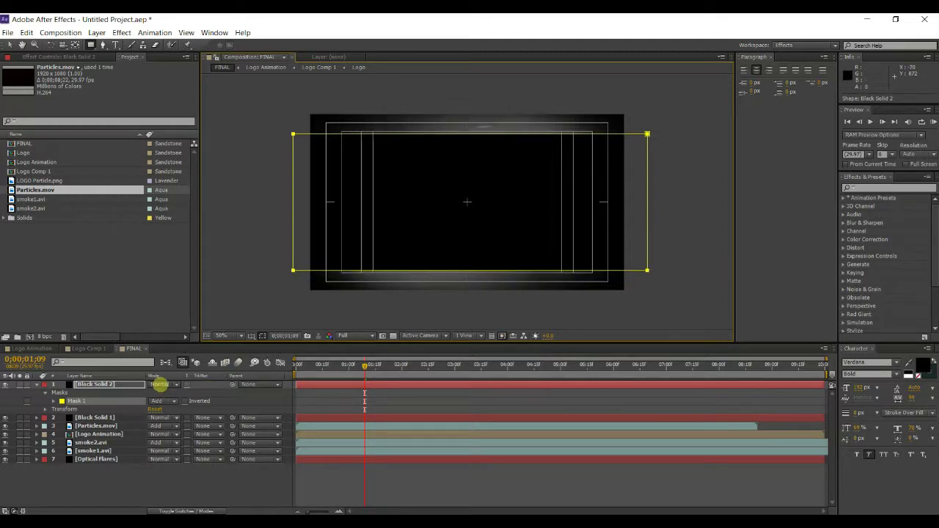
pyautogui.click(158, 402)
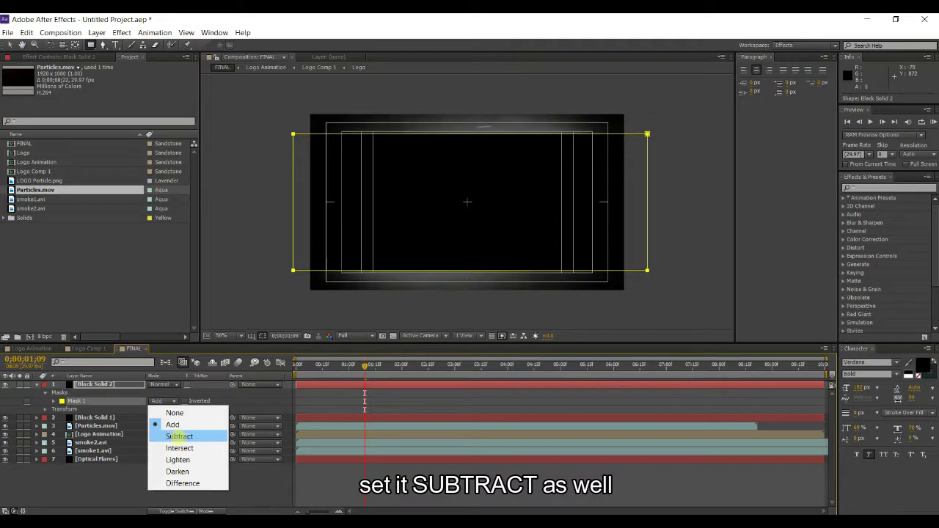
pyautogui.click(179, 437)
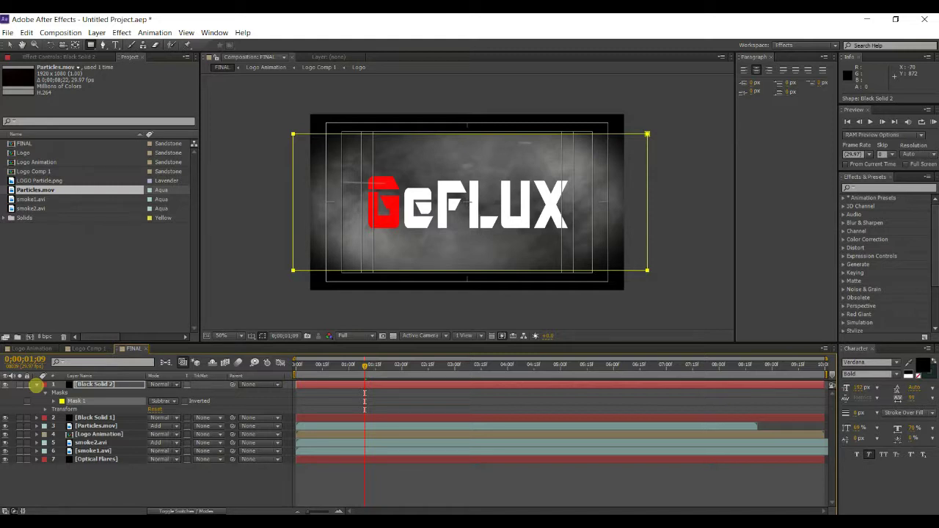
pyautogui.click(94, 484)
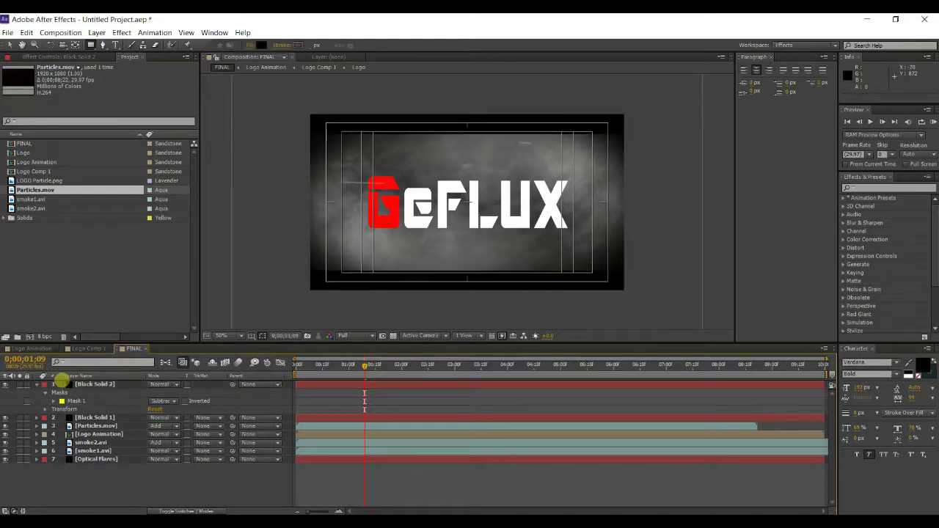
# - Scrub through the logo animation, checking frames around 0;00;05;29, 0;00;04;13 and 0;00;03;08
pyautogui.click(36, 384)
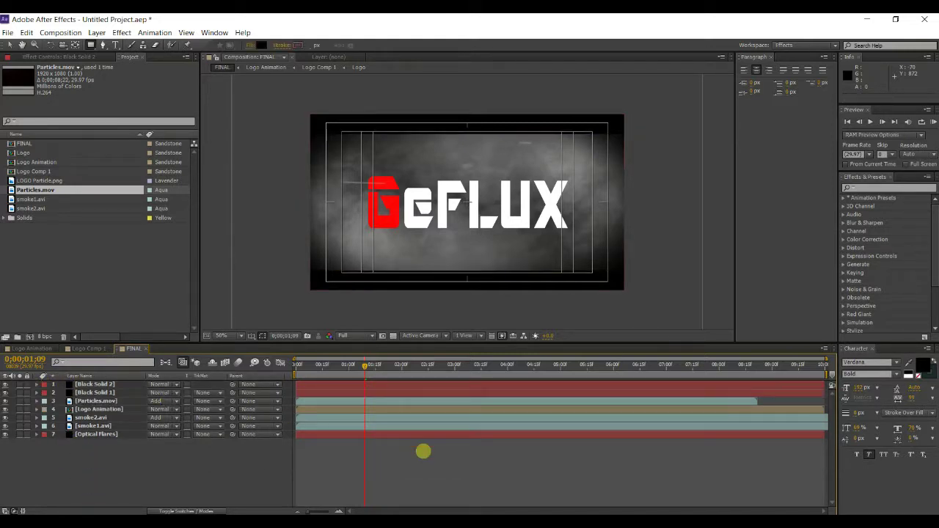
pyautogui.moveTo(365, 367); pyautogui.dragTo(500, 377)
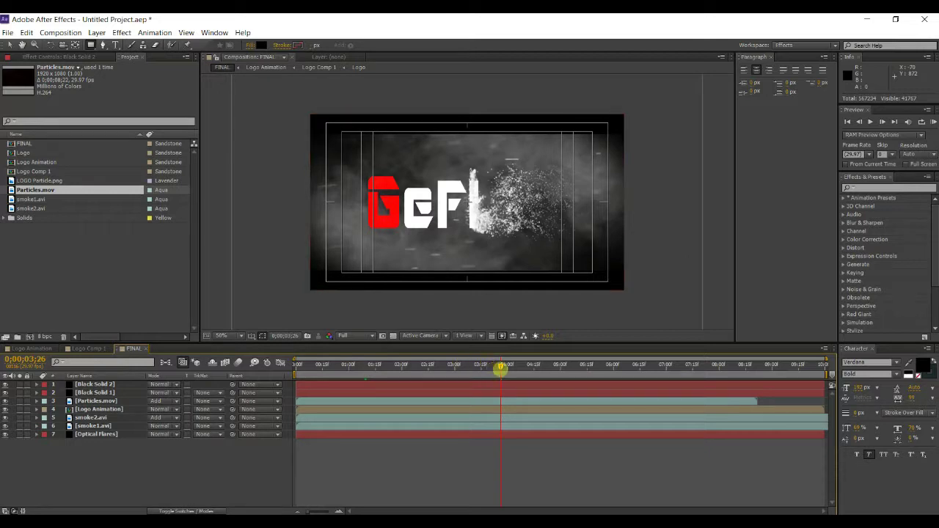
pyautogui.moveTo(500, 365); pyautogui.dragTo(631, 366)
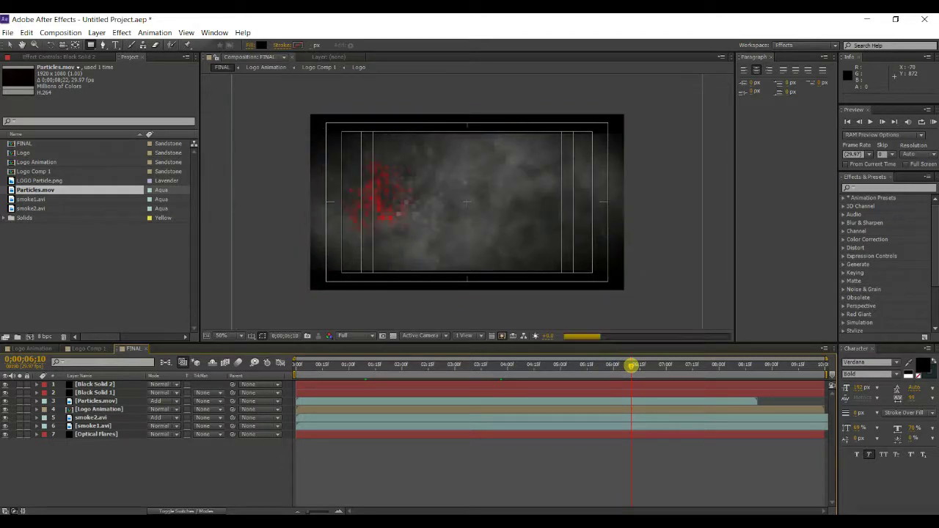
pyautogui.click(612, 364)
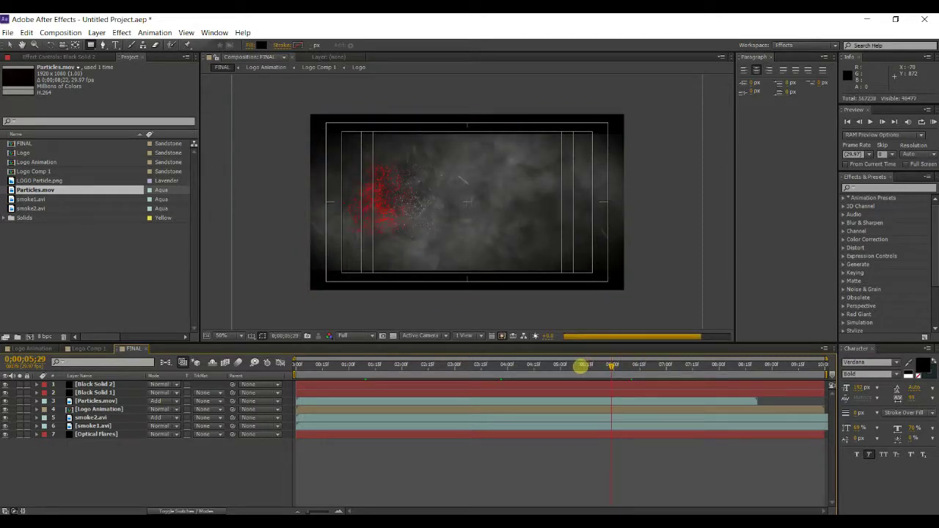
pyautogui.click(562, 366)
pyautogui.click(531, 365)
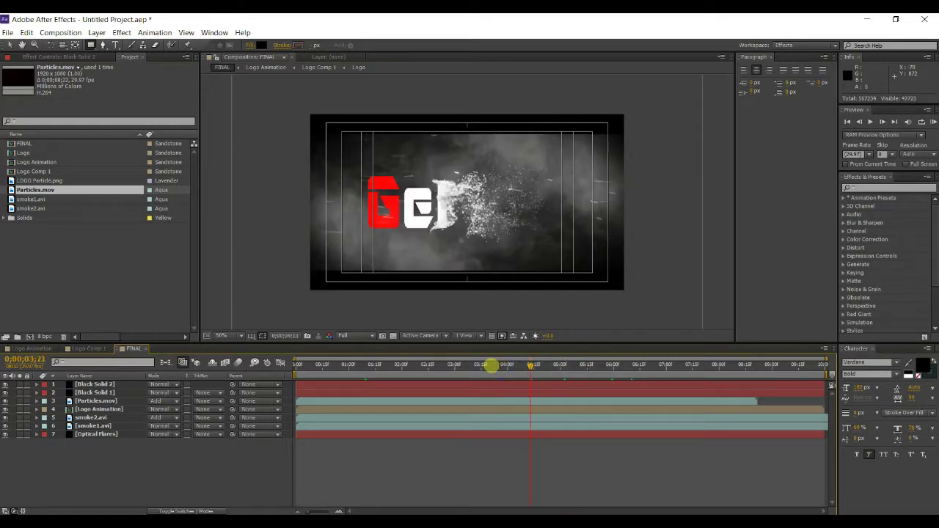
pyautogui.click(468, 365)
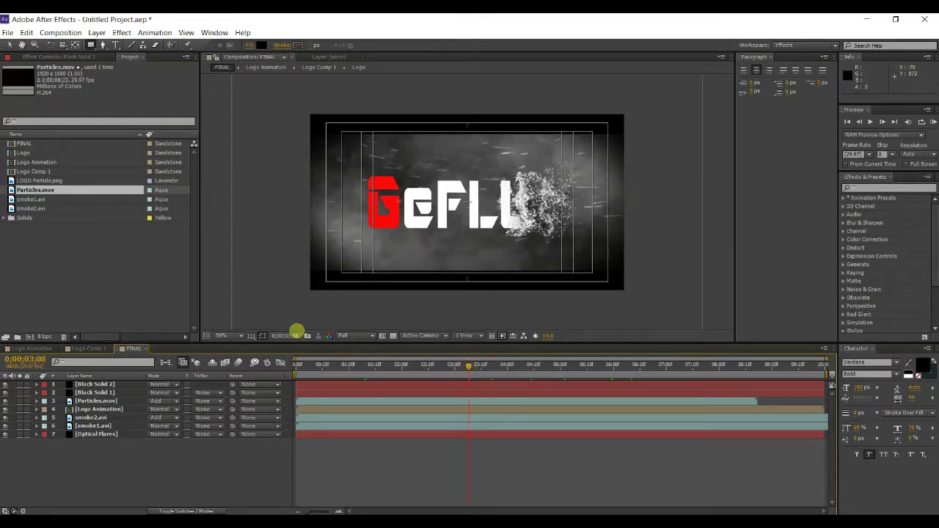
# - Turn off the Title/Action Safe overlay in the composition view
pyautogui.click(251, 336)
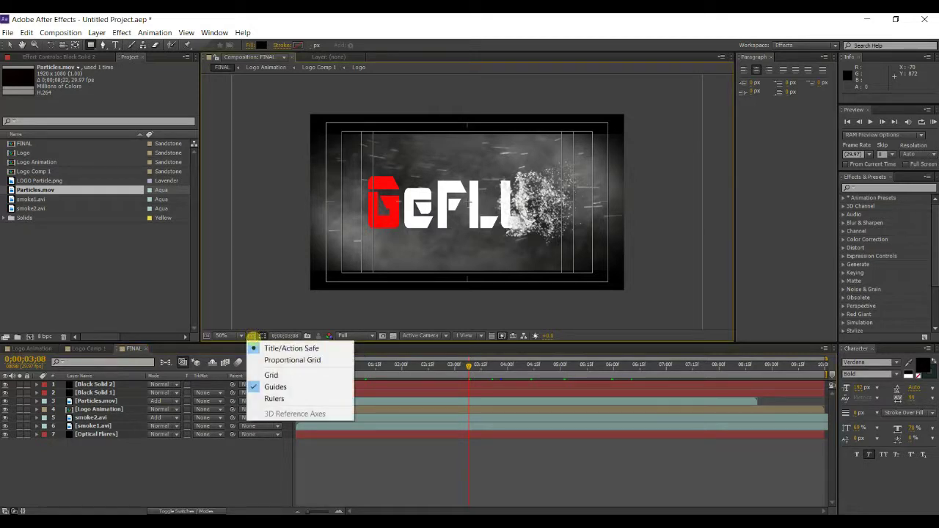
pyautogui.click(254, 348)
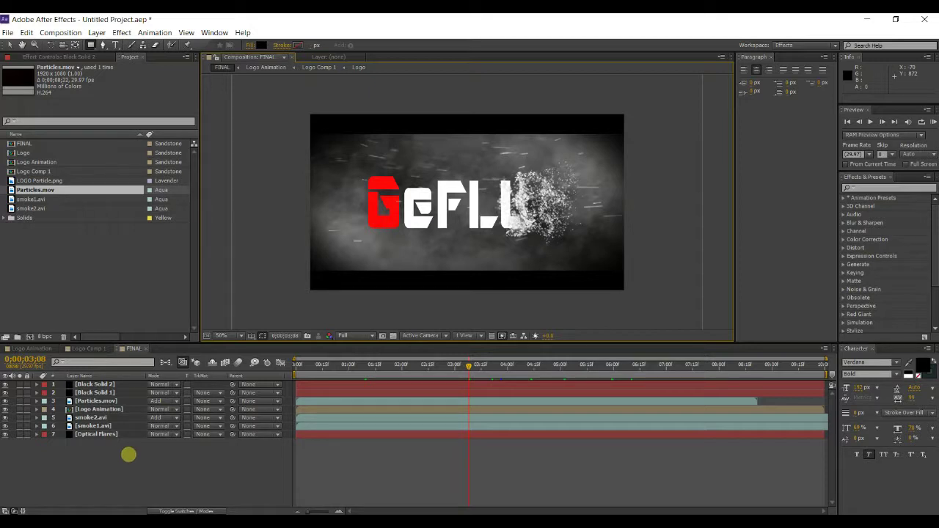
pyautogui.rightClick(121, 452)
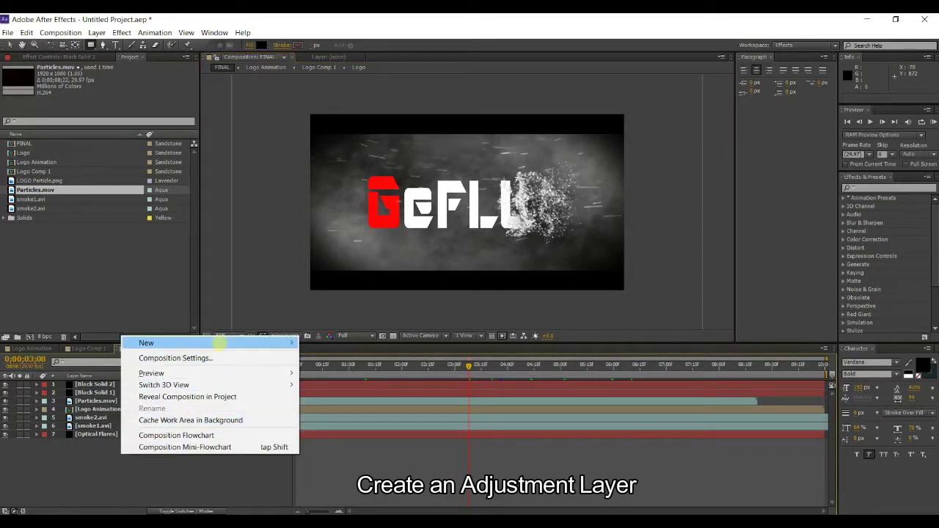
# - Add an adjustment layer and place it just above Particles.mov
pyautogui.moveTo(220, 342)
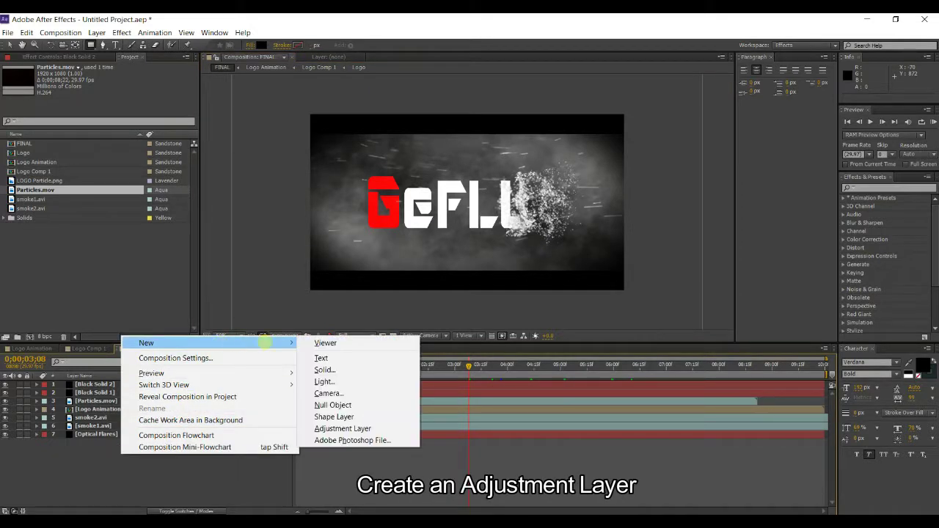
pyautogui.click(329, 428)
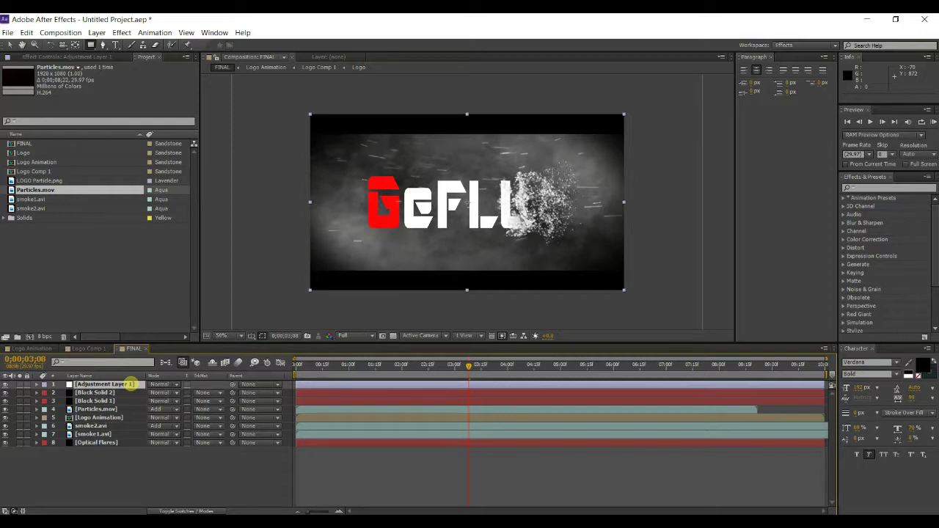
pyautogui.moveTo(131, 384); pyautogui.dragTo(131, 408)
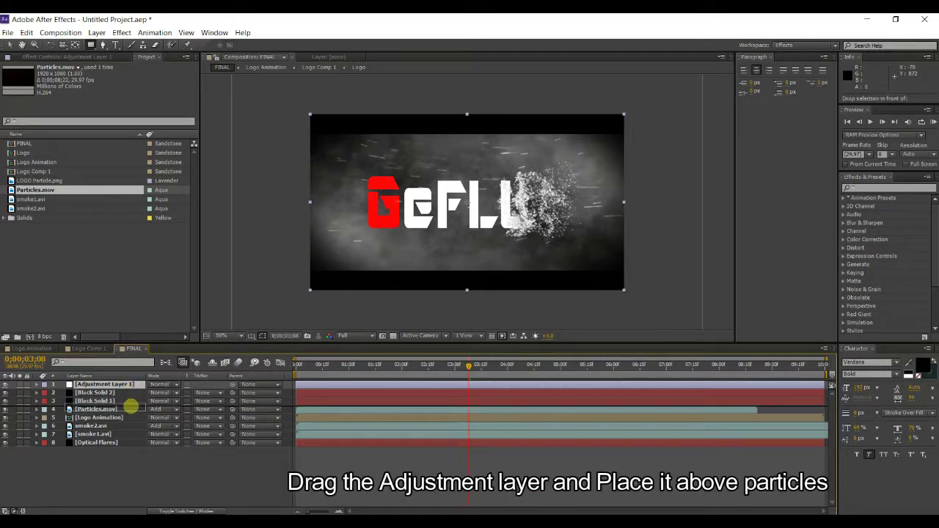
pyautogui.moveTo(129, 406); pyautogui.dragTo(130, 405)
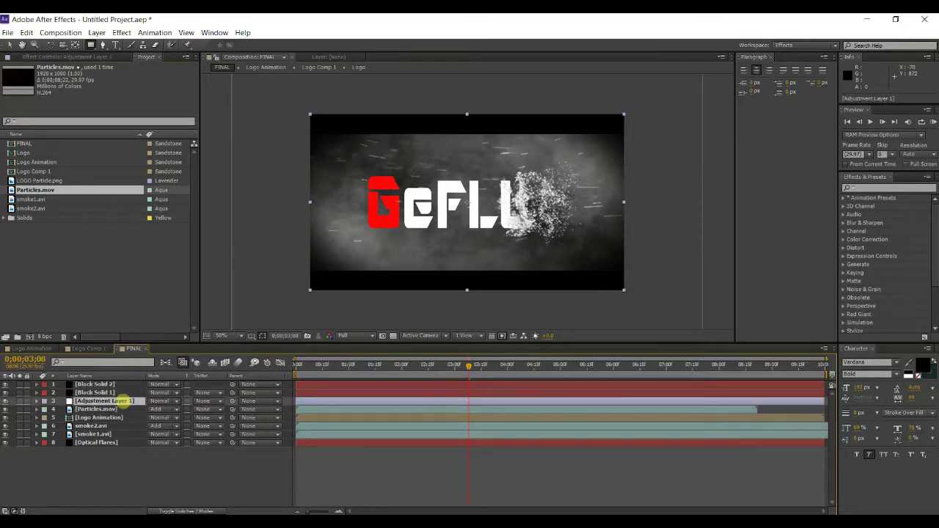
# - Apply a Tint effect to the adjustment layer with Amount to Tint at 15%
pyautogui.click(120, 33)
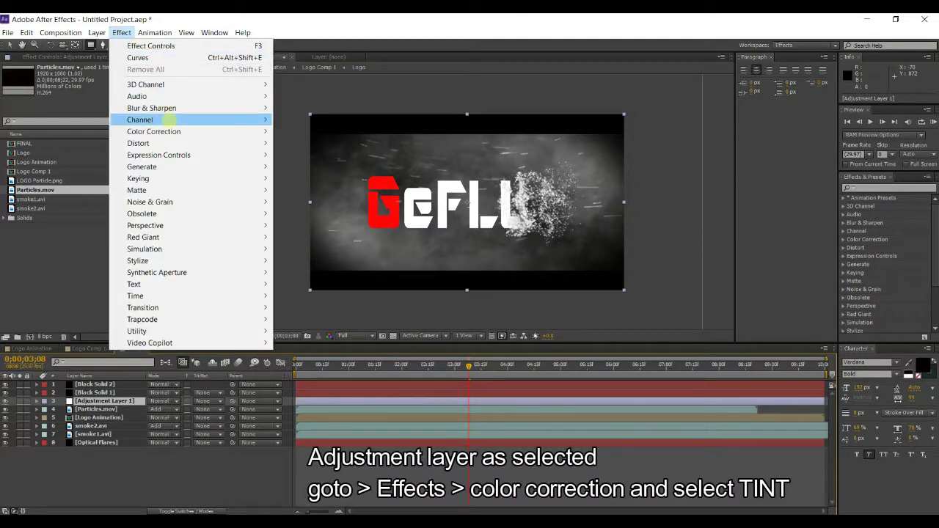
pyautogui.moveTo(171, 132)
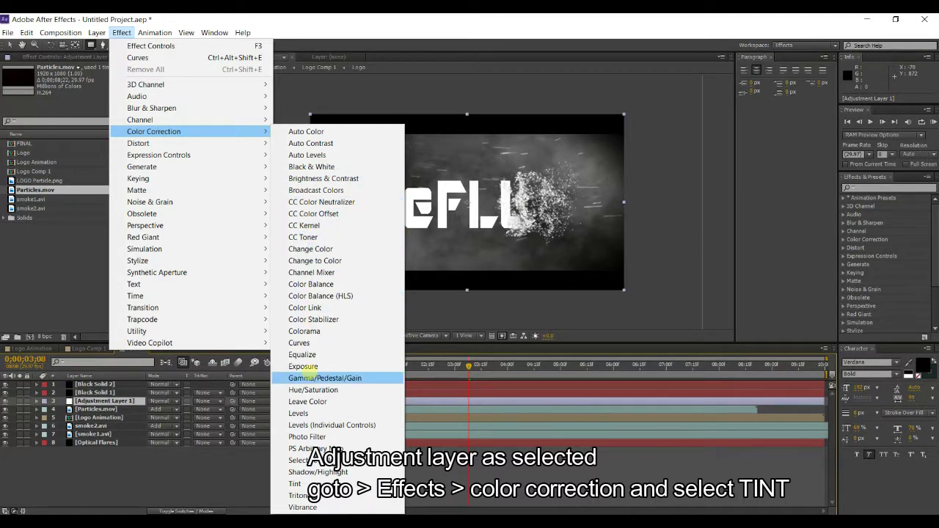
pyautogui.click(303, 483)
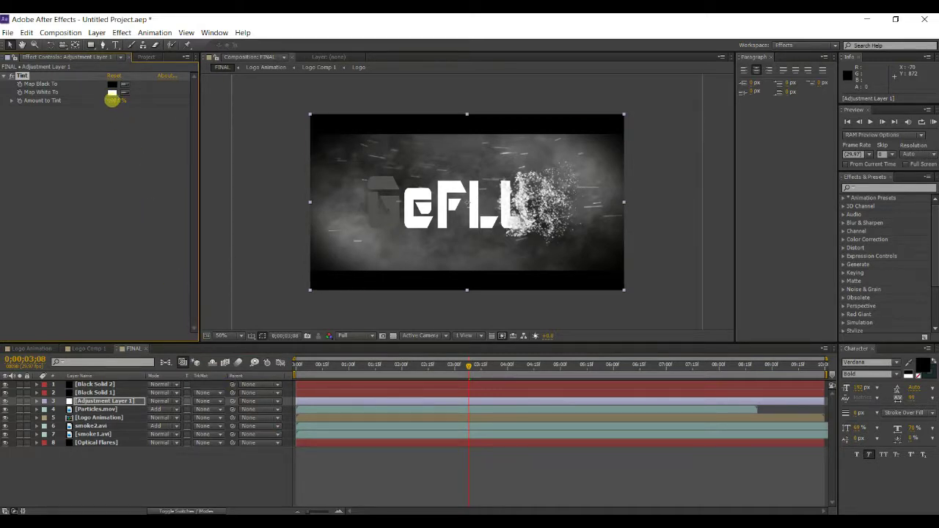
pyautogui.moveTo(113, 102); pyautogui.dragTo(74, 104)
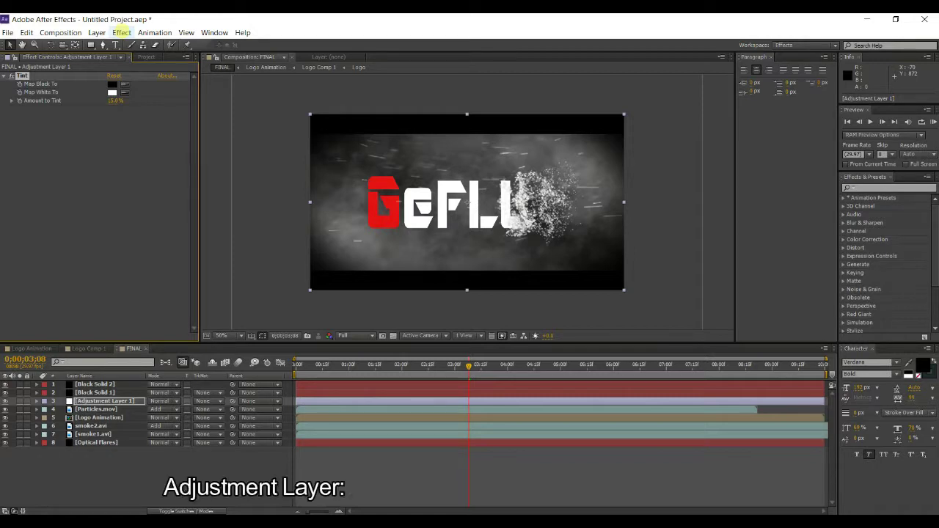
pyautogui.click(122, 33)
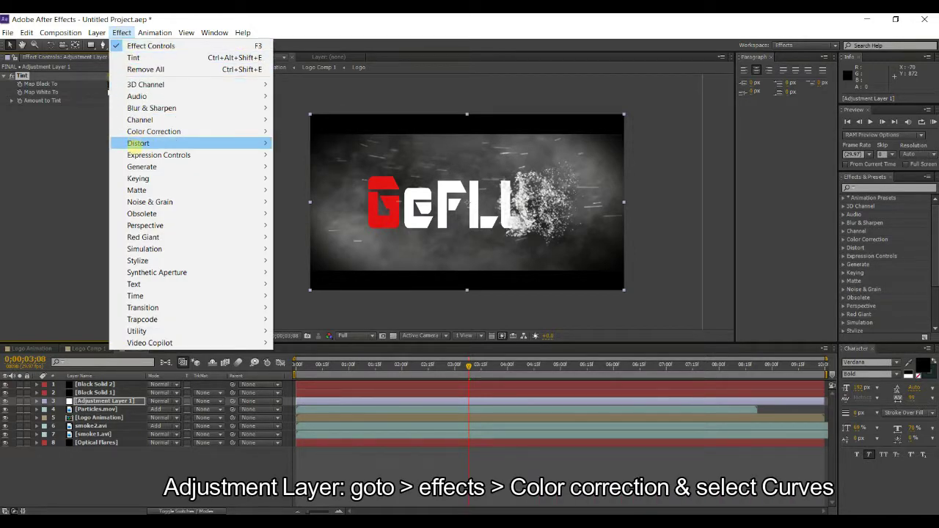
# - Add Curves to Adjustment Layer 1, bowing the RGB curve down and lifting the Red curve slightly
pyautogui.moveTo(230, 131)
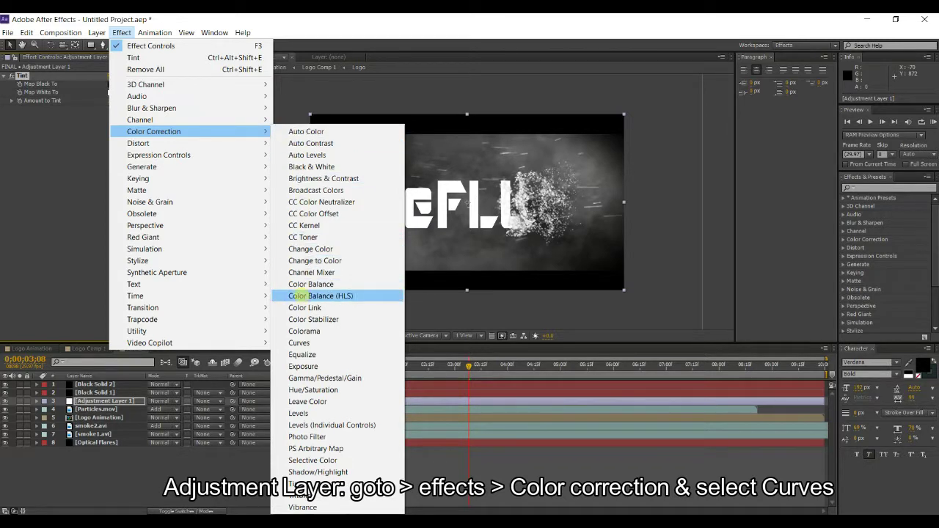
pyautogui.click(299, 342)
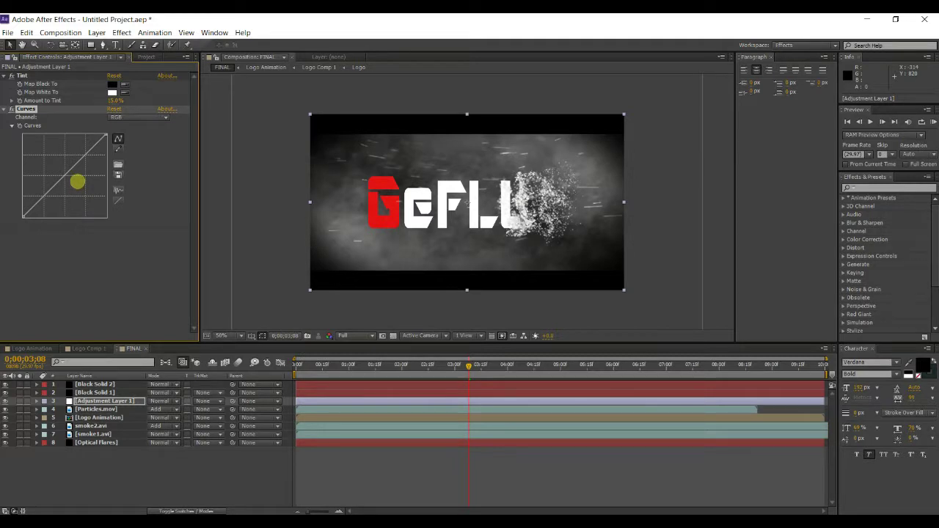
pyautogui.moveTo(64, 168); pyautogui.dragTo(71, 181)
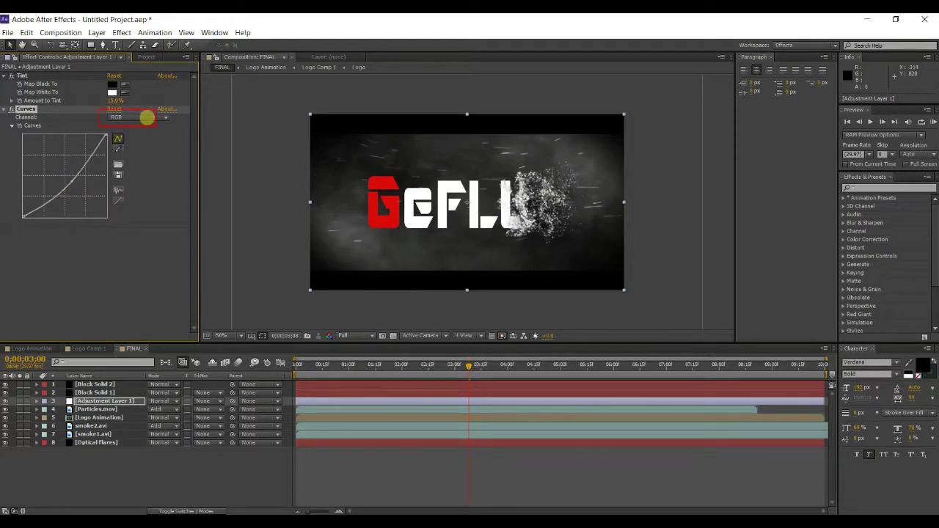
pyautogui.click(143, 117)
pyautogui.click(143, 140)
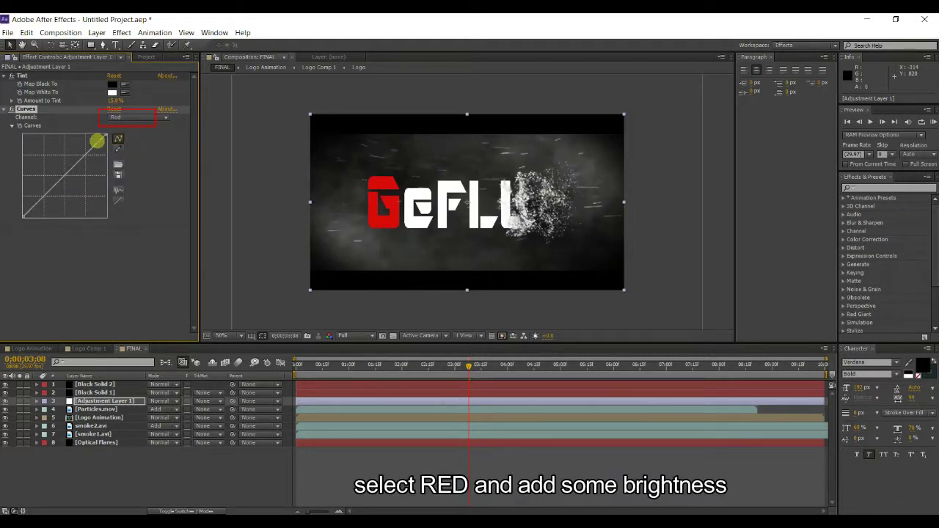
pyautogui.moveTo(64, 173); pyautogui.dragTo(64, 171)
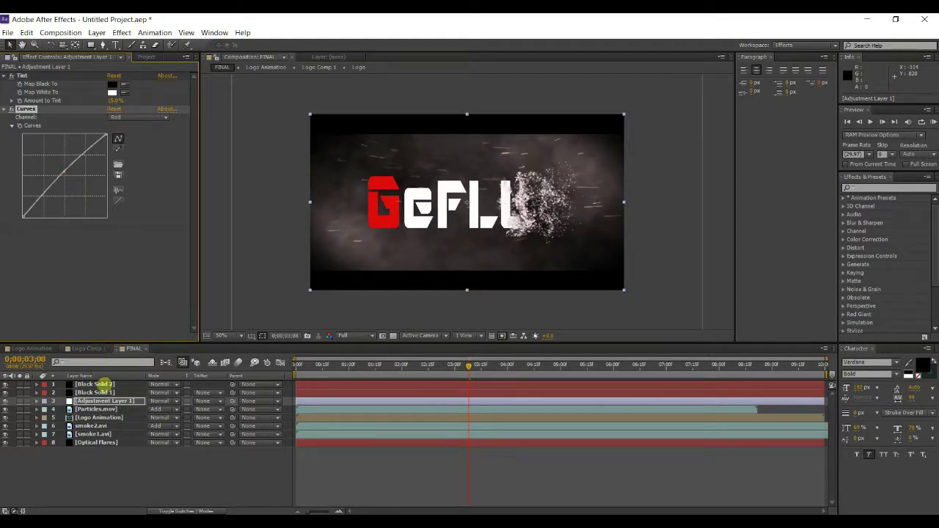
pyautogui.click(106, 401)
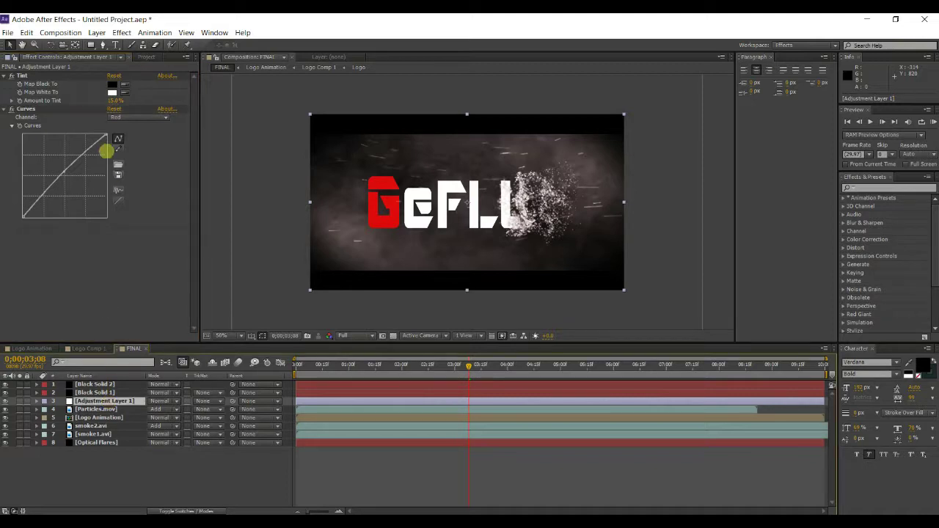
pyautogui.click(121, 32)
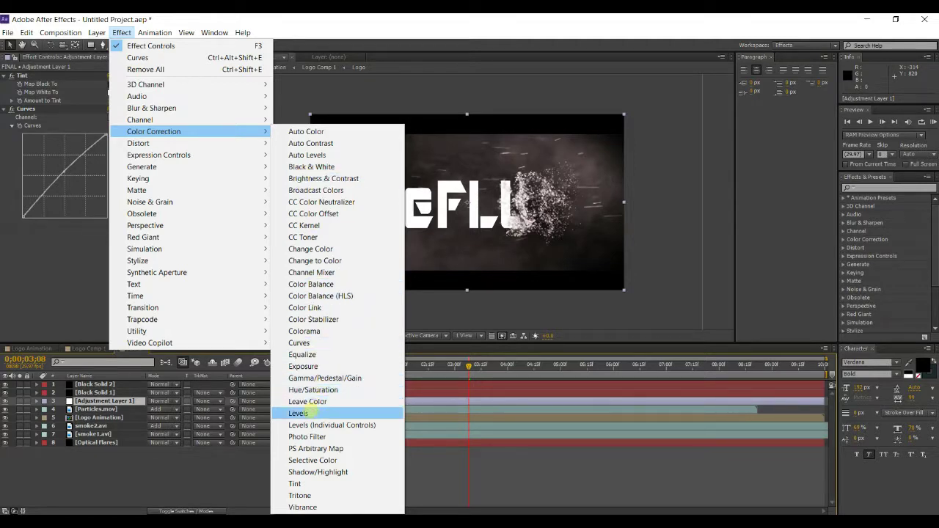
# - Apply Levels to Adjustment Layer 1 and raise Gamma to about 1.34
pyautogui.click(302, 414)
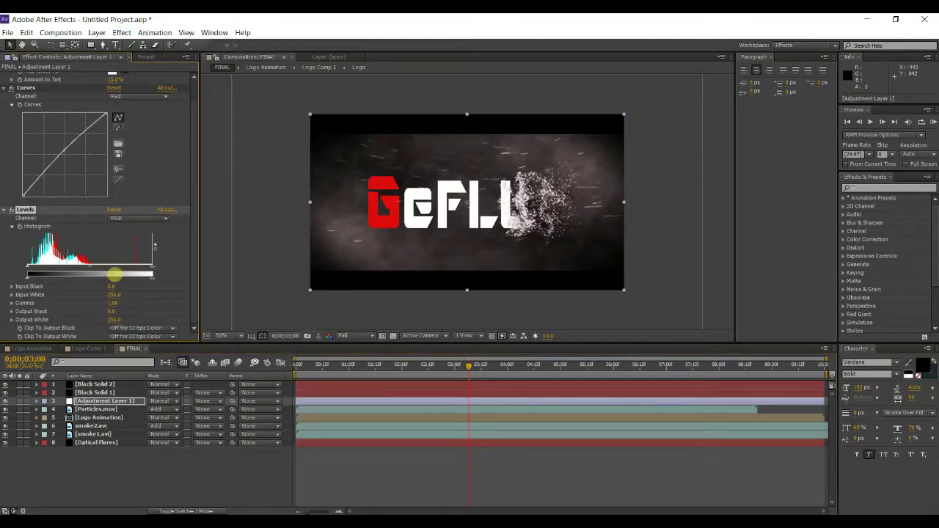
pyautogui.moveTo(95, 267); pyautogui.dragTo(81, 267)
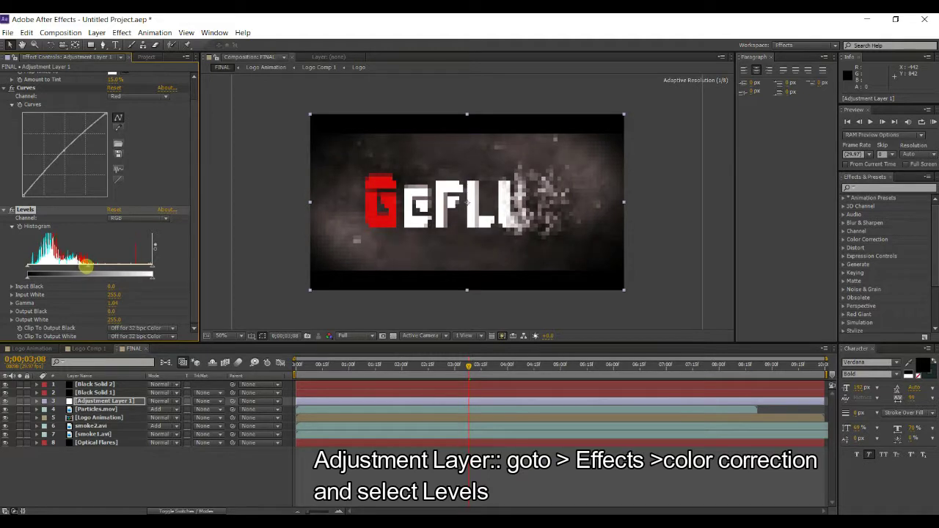
pyautogui.moveTo(79, 267); pyautogui.dragTo(77, 267)
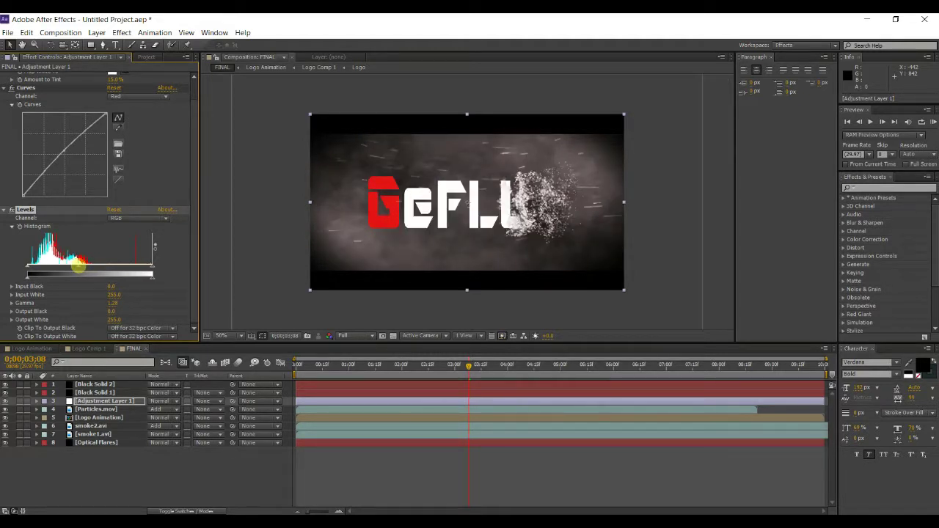
pyautogui.moveTo(78, 265); pyautogui.dragTo(76, 267)
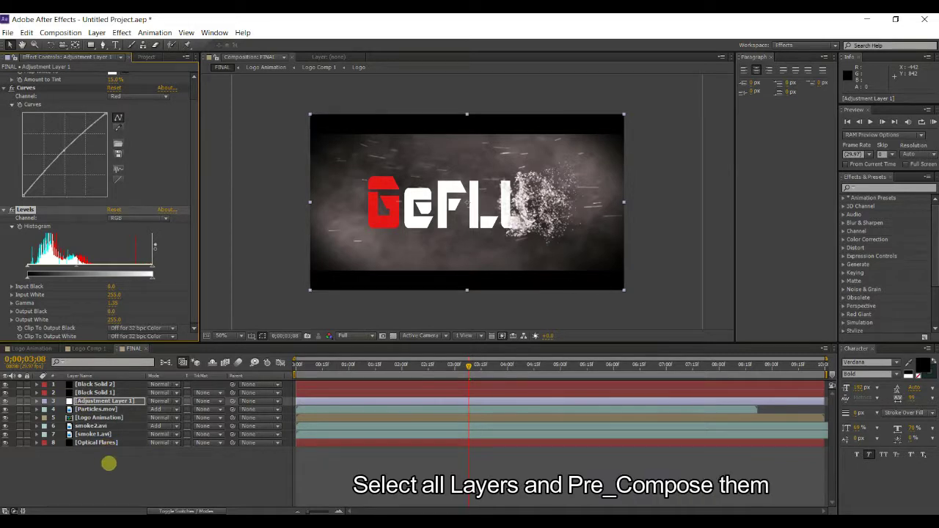
# - Pre-compose all eight layers into 'Main Animation', moving all attributes into the new composition
pyautogui.moveTo(105, 461); pyautogui.dragTo(95, 385)
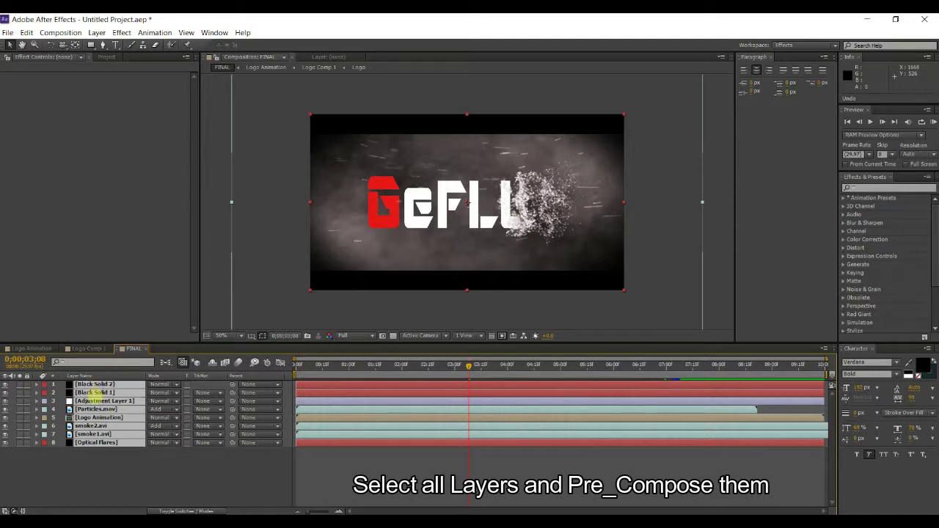
pyautogui.rightClick(96, 392)
pyautogui.click(139, 432)
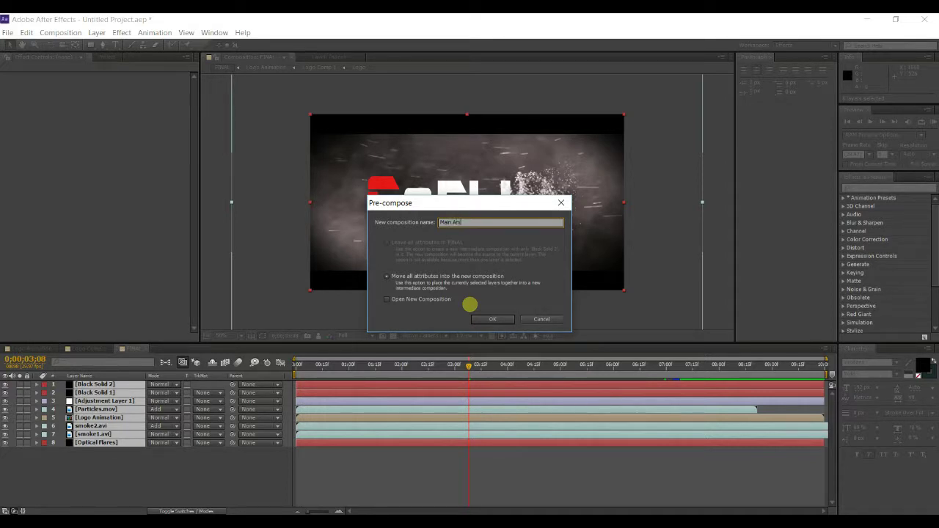
pyautogui.write('mation')
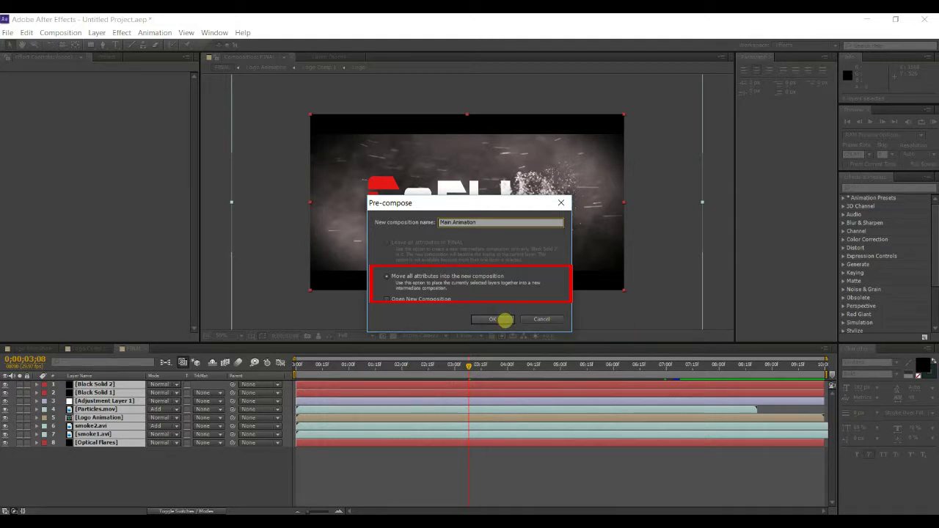
pyautogui.click(501, 321)
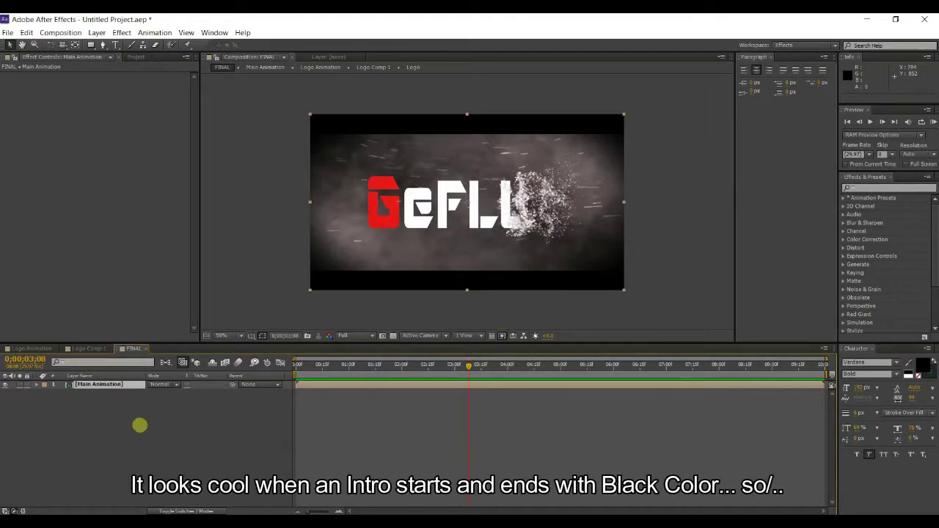
# - Keyframe Main Animation's opacity from 0% at 0:00 up to 100% about one second in
pyautogui.click(114, 388)
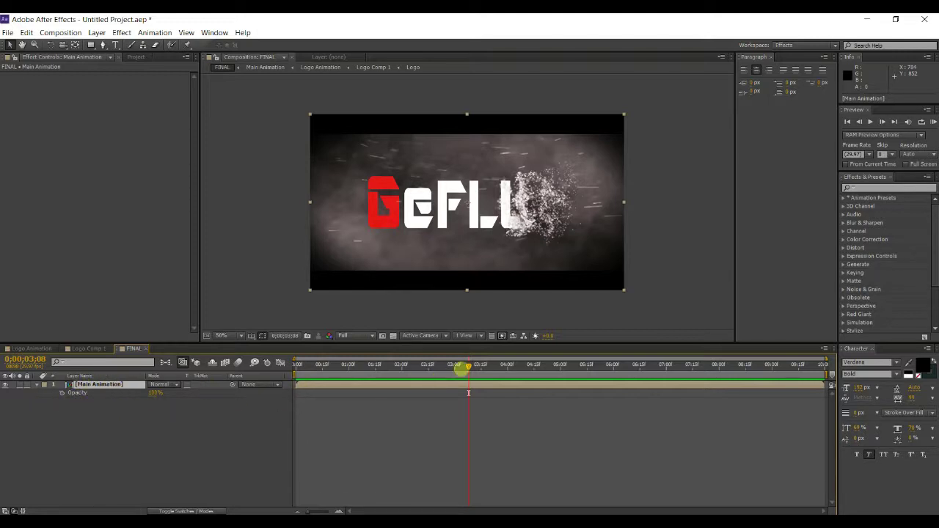
pyautogui.moveTo(468, 365); pyautogui.dragTo(292, 374)
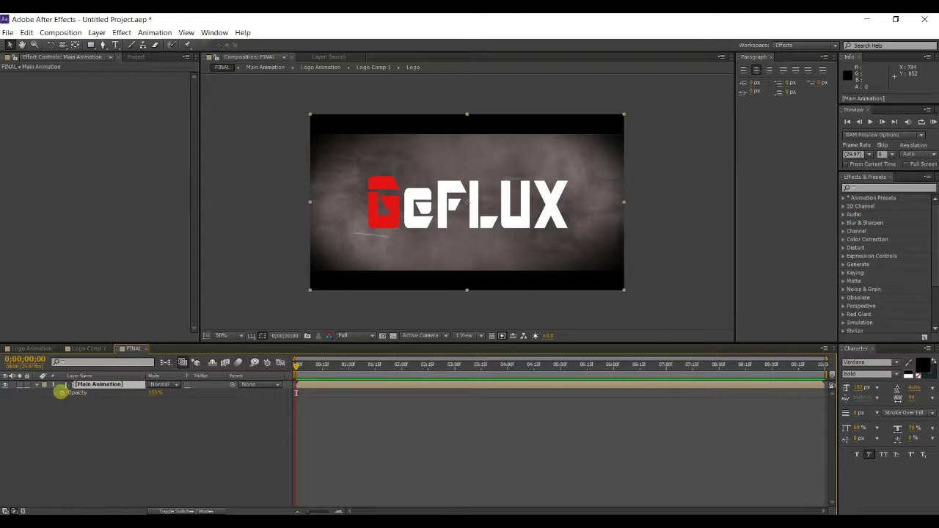
pyautogui.click(61, 393)
pyautogui.moveTo(150, 393); pyautogui.dragTo(70, 394)
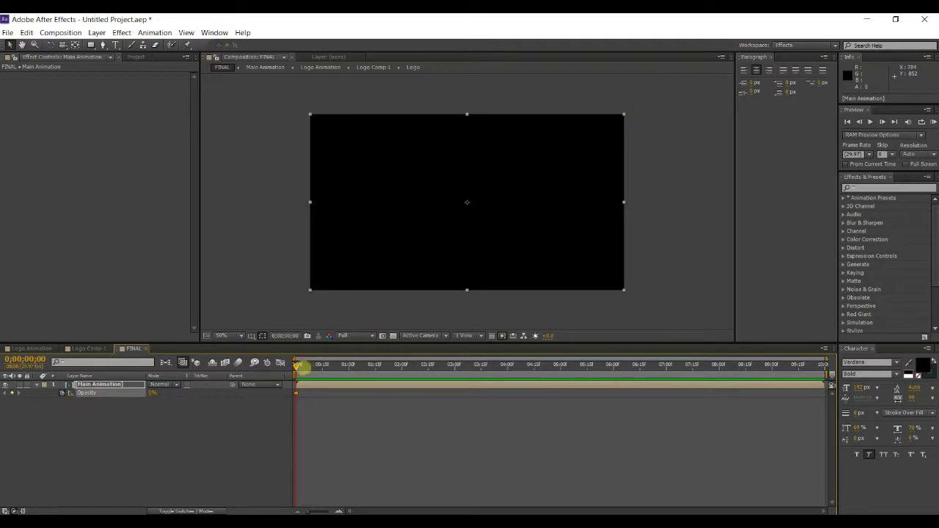
pyautogui.moveTo(296, 364); pyautogui.dragTo(326, 367)
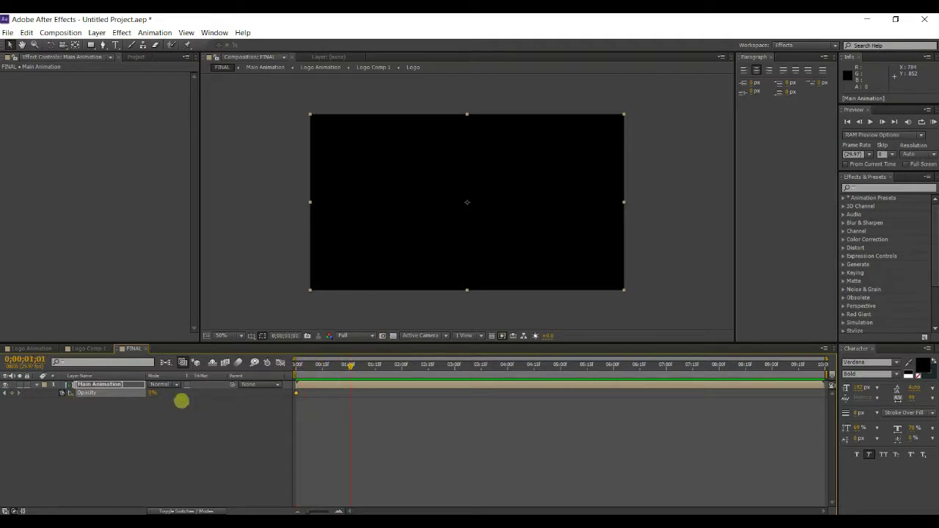
pyautogui.moveTo(151, 393); pyautogui.dragTo(184, 392)
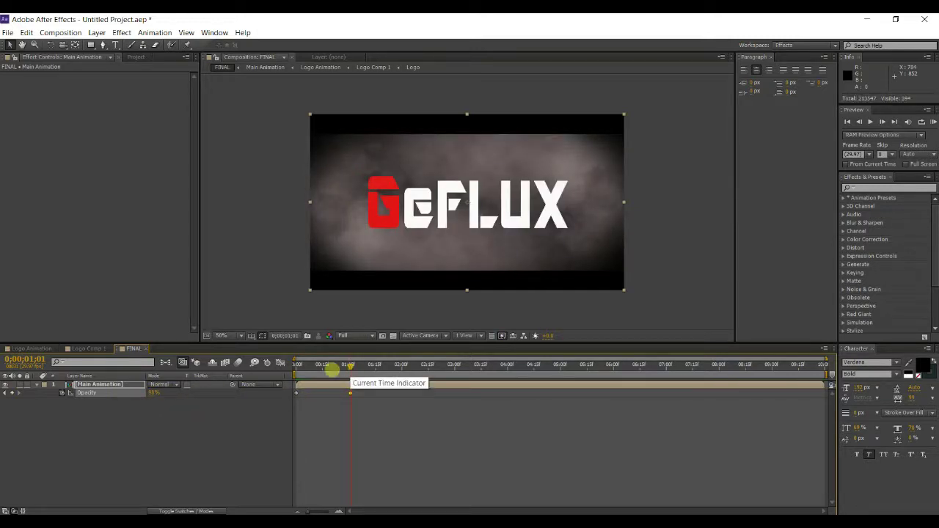
pyautogui.moveTo(151, 392); pyautogui.dragTo(158, 392)
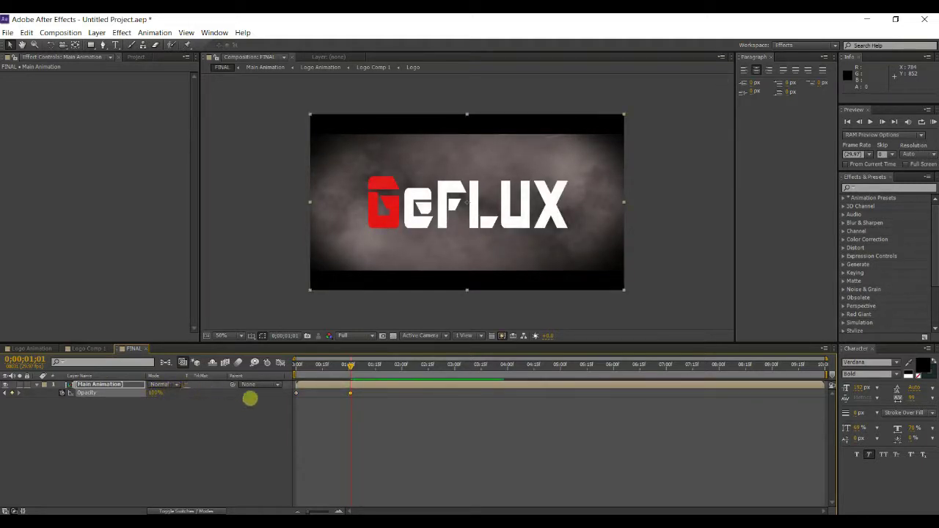
# - Trim the work area to about 8 seconds and keyframe opacity fading from 100% to 0% by 8:18
pyautogui.moveTo(350, 365); pyautogui.dragTo(660, 362)
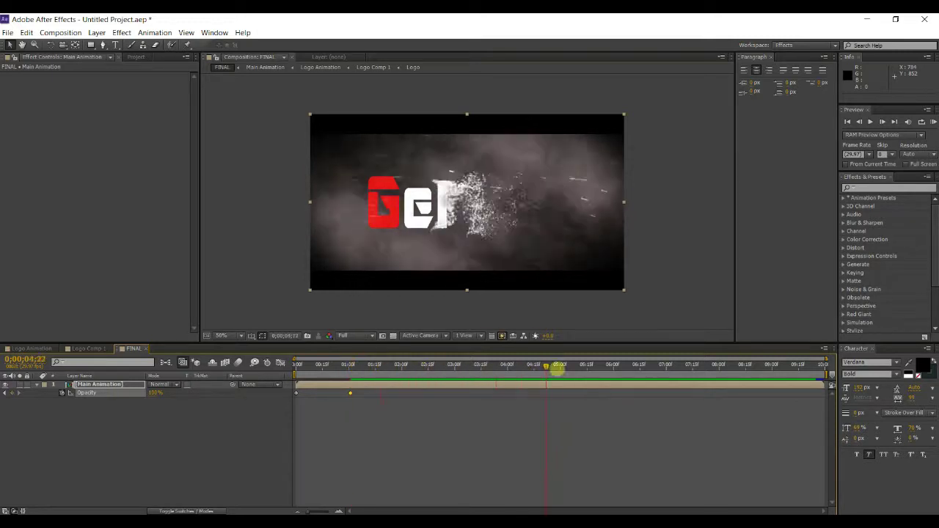
pyautogui.moveTo(659, 365); pyautogui.dragTo(690, 372)
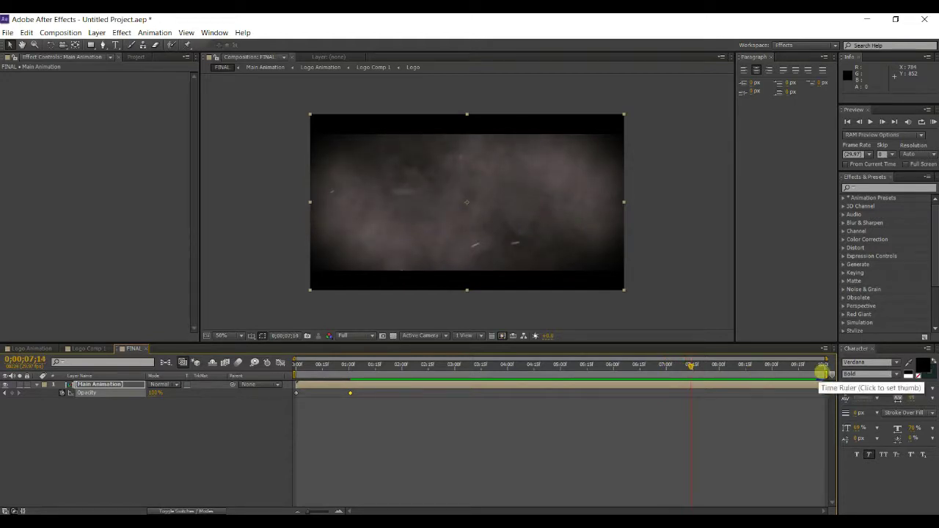
pyautogui.moveTo(825, 375); pyautogui.dragTo(750, 382)
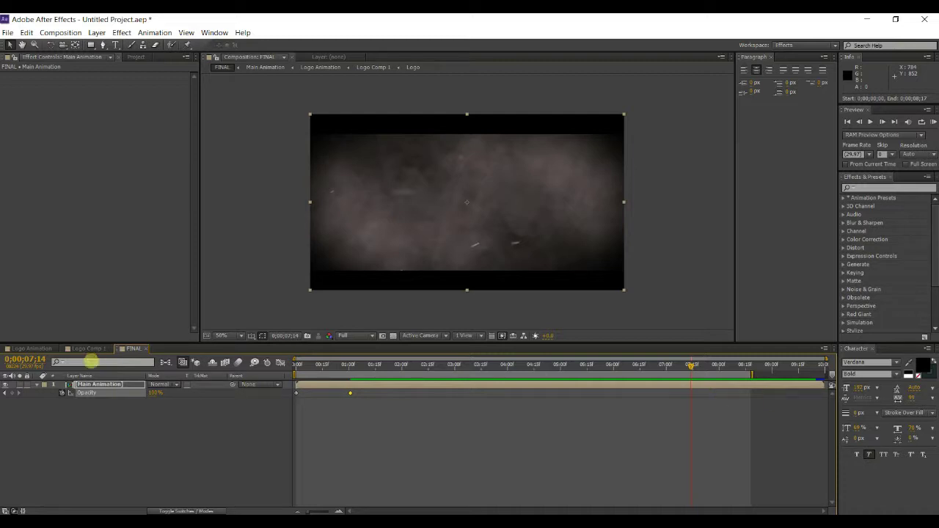
pyautogui.click(12, 393)
pyautogui.moveTo(690, 366); pyautogui.dragTo(748, 370)
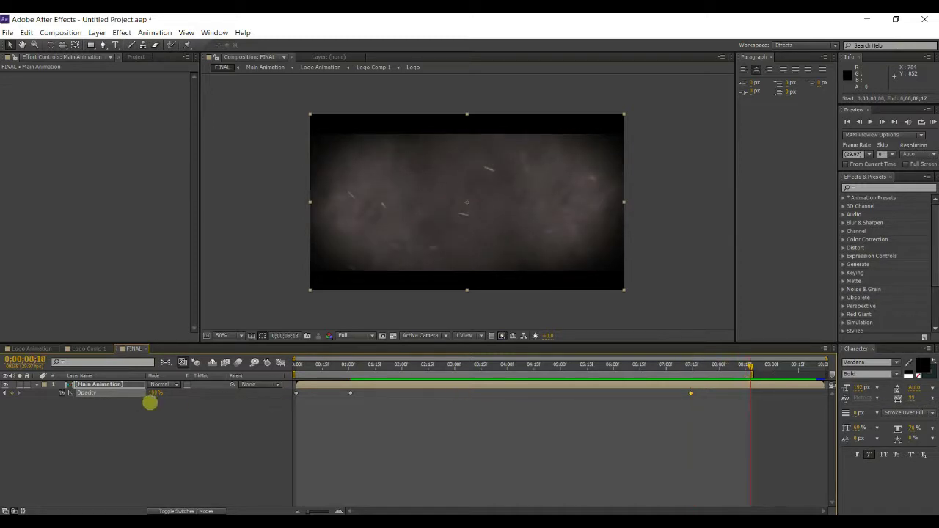
pyautogui.moveTo(153, 392); pyautogui.dragTo(48, 402)
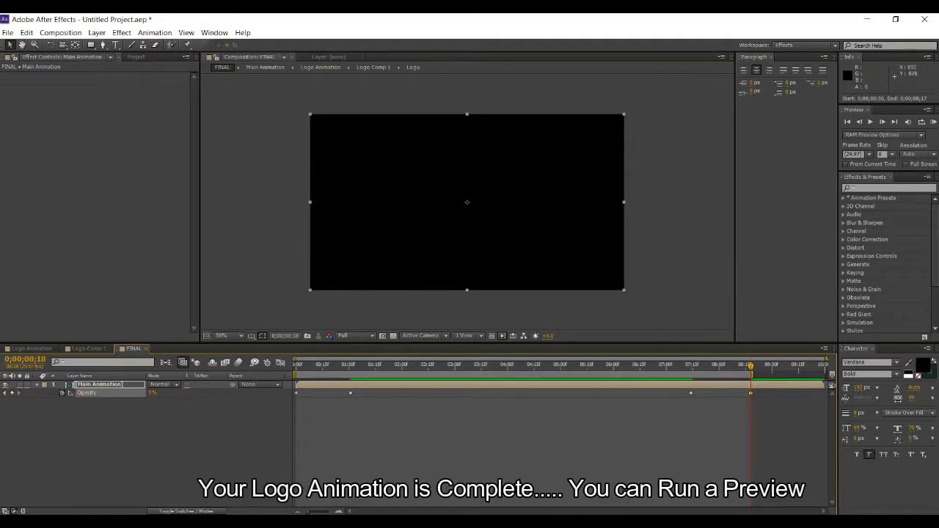
pyautogui.click(36, 384)
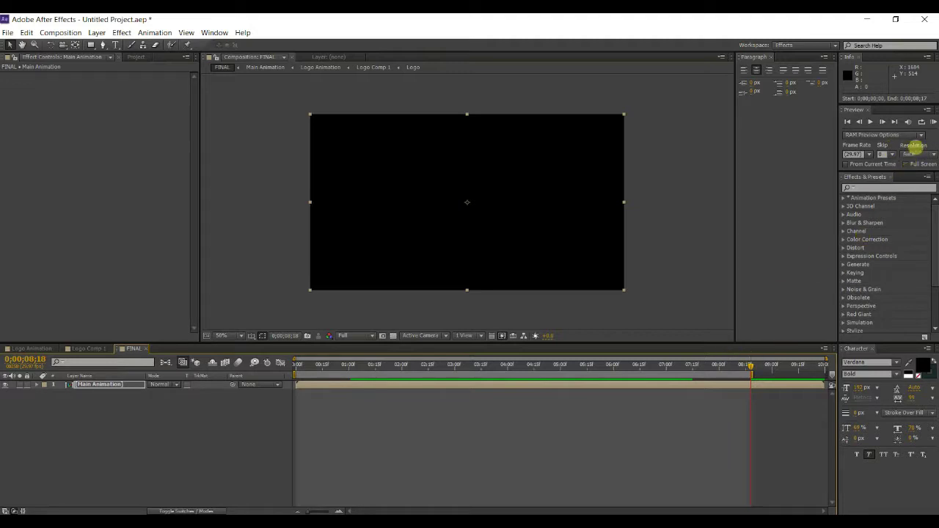
# - Play a full RAM preview of the FINAL comp, then stop it and jump to about 4:29
pyautogui.click(931, 121)
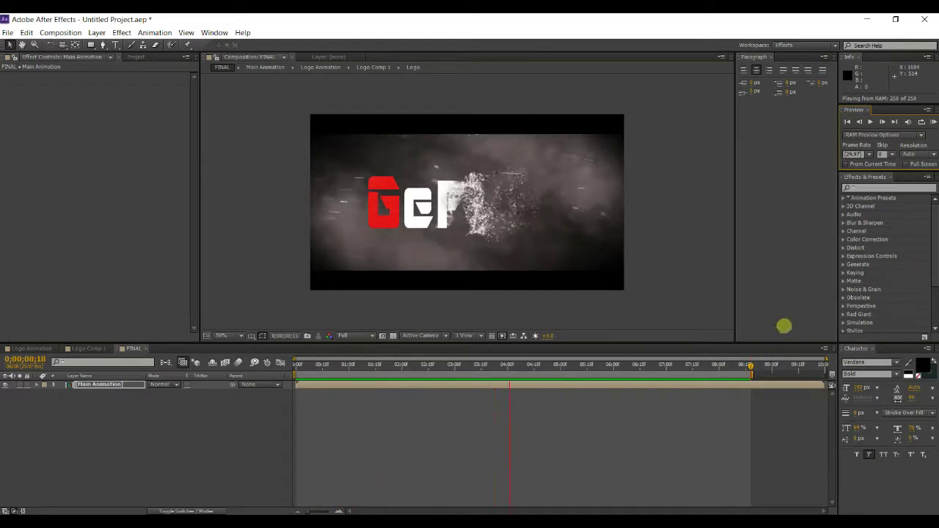
pyautogui.click(547, 369)
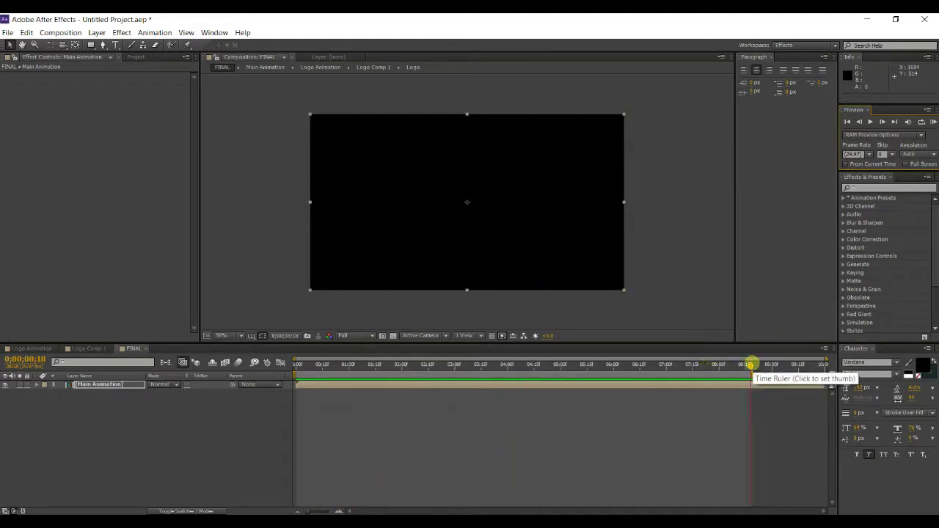
pyautogui.click(558, 367)
pyautogui.click(74, 34)
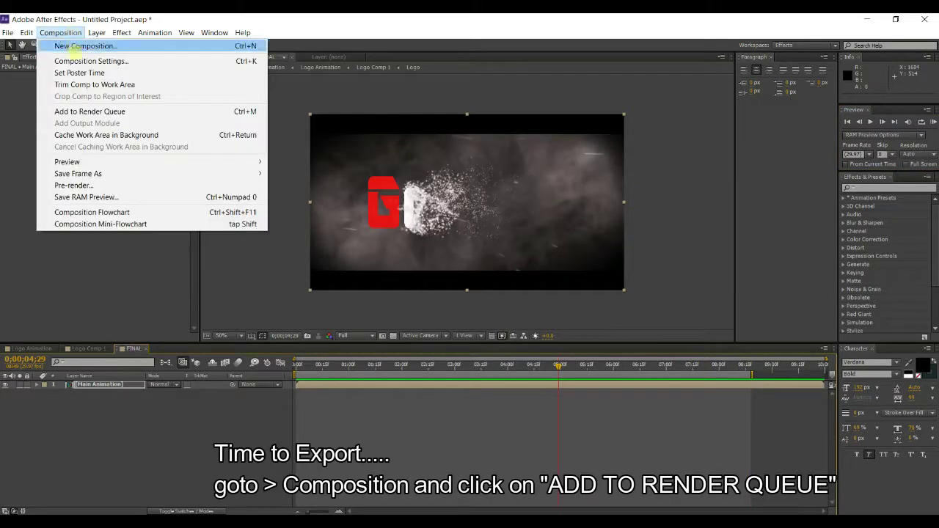
# - Add the FINAL comp to the Render Queue with H.264 as the output format
pyautogui.click(92, 111)
pyautogui.click(79, 411)
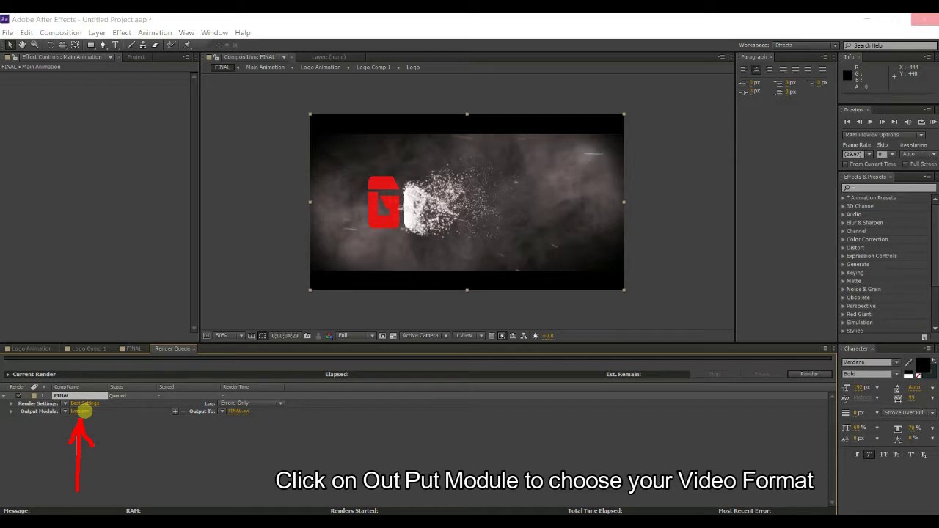
pyautogui.click(365, 172)
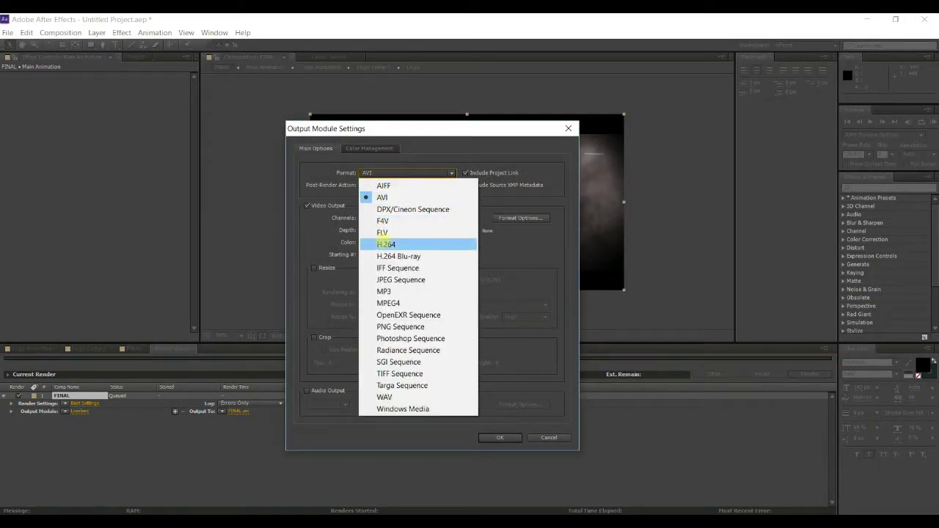
pyautogui.press('Escape')
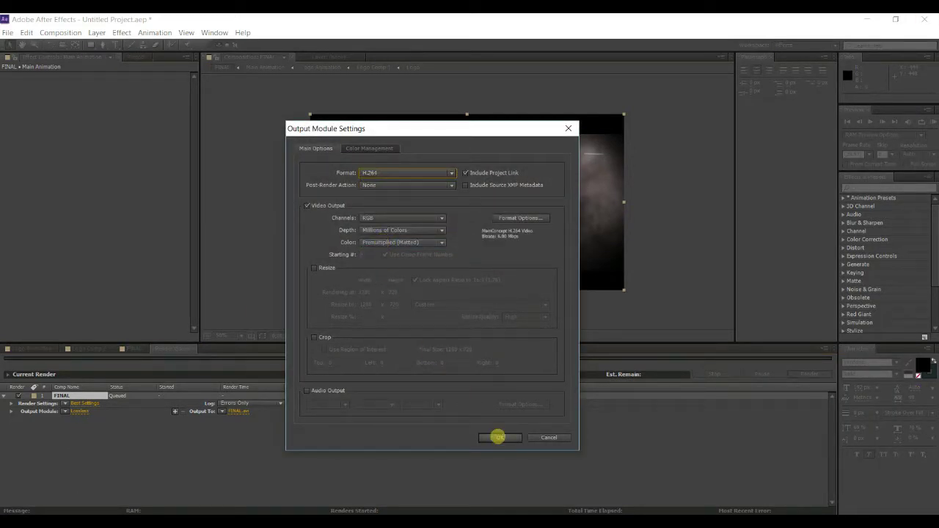
pyautogui.click(499, 437)
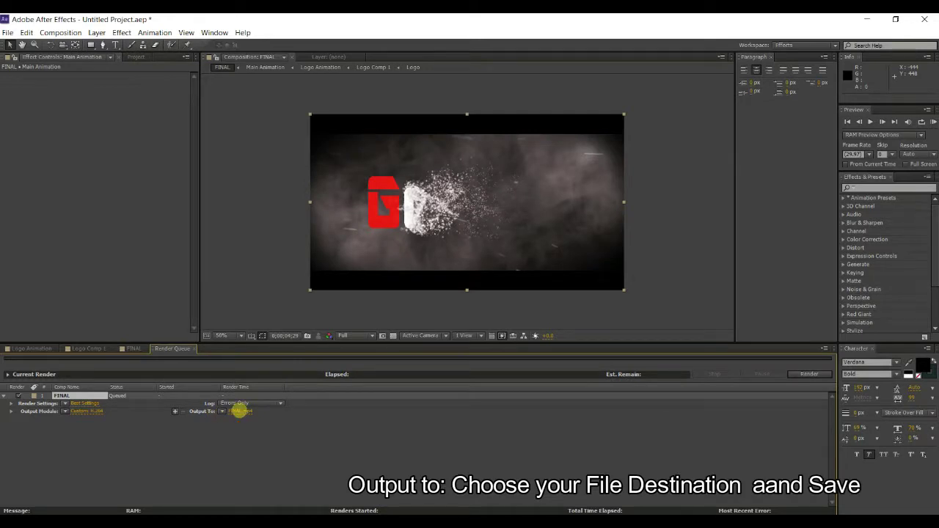
# - Save the output as 'Logo Animation.mp4', render it, and minimize After Effects
pyautogui.click(239, 412)
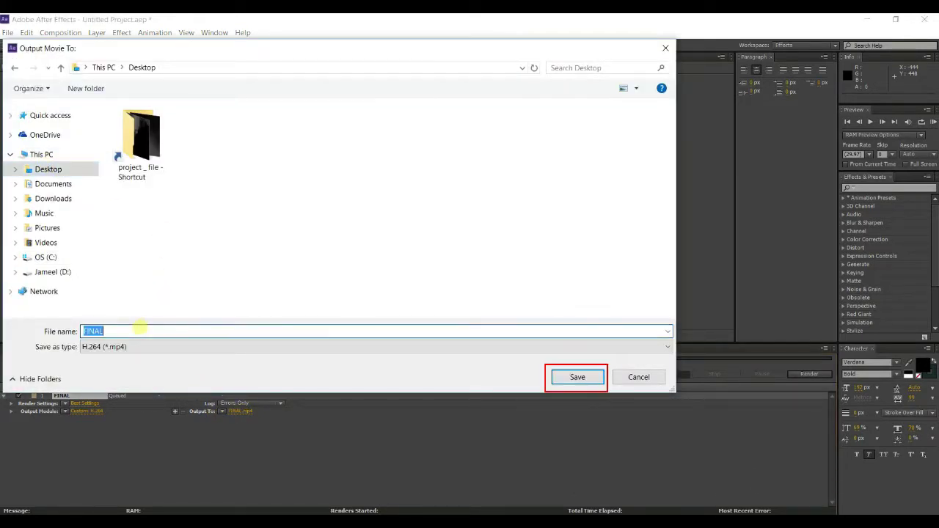
pyautogui.write('Logo Animation')
pyautogui.click(576, 377)
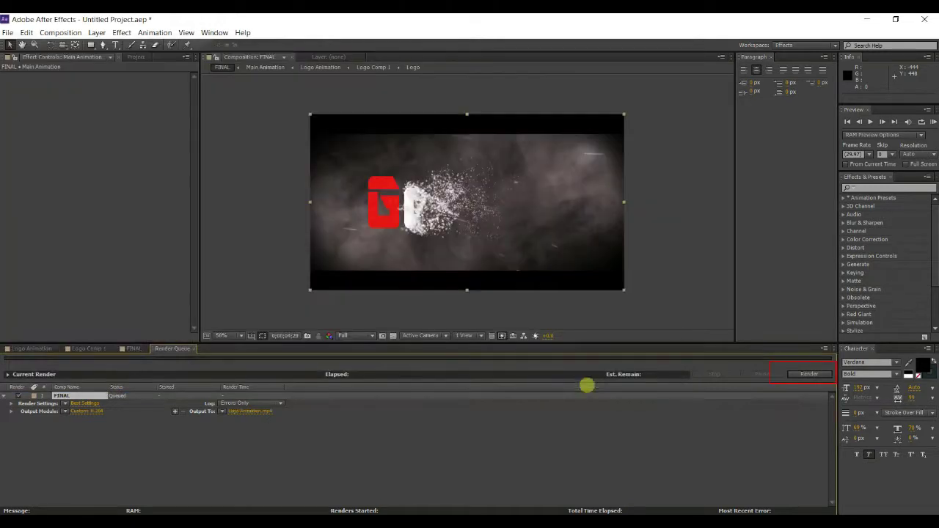
pyautogui.click(809, 374)
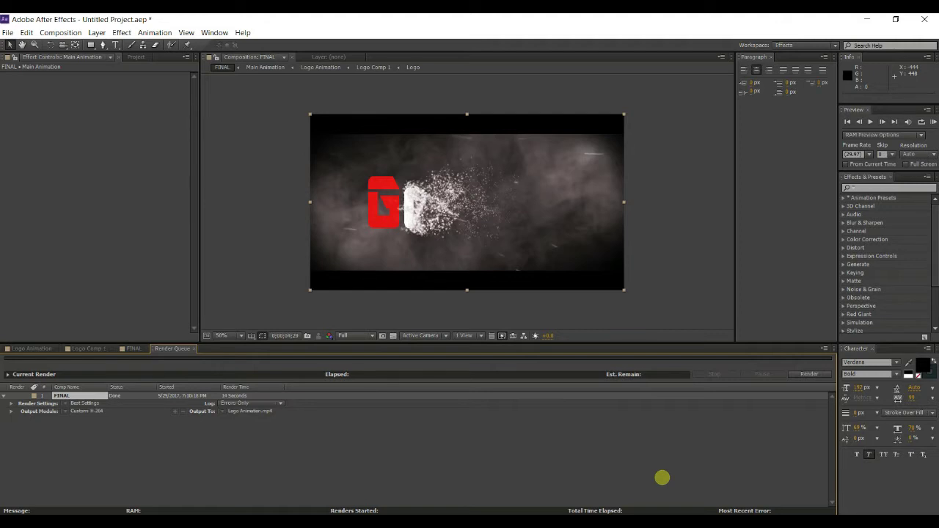
pyautogui.click(867, 19)
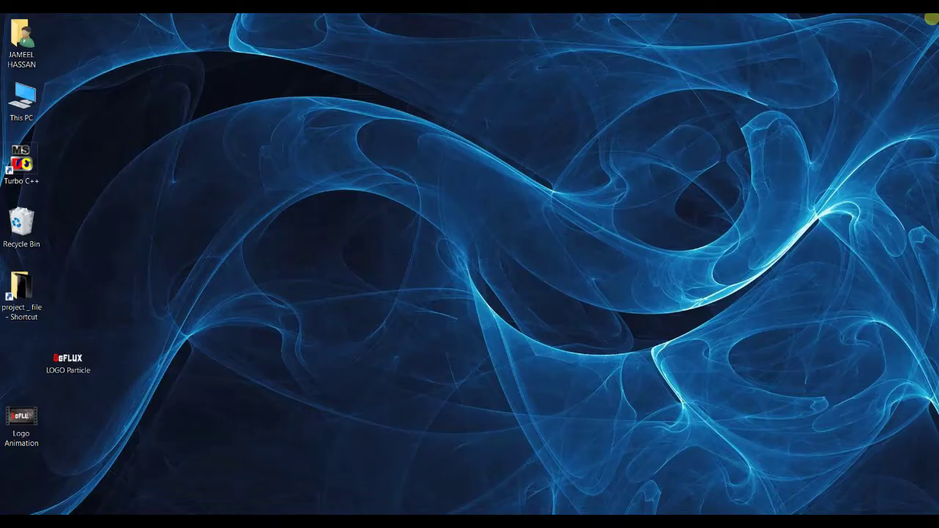
# - Open Logo Animation.mp4 from the desktop in Movies & TV
pyautogui.doubleClick(29, 415)
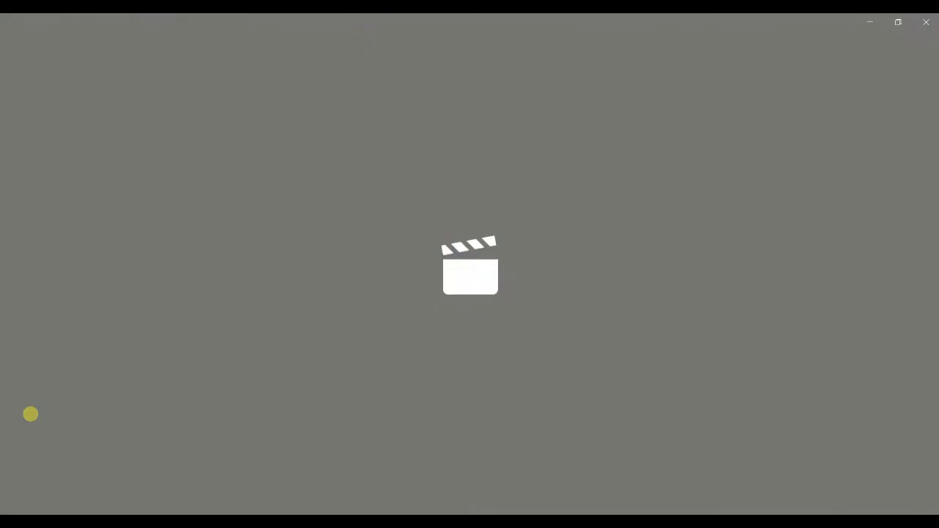